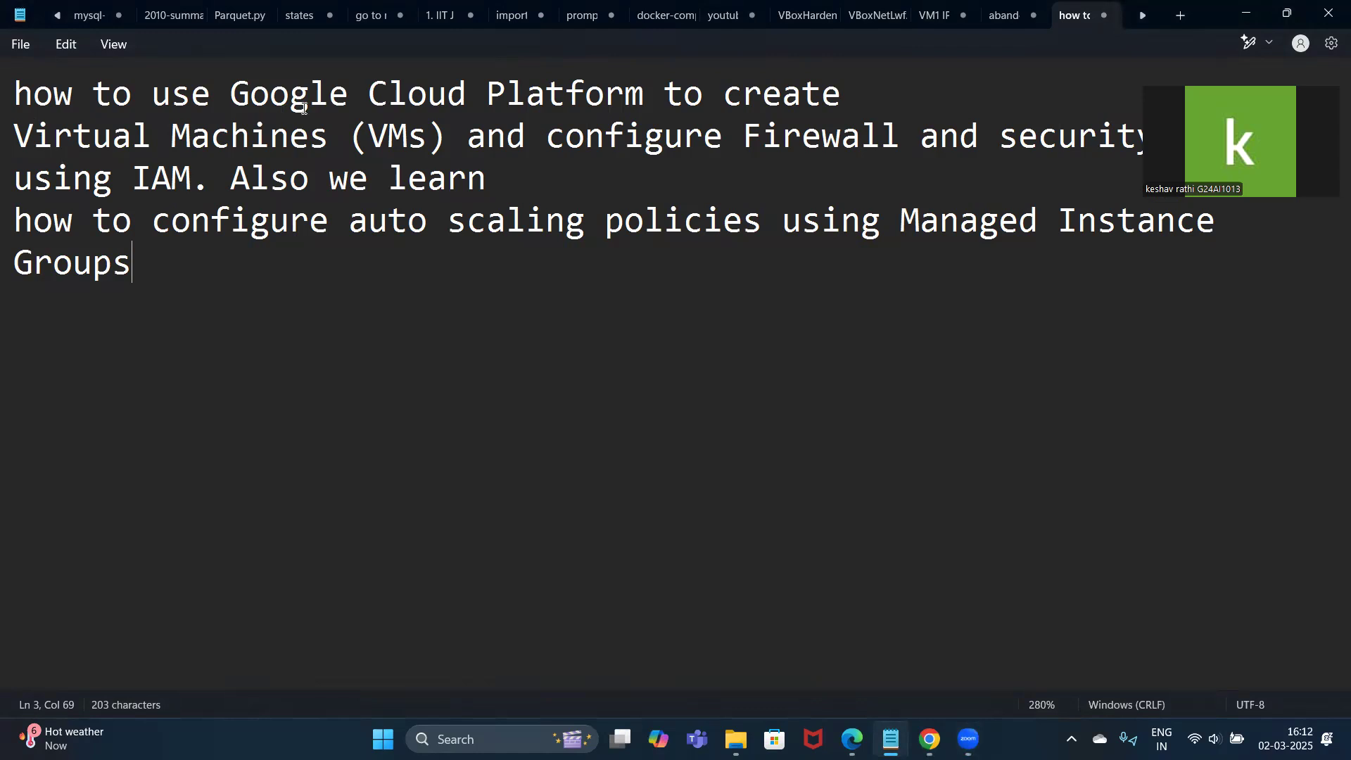
click(17, 139)
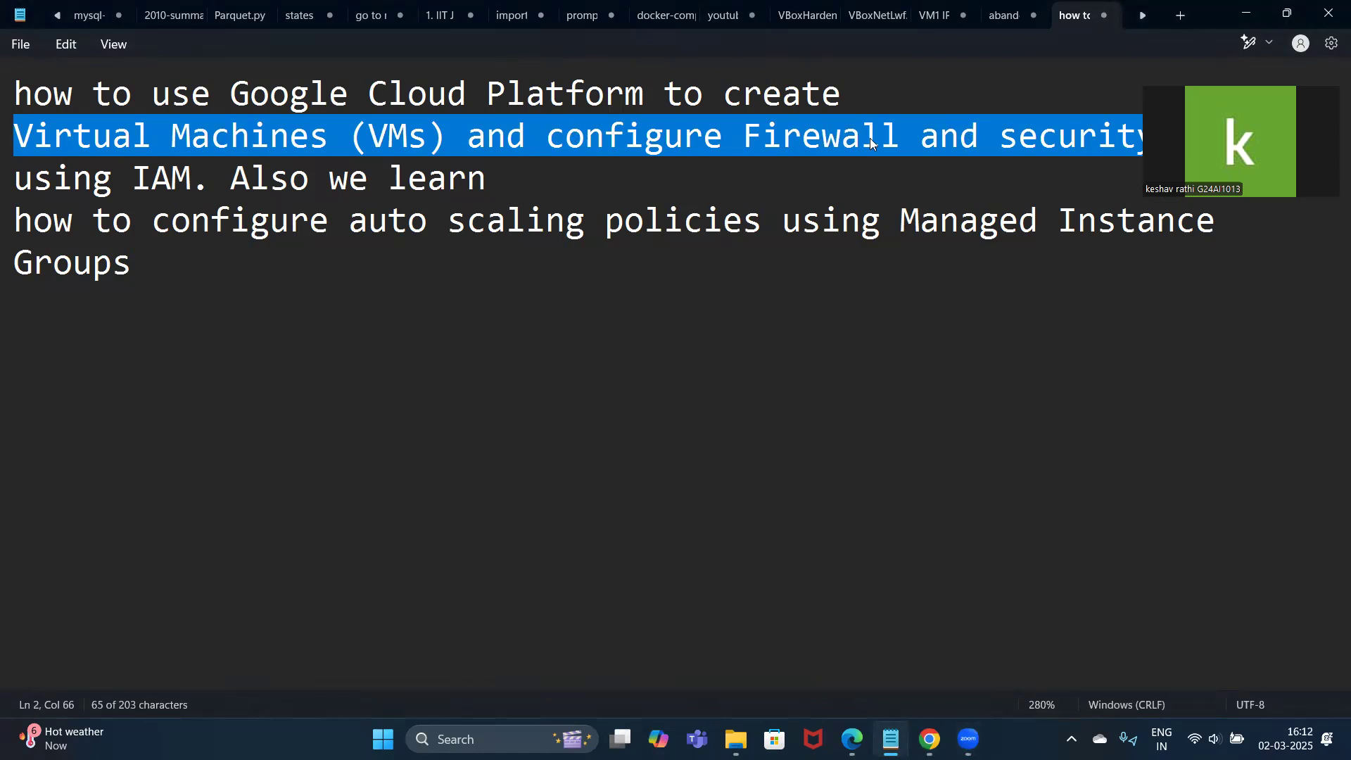
drag(24, 184, 665, 219)
drag(763, 219, 790, 215)
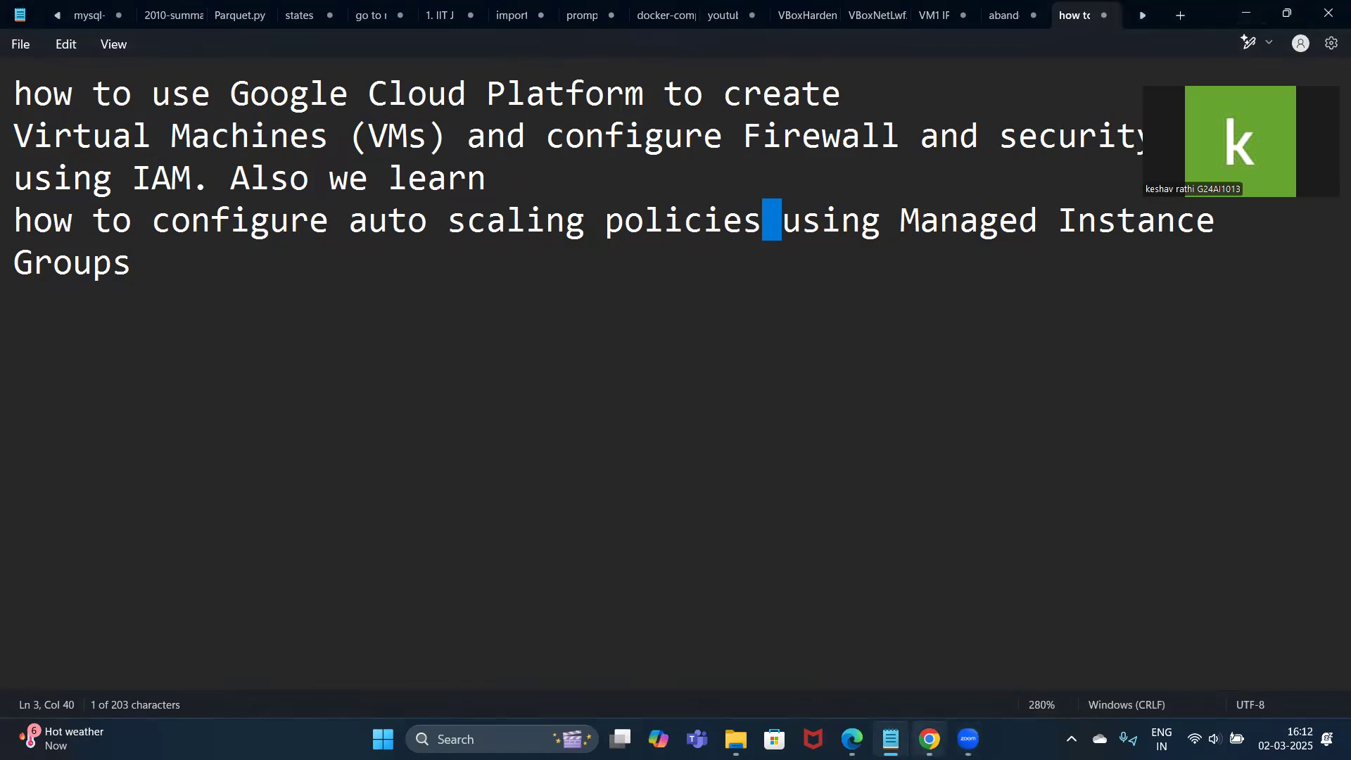
Switch to the Chrome window showing the Compute Engine VM instances page of the VCC-2 project.
mouse_move(929, 739)
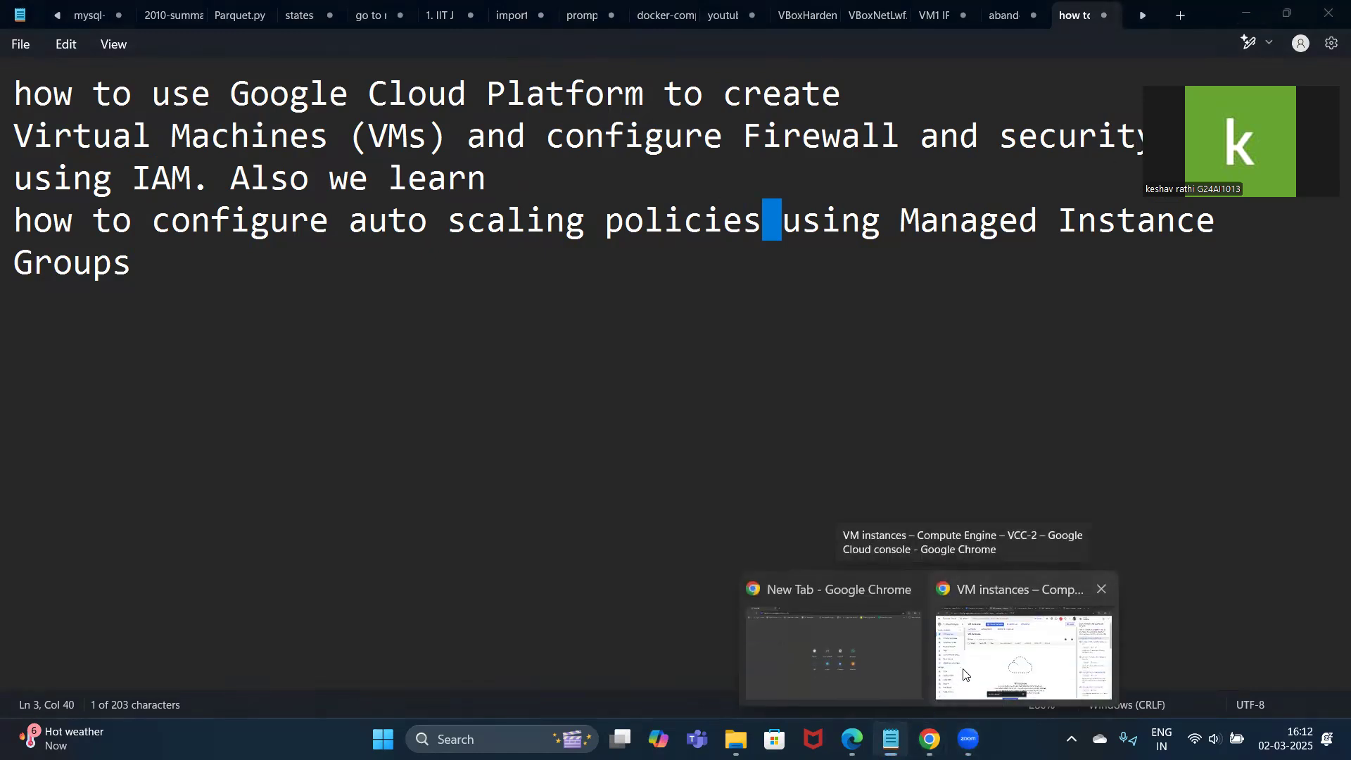
click(1024, 651)
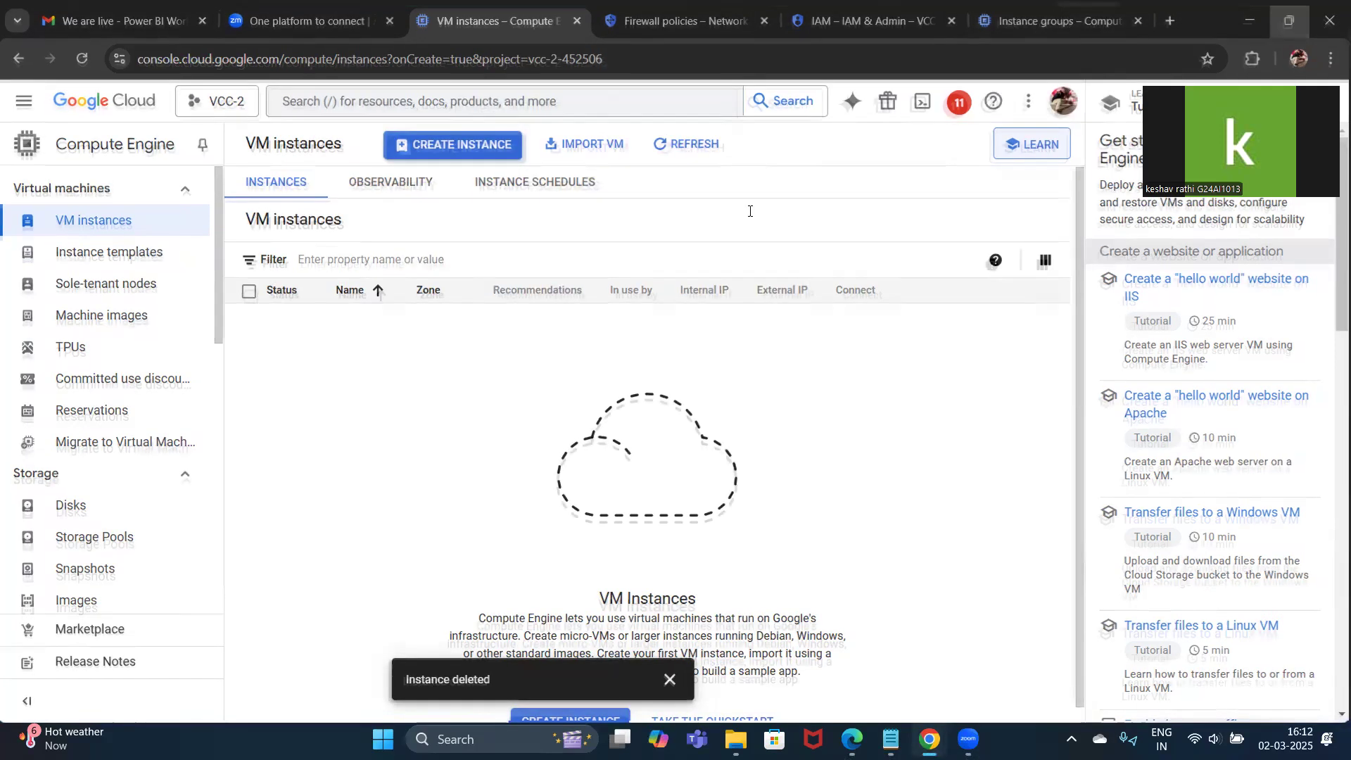
drag(1242, 22, 1213, 263)
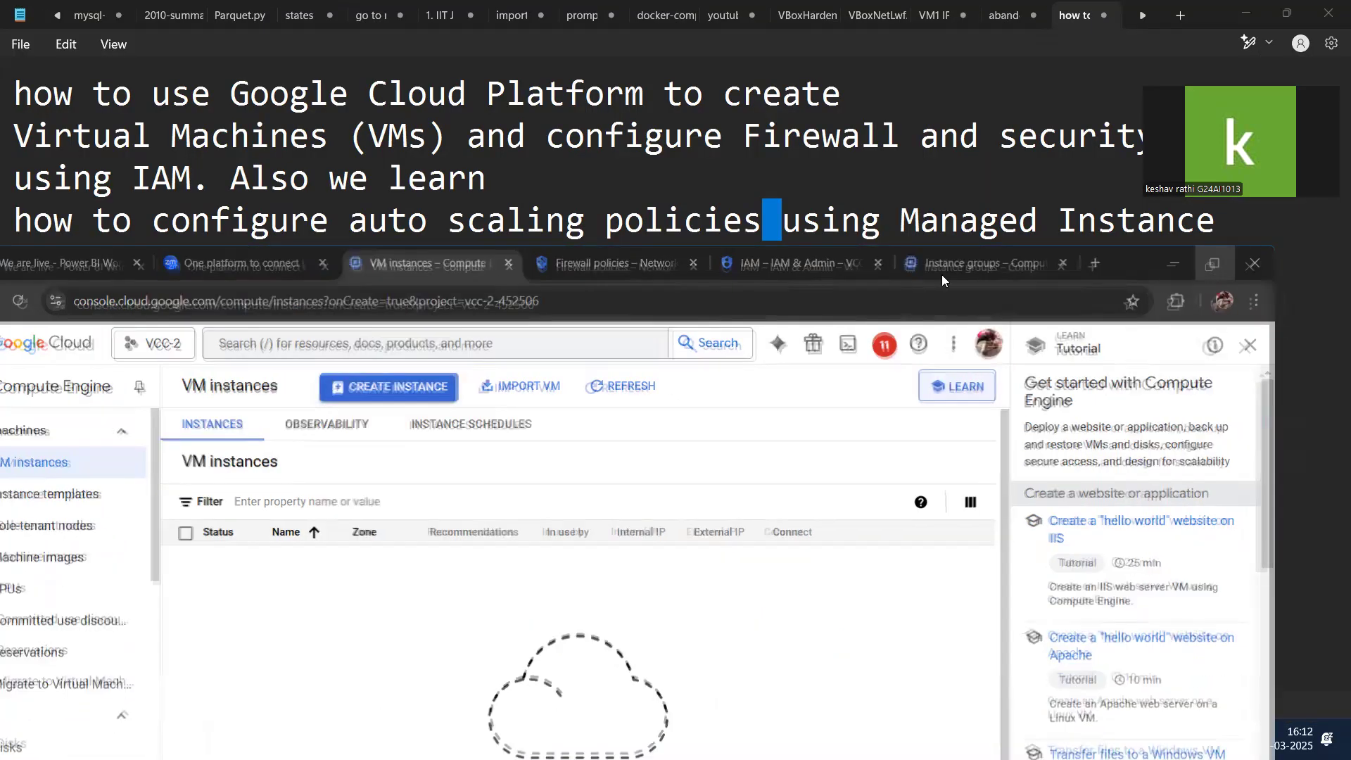
double_click(423, 251)
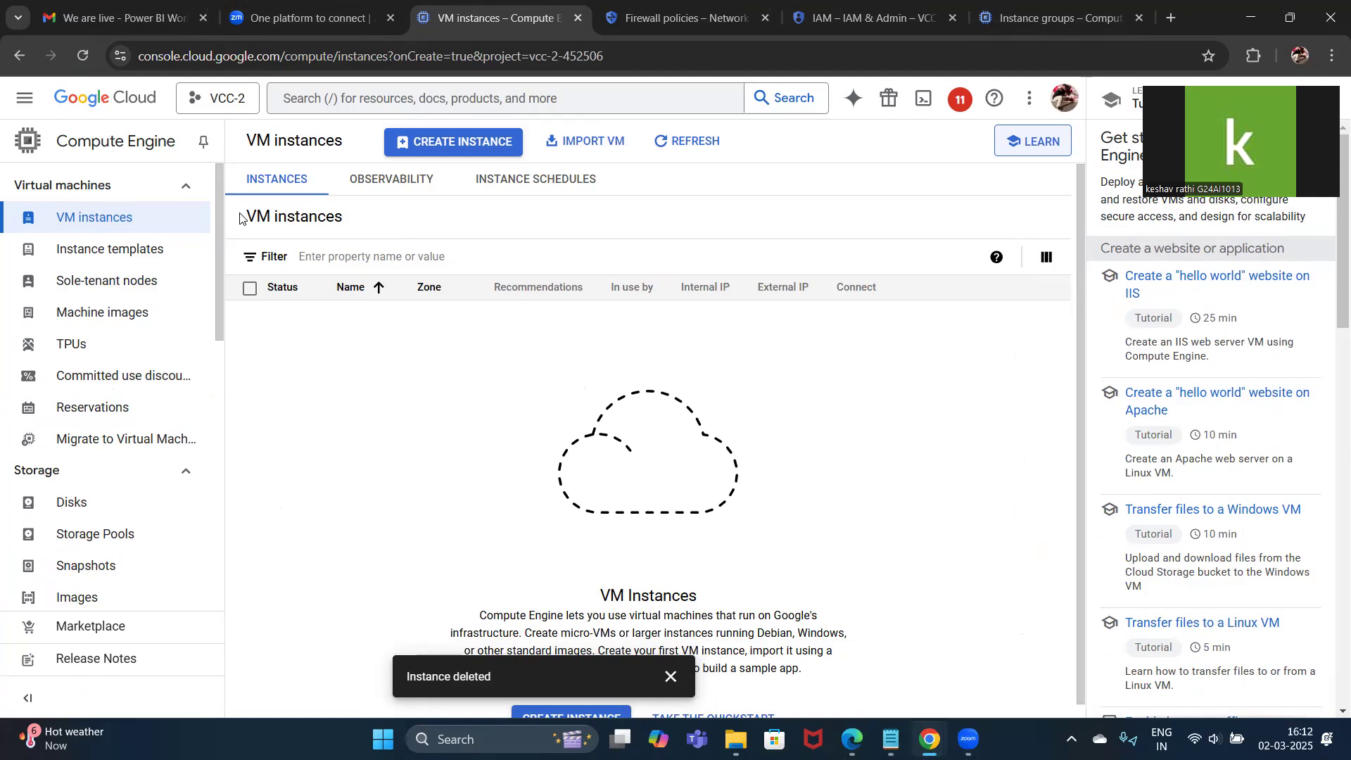
drag(244, 218, 365, 218)
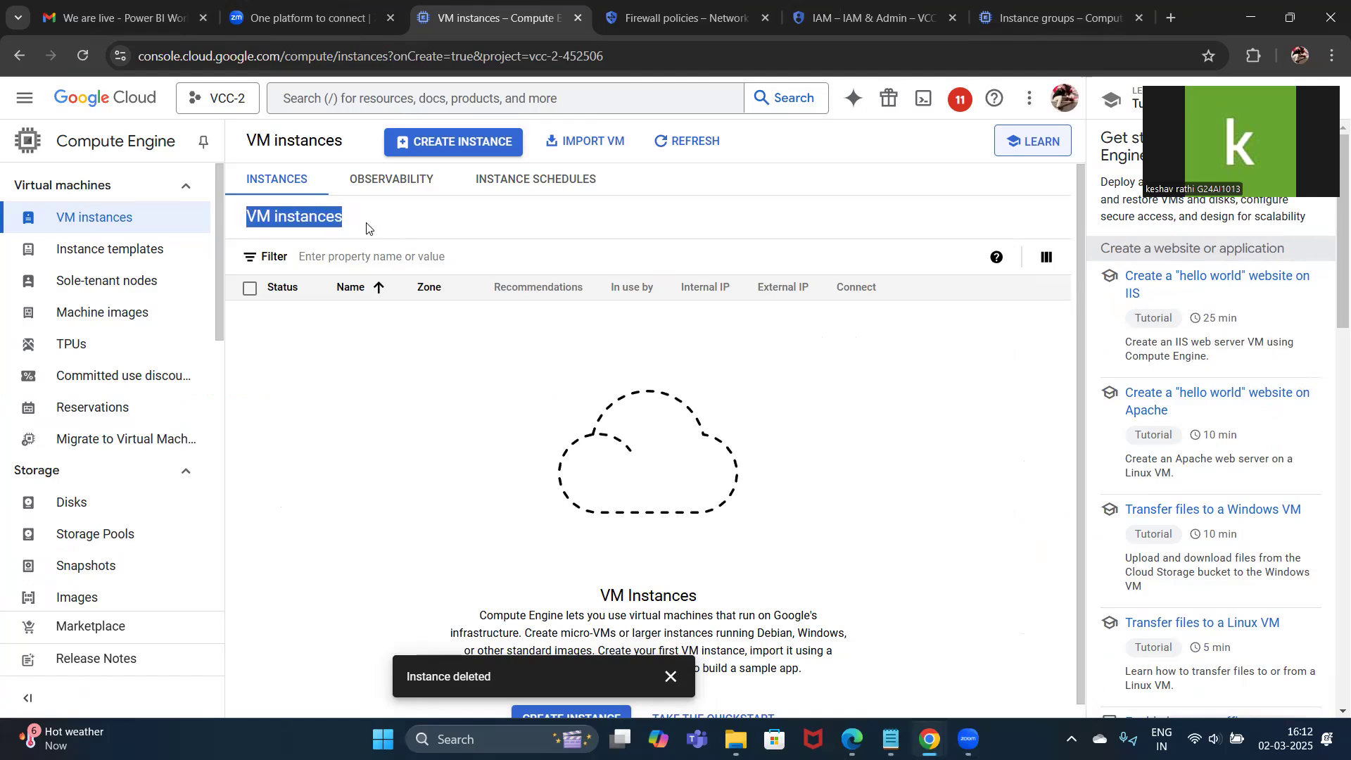
click(364, 225)
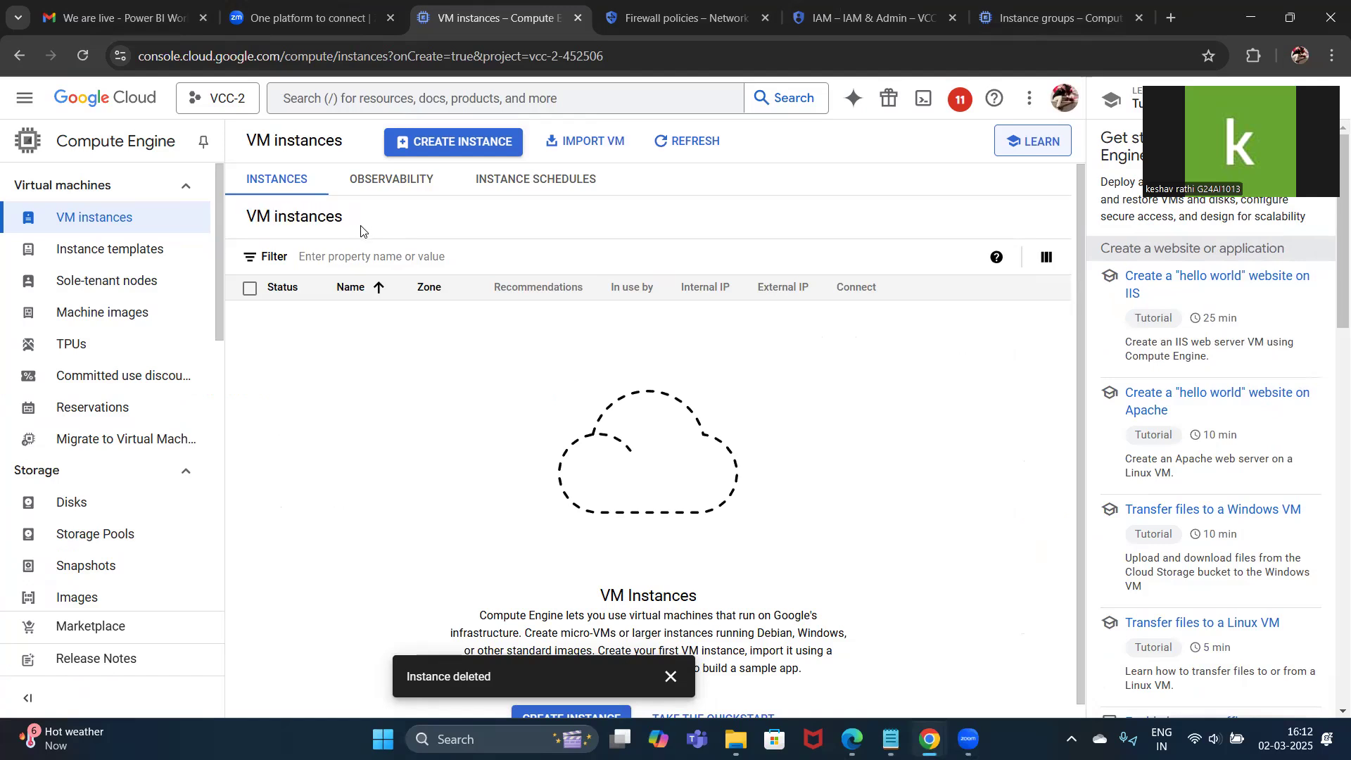
Start creating a new VM instance and name it vcc-2, keeping the us-central1 (Iowa) region.
click(413, 144)
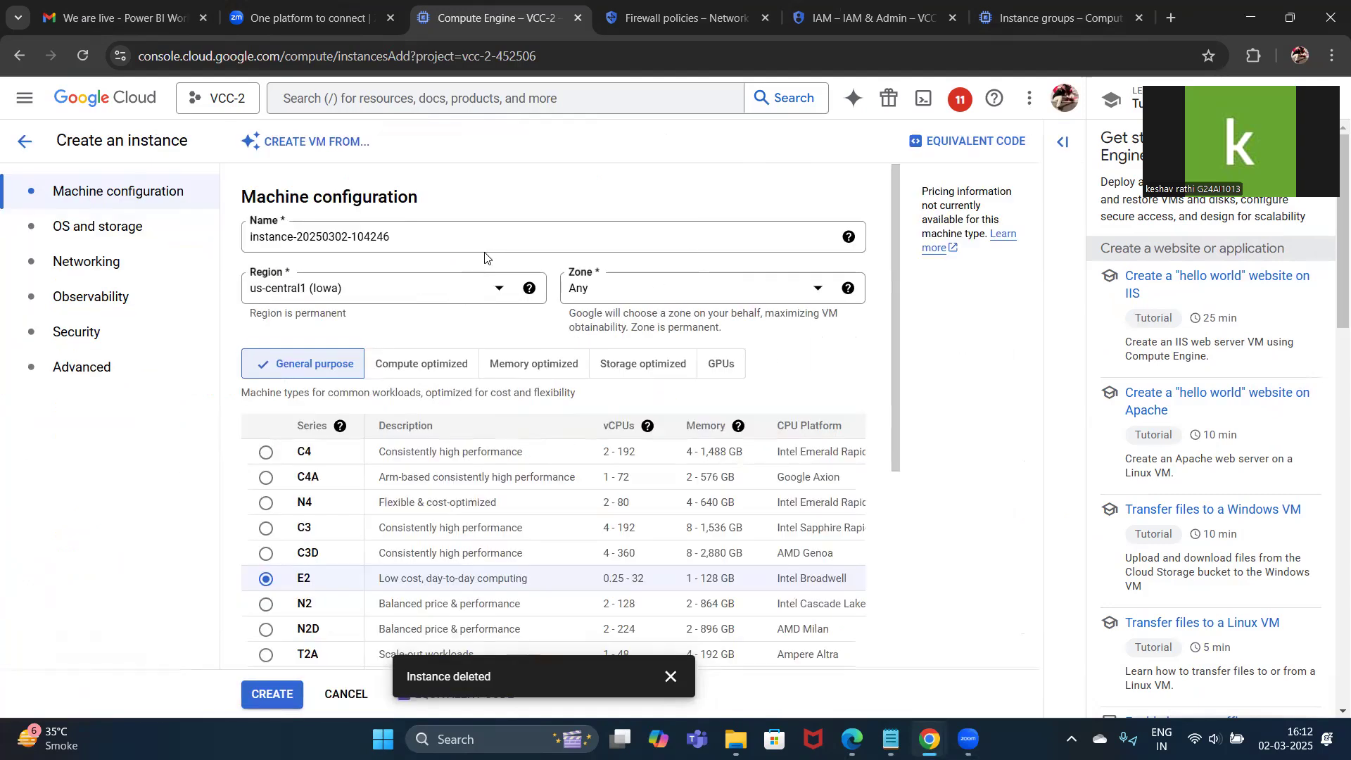
click(444, 234)
key(ctrl+a)
text(vnn-2)
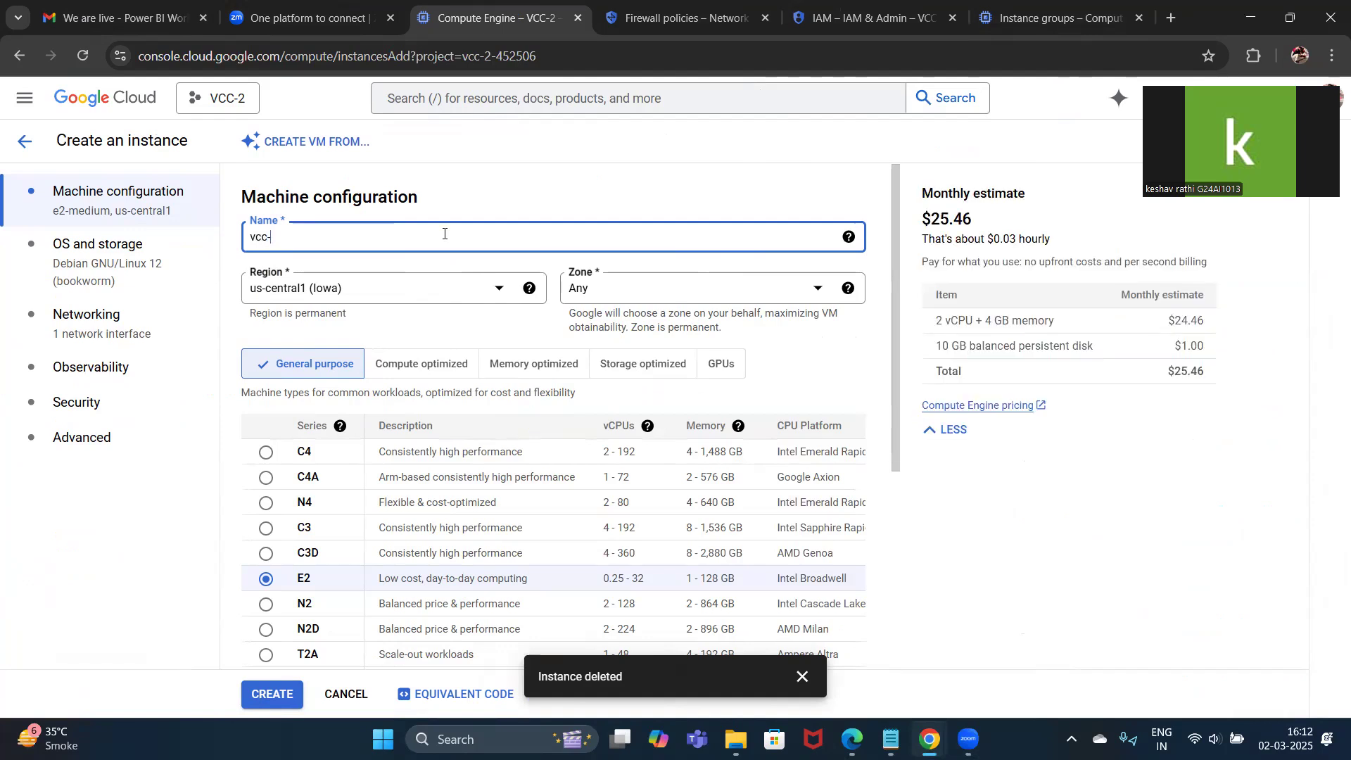
click(517, 201)
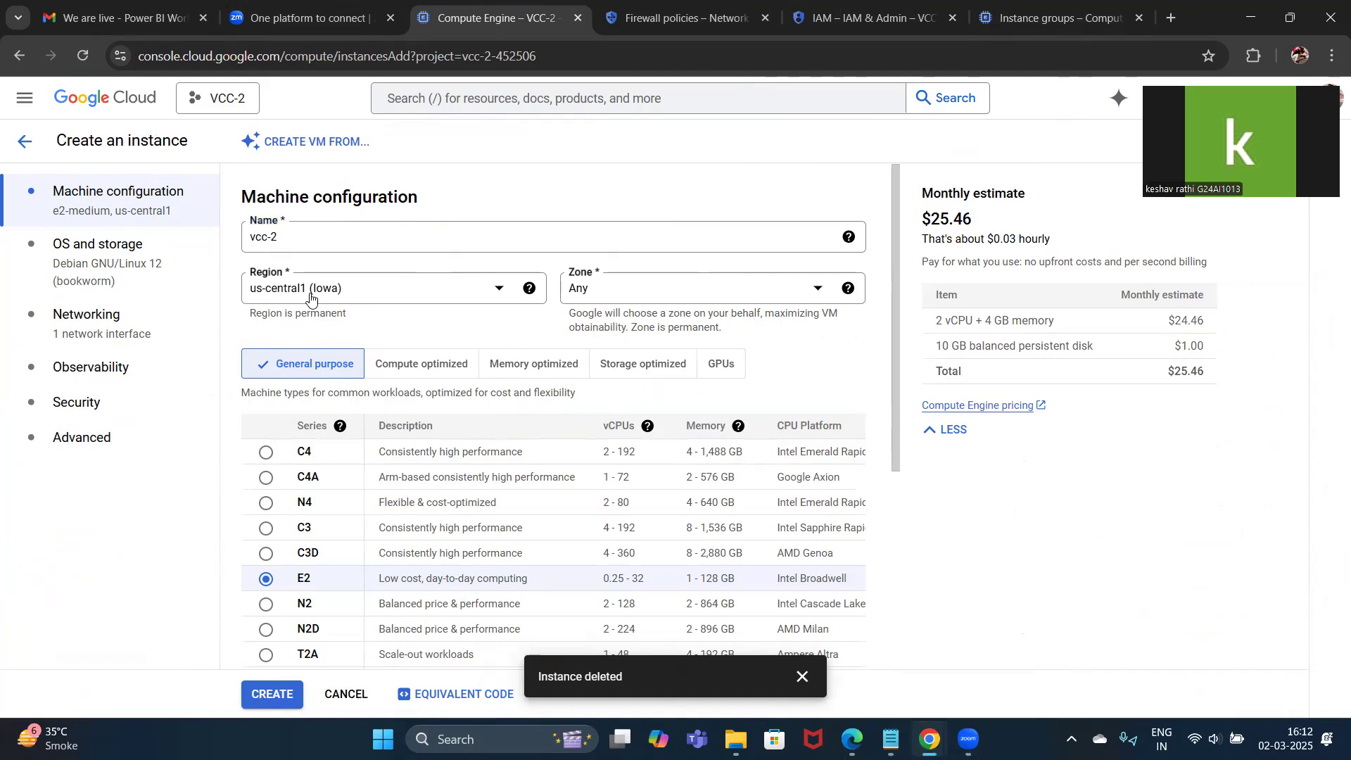
click(310, 293)
click(494, 256)
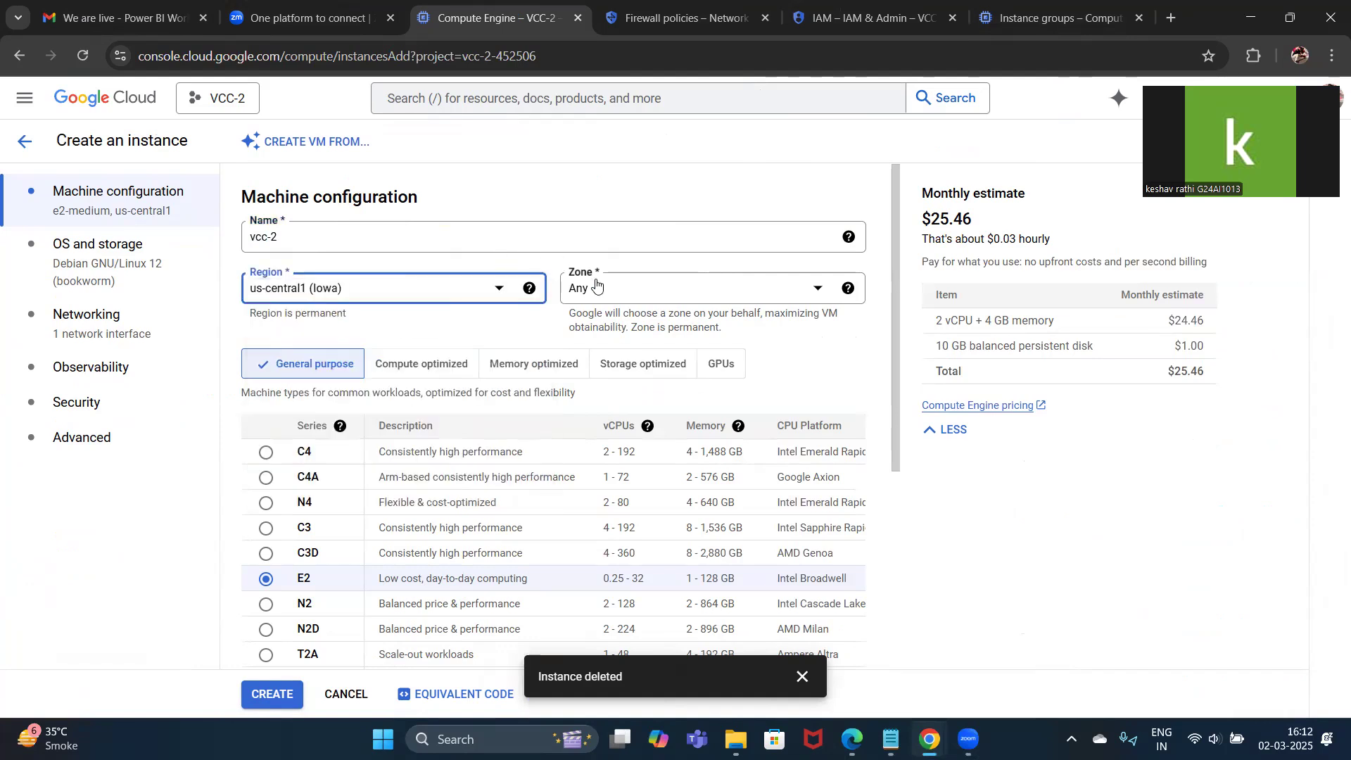
Set the instance's machine type to the shared-core e2-micro preset with 1 GB memory.
scroll(239, 330, down, 3)
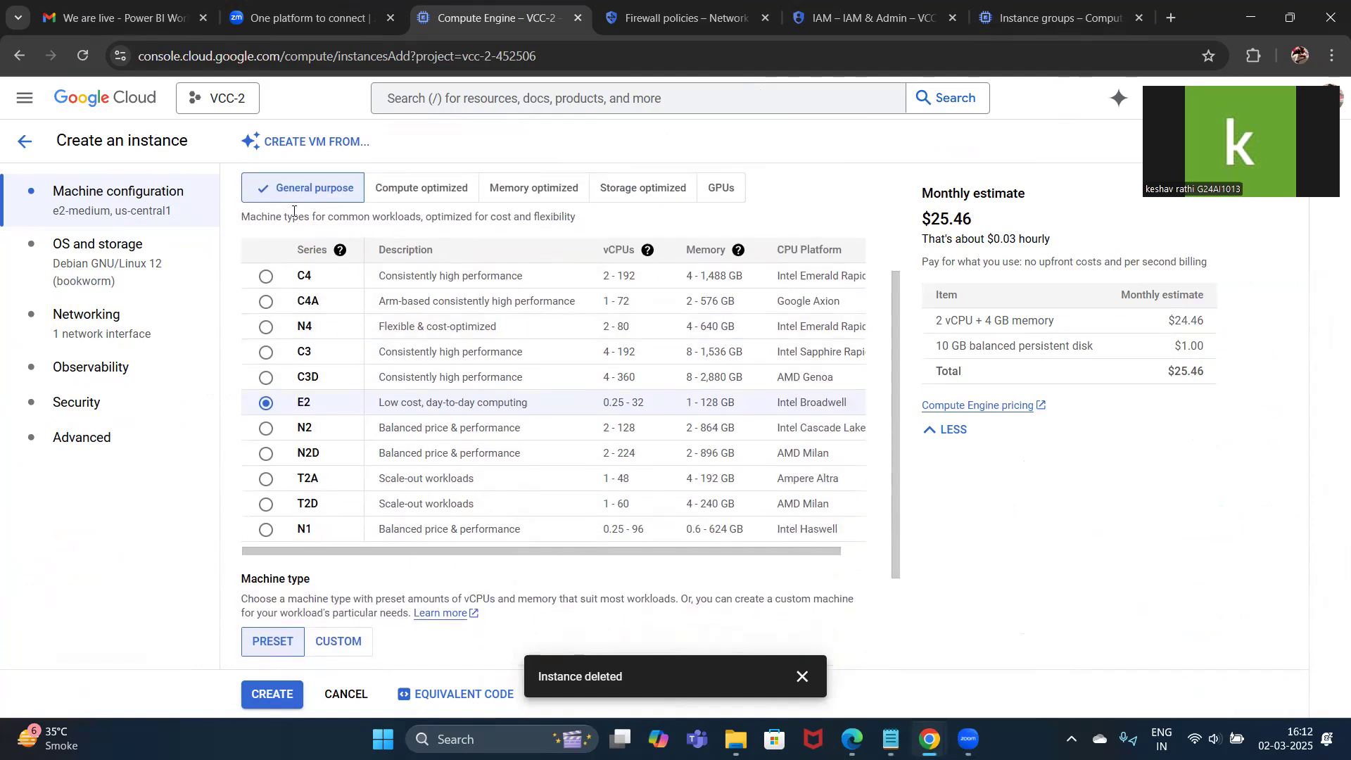
scroll(395, 402, down, 2)
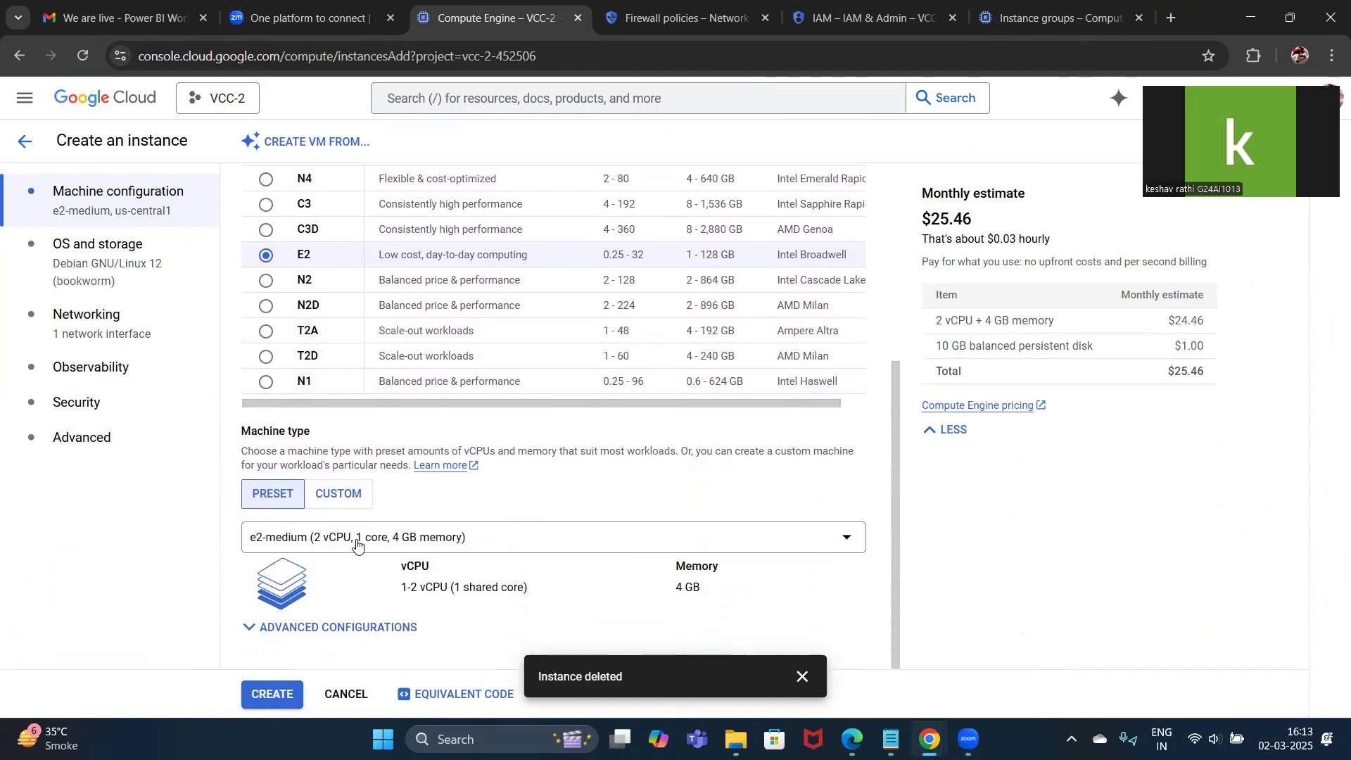
click(351, 538)
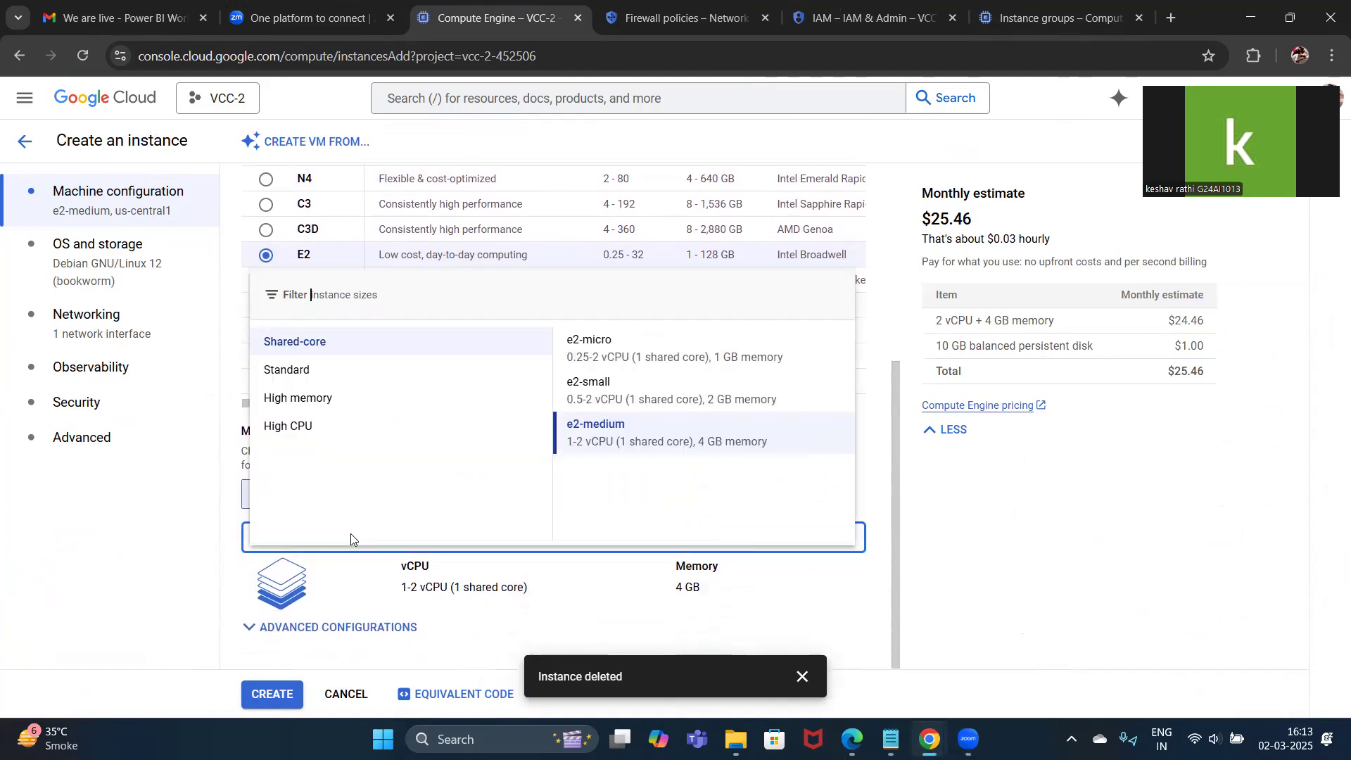
click(598, 350)
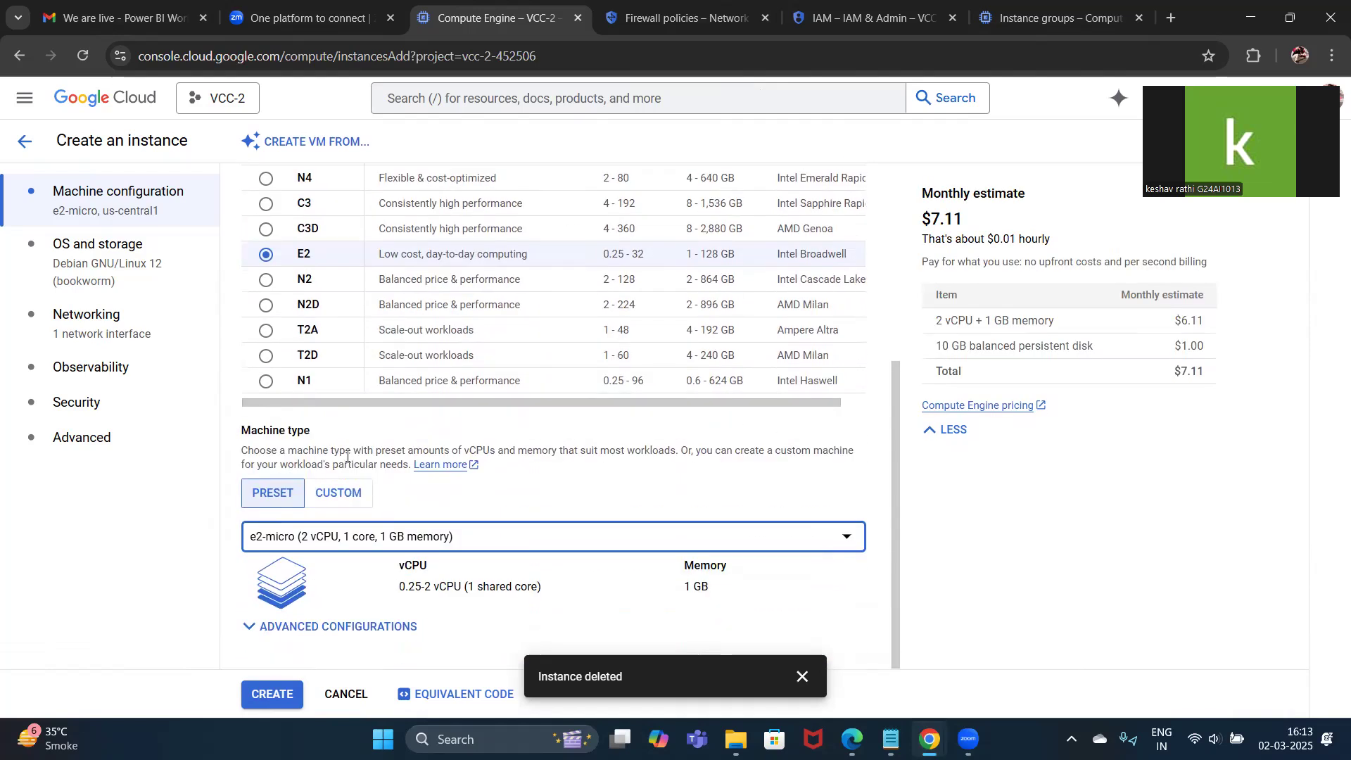
Change the boot disk image to Ubuntu 22.04 LTS, the x86/64 jammy image built on 2025-02-28.
click(91, 254)
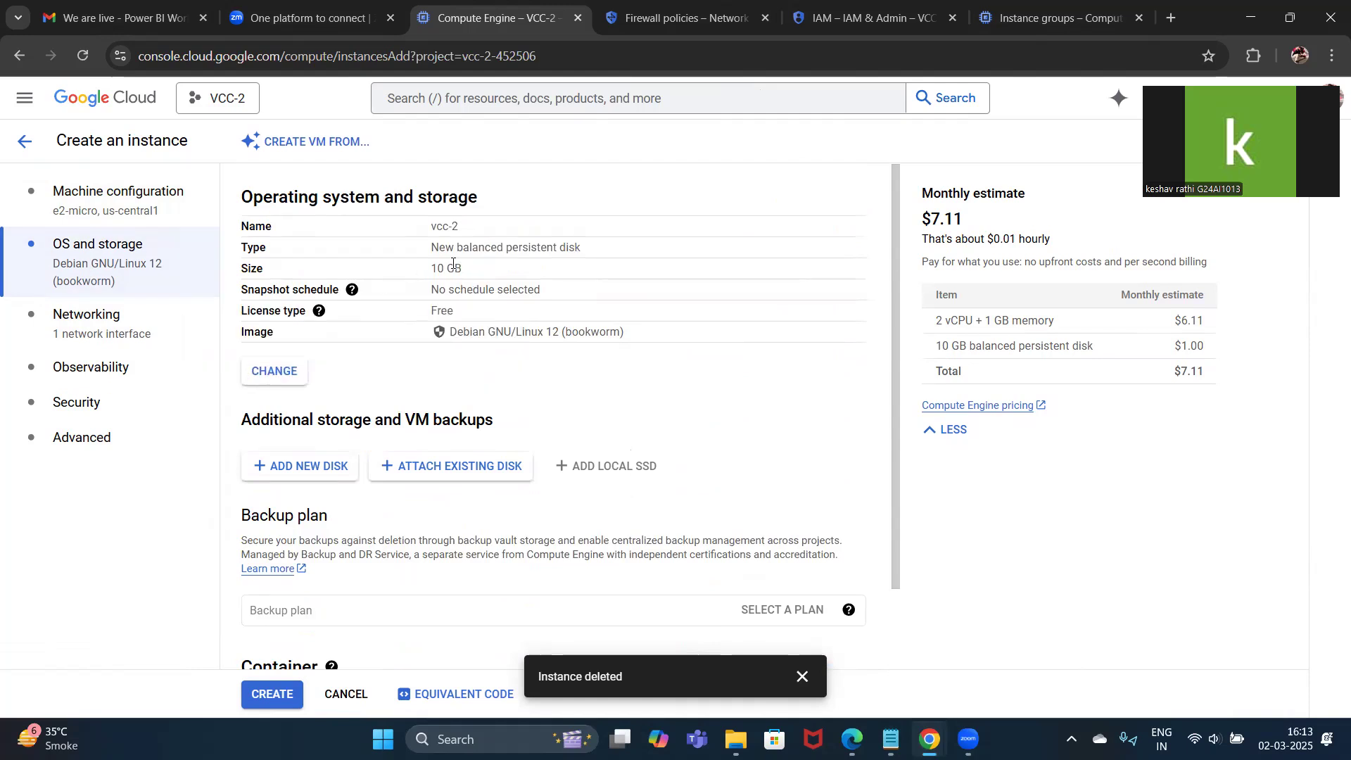
click(275, 371)
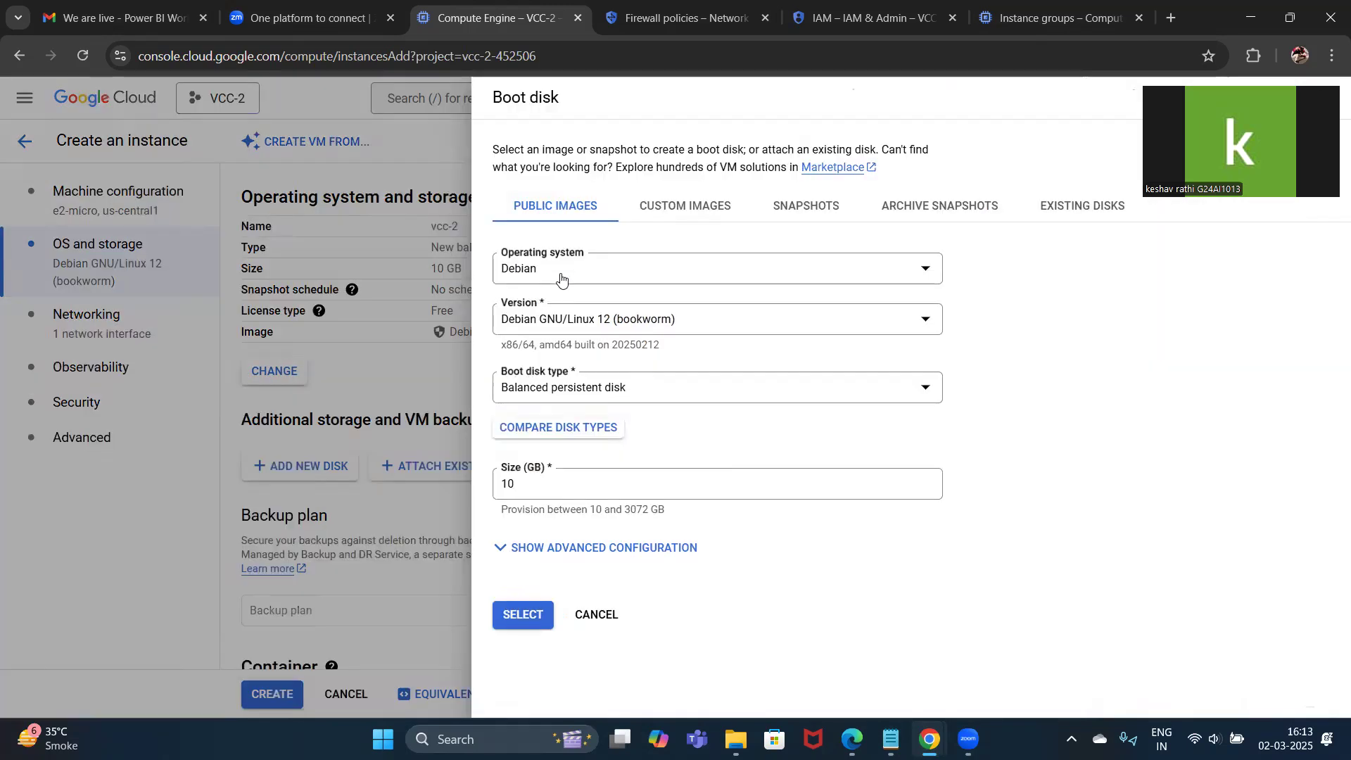
click(566, 270)
scroll(565, 372, down, 3)
scroll(565, 372, up, 4)
scroll(566, 372, down, 5)
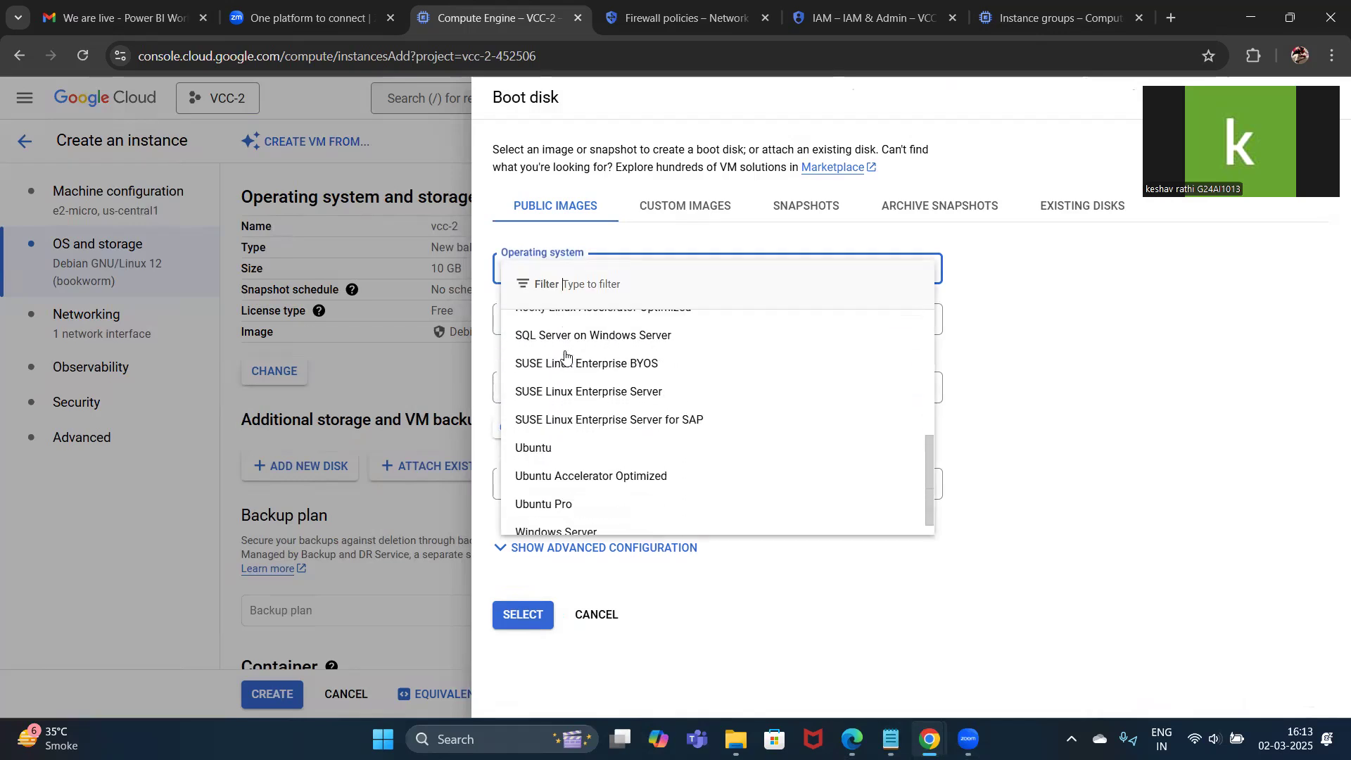
click(549, 428)
click(584, 321)
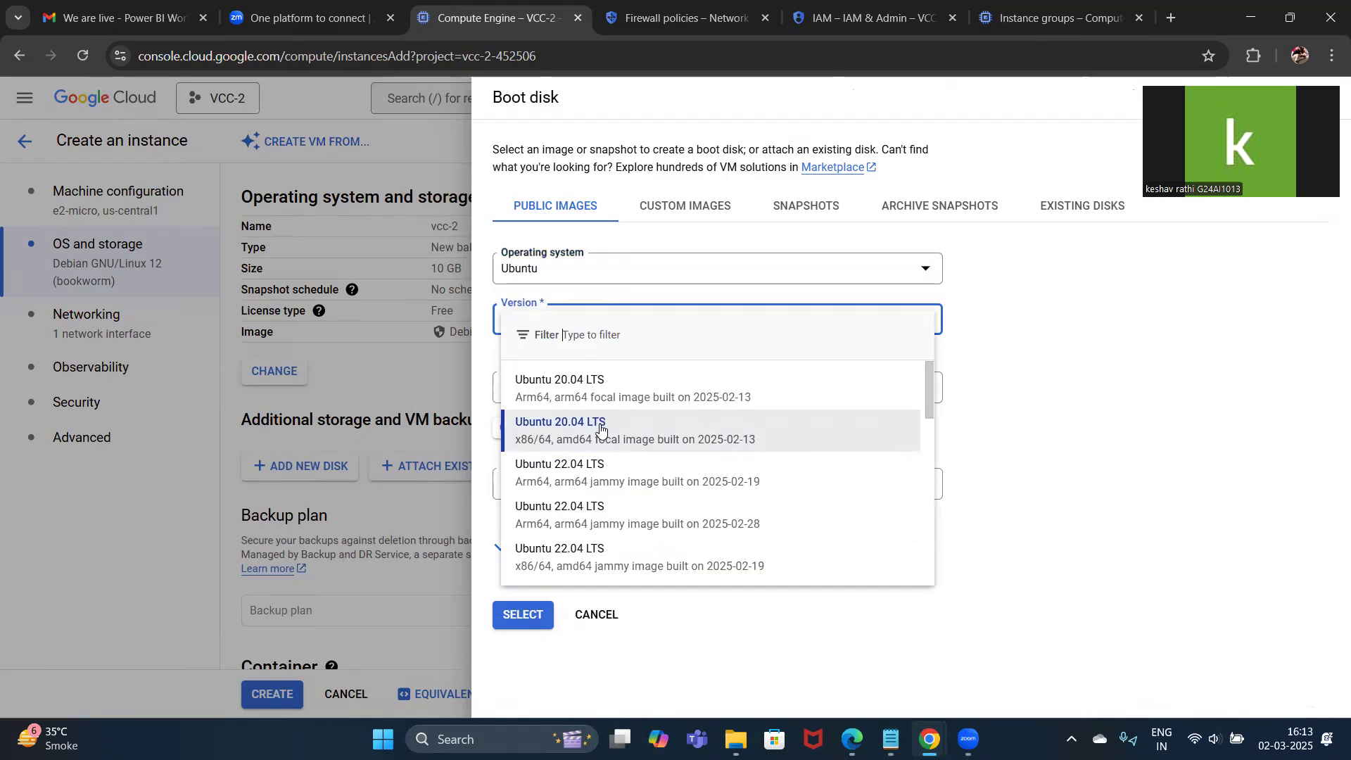
scroll(619, 434, down, 2)
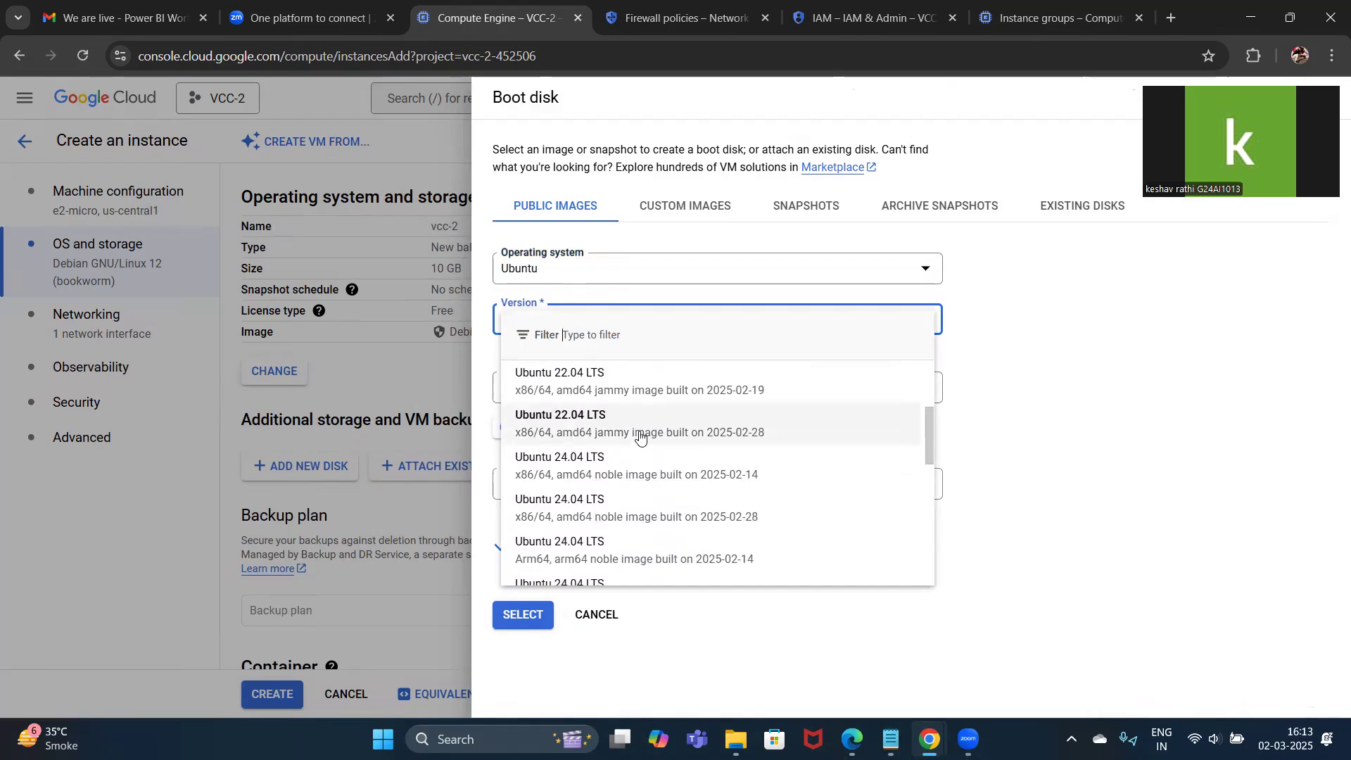
click(639, 434)
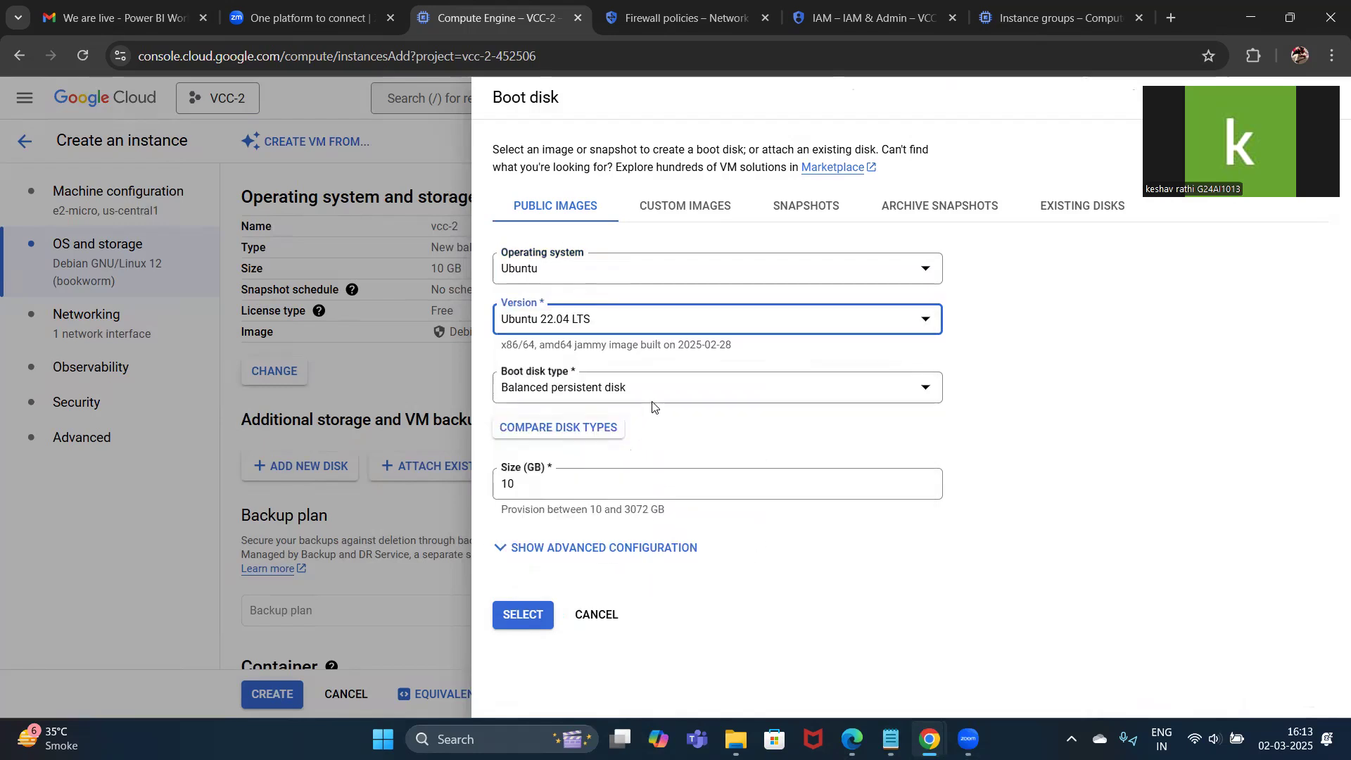
click(527, 617)
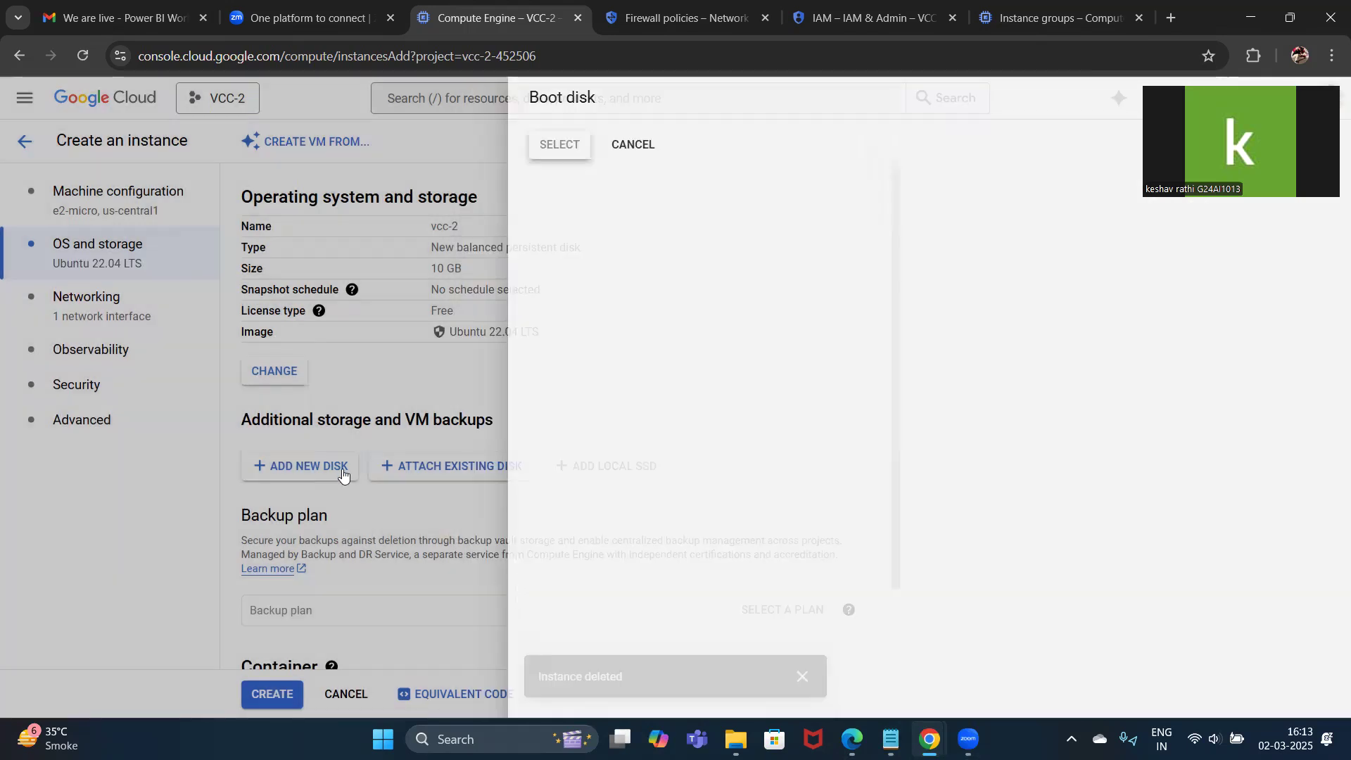
Allow HTTP traffic in the instance's networking firewall settings and create the instance.
scroll(309, 405, down, 1)
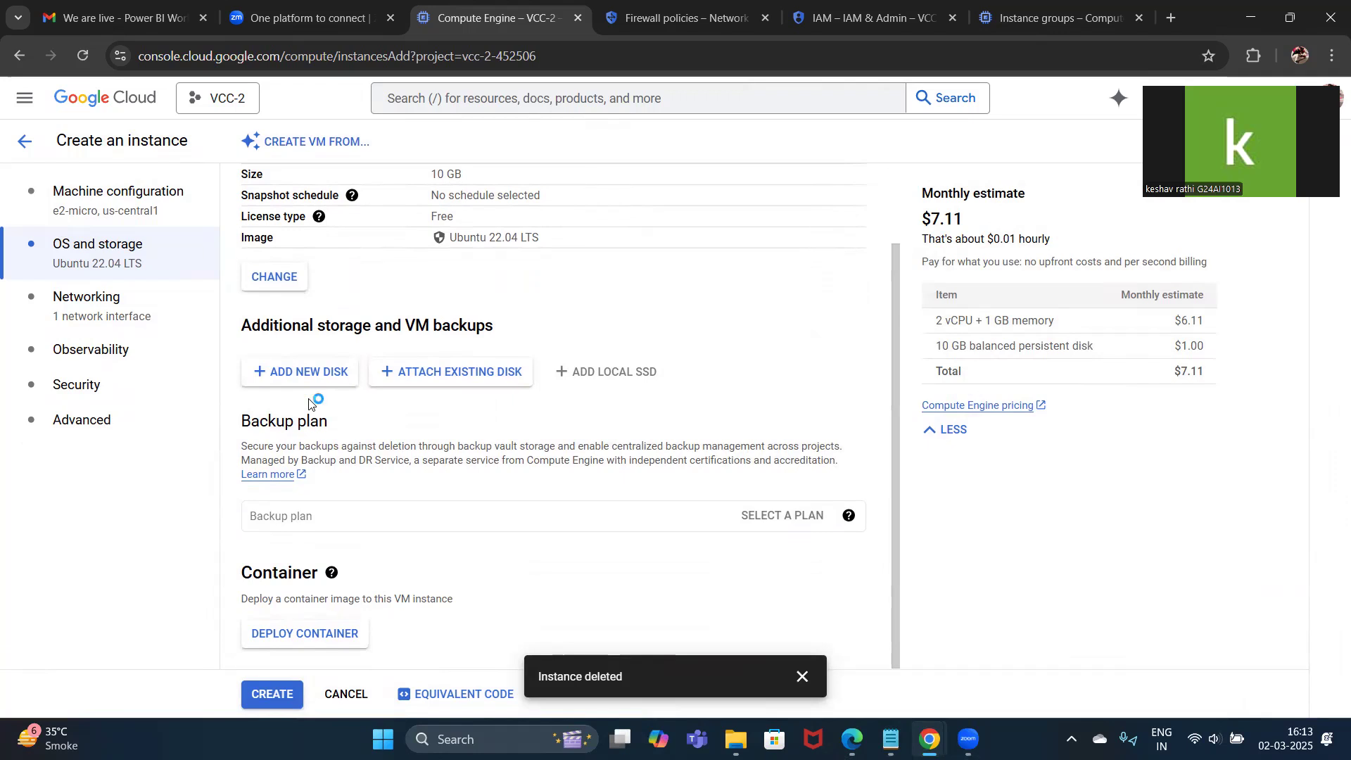
double_click(118, 298)
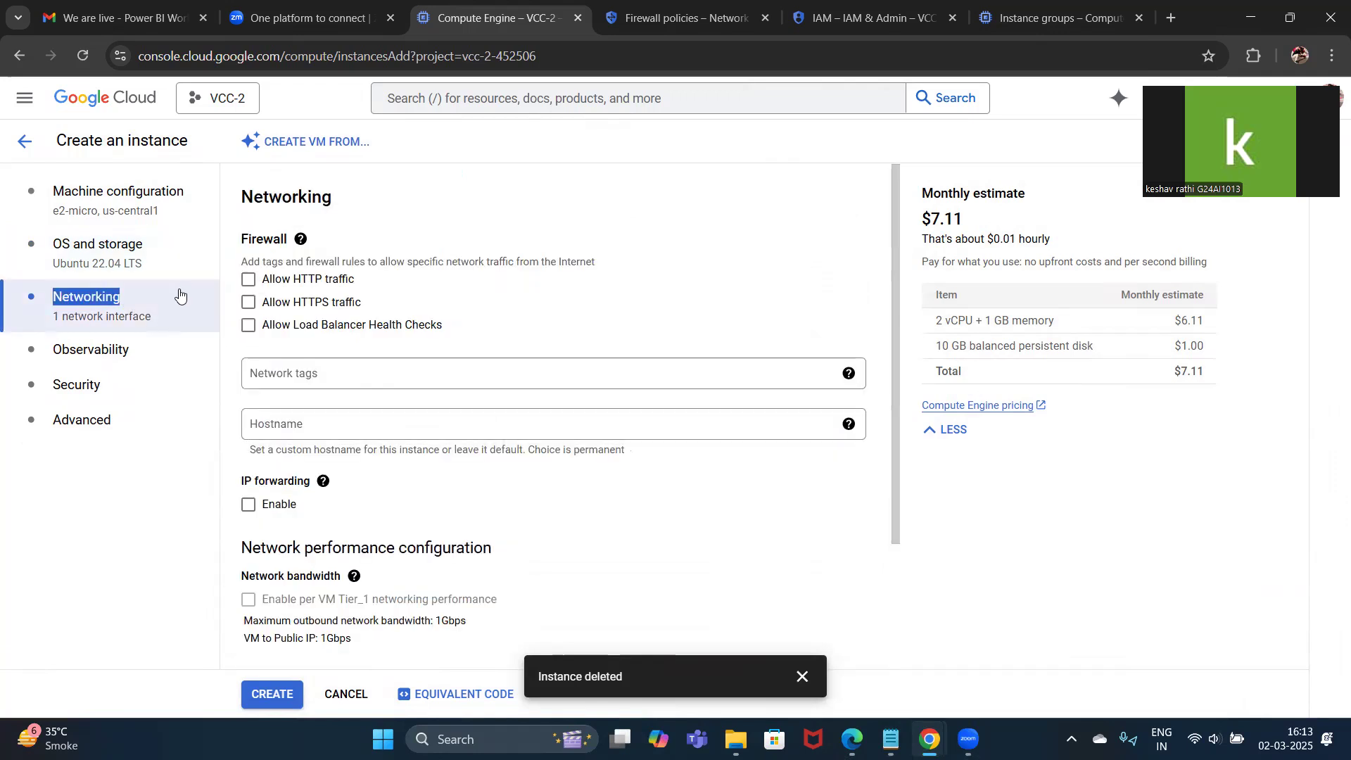
double_click(276, 282)
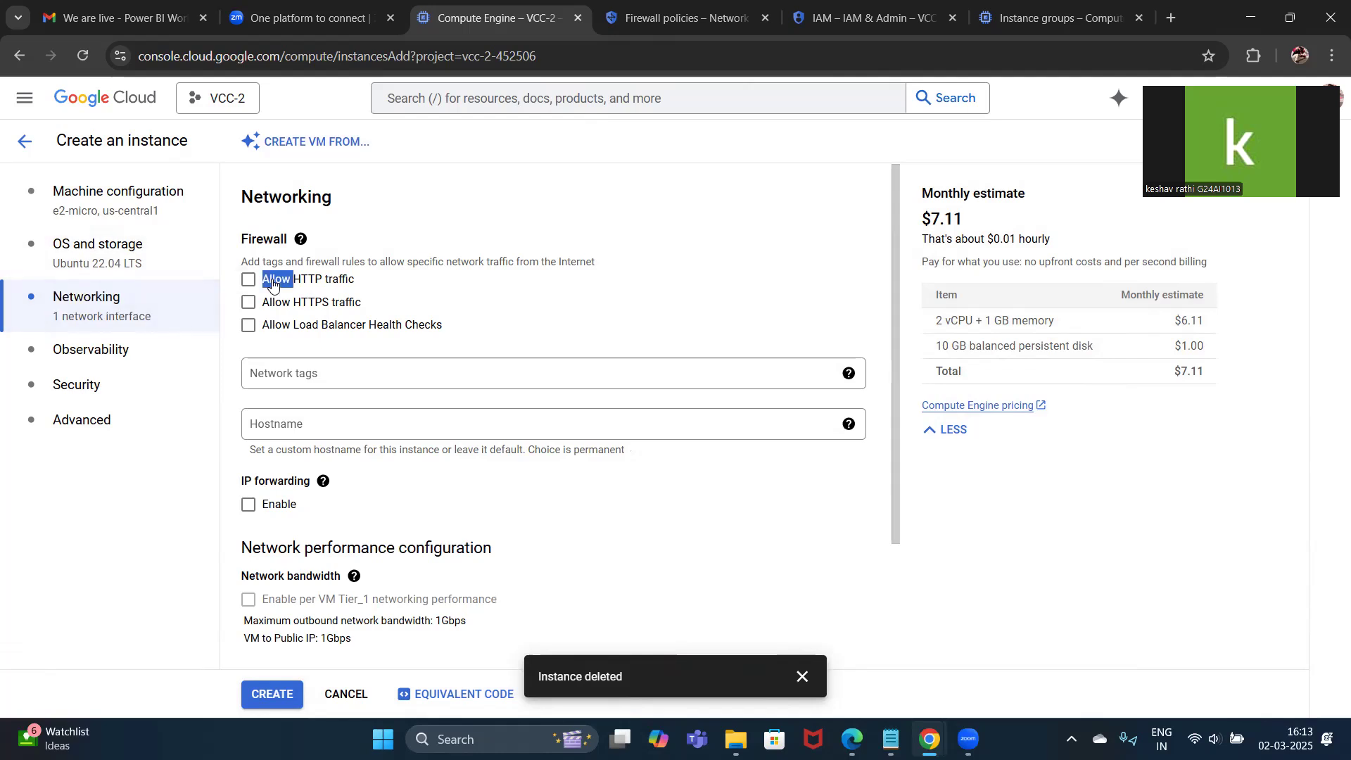
click(248, 279)
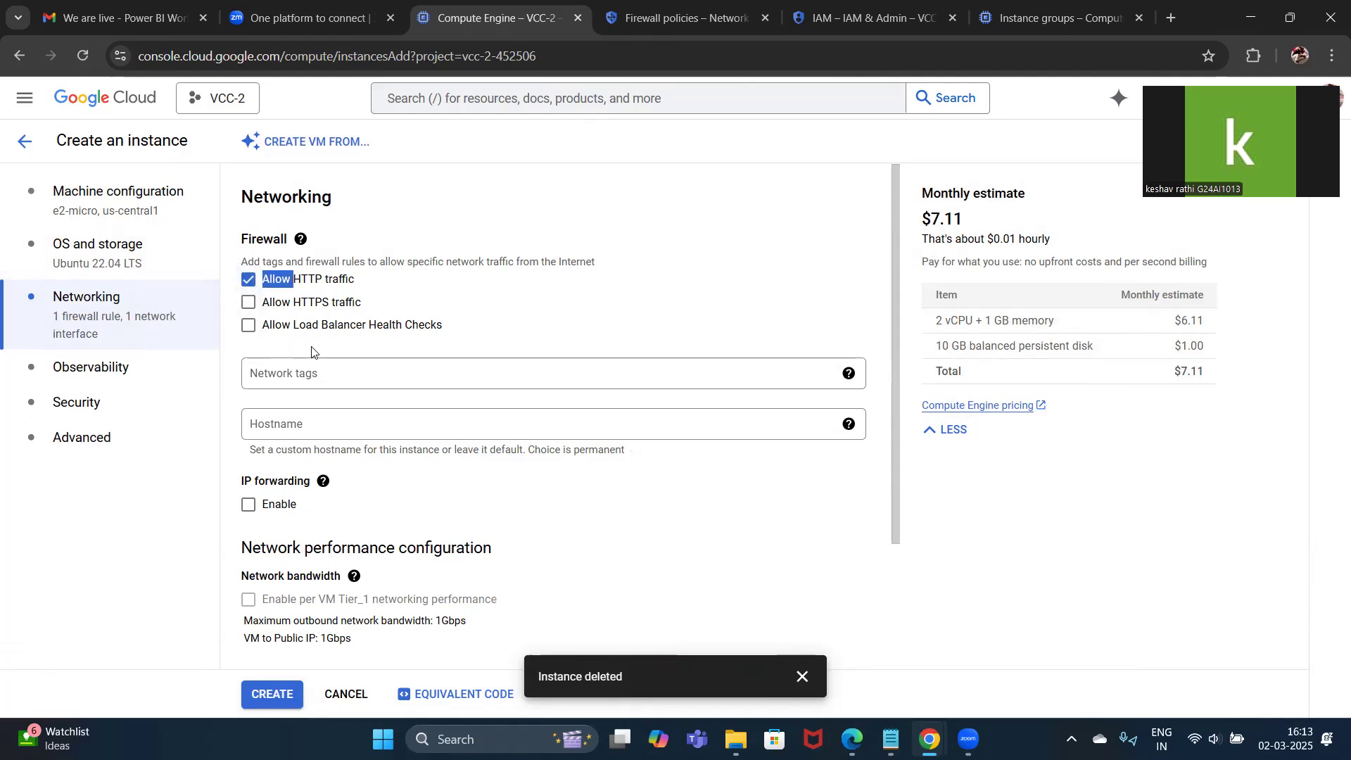
scroll(343, 352, down, 2)
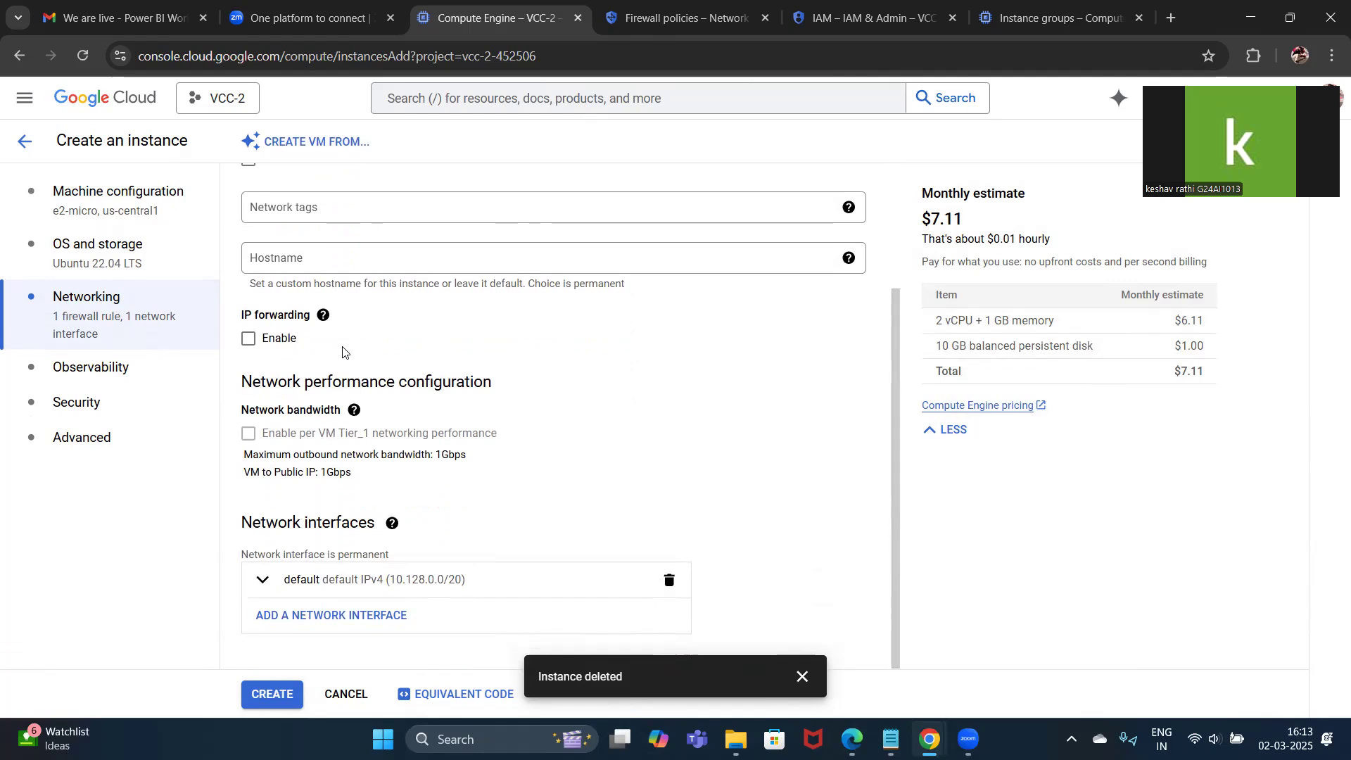
drag(246, 522, 350, 522)
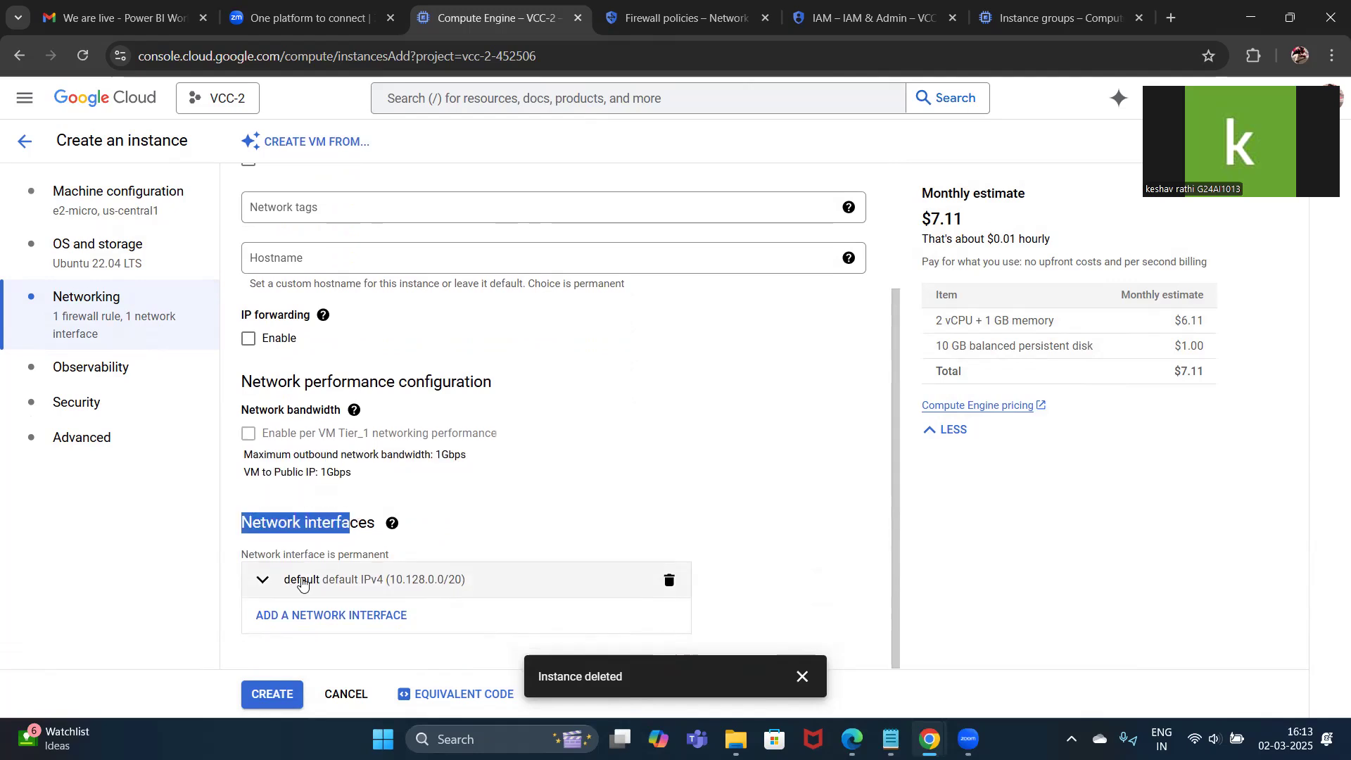
click(287, 696)
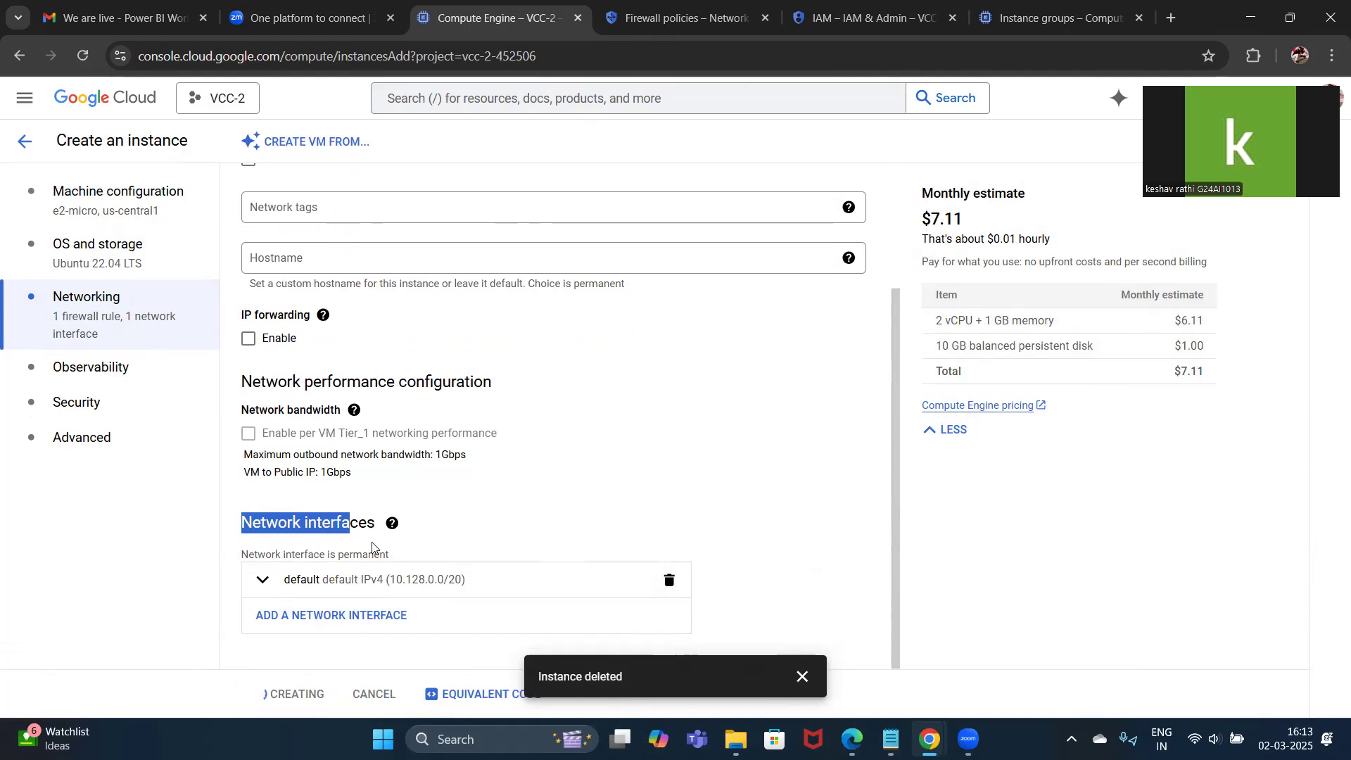
click(802, 677)
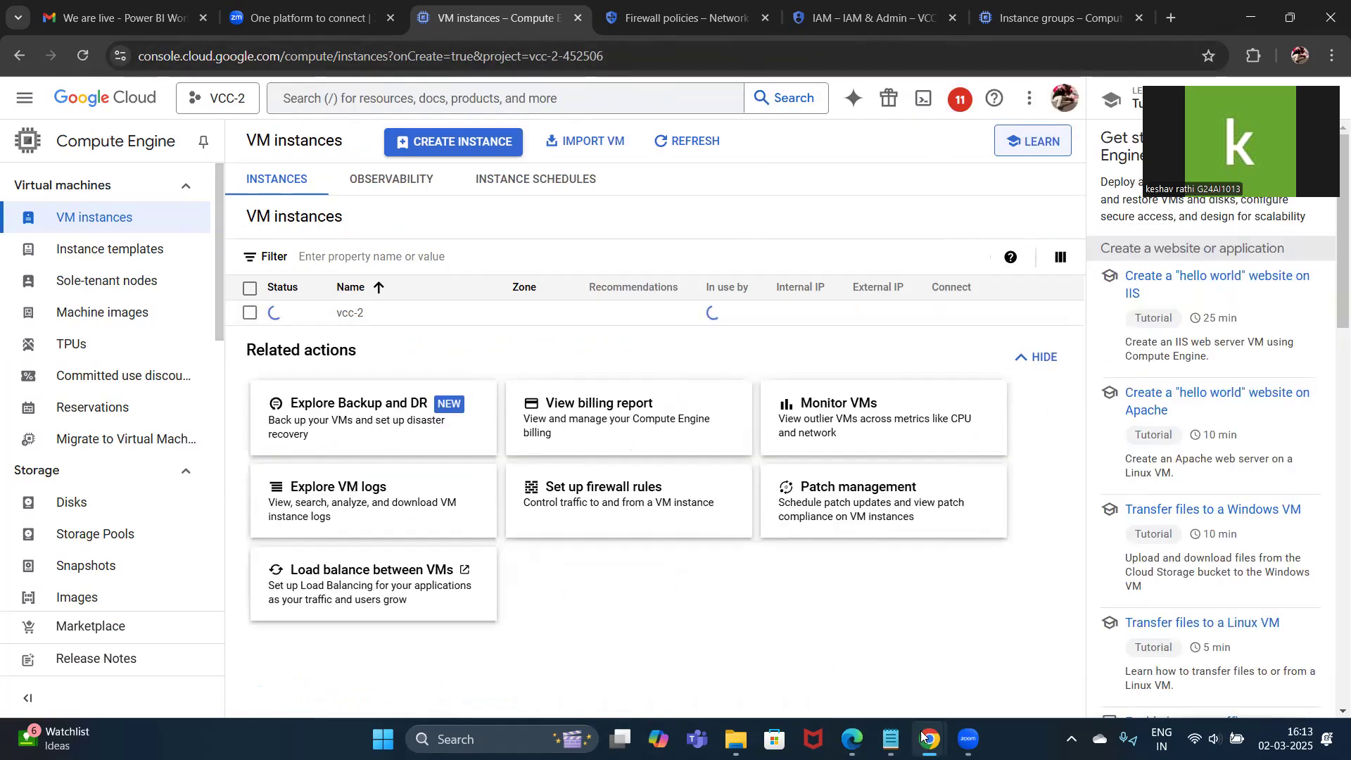
Review the outline in Notepad for the firewall and security rules topic, and return to the VM instances page.
click(890, 739)
click(690, 411)
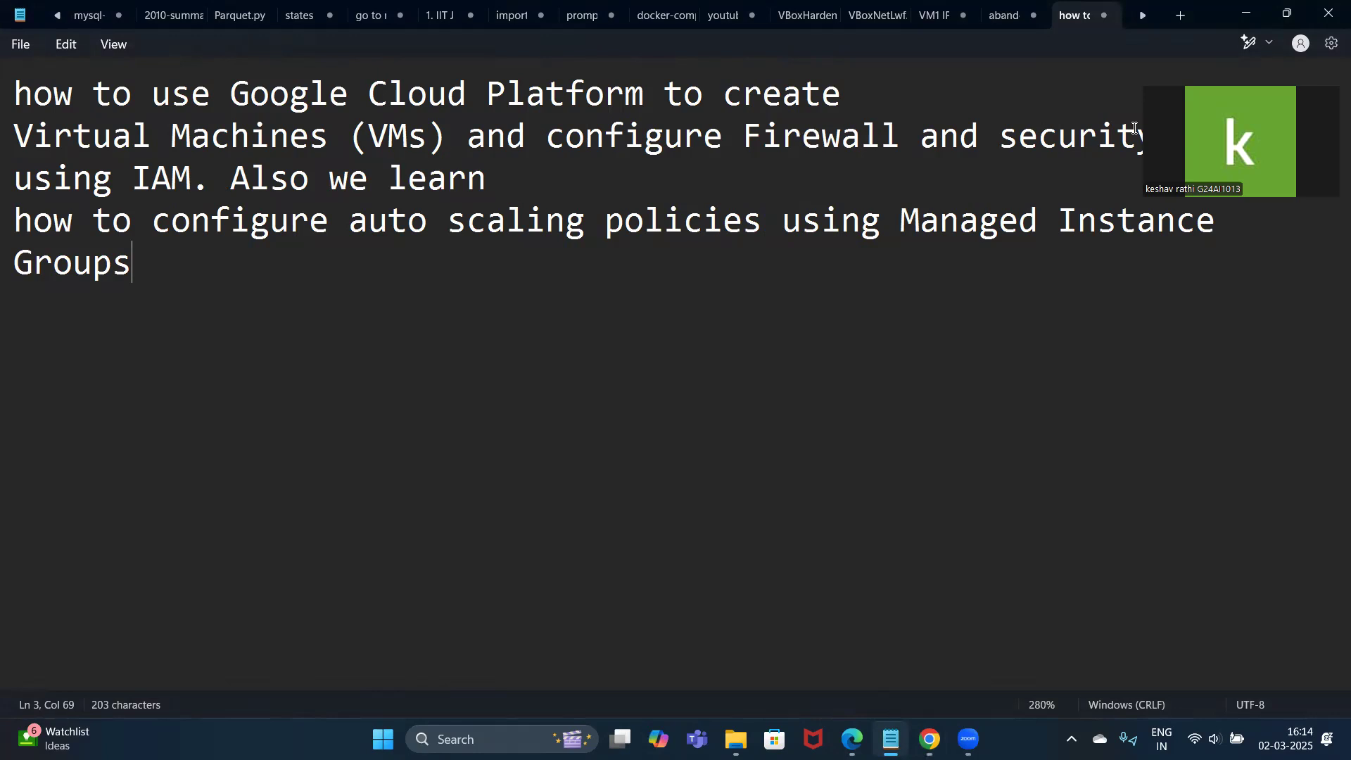
drag(1135, 127, 1177, 267)
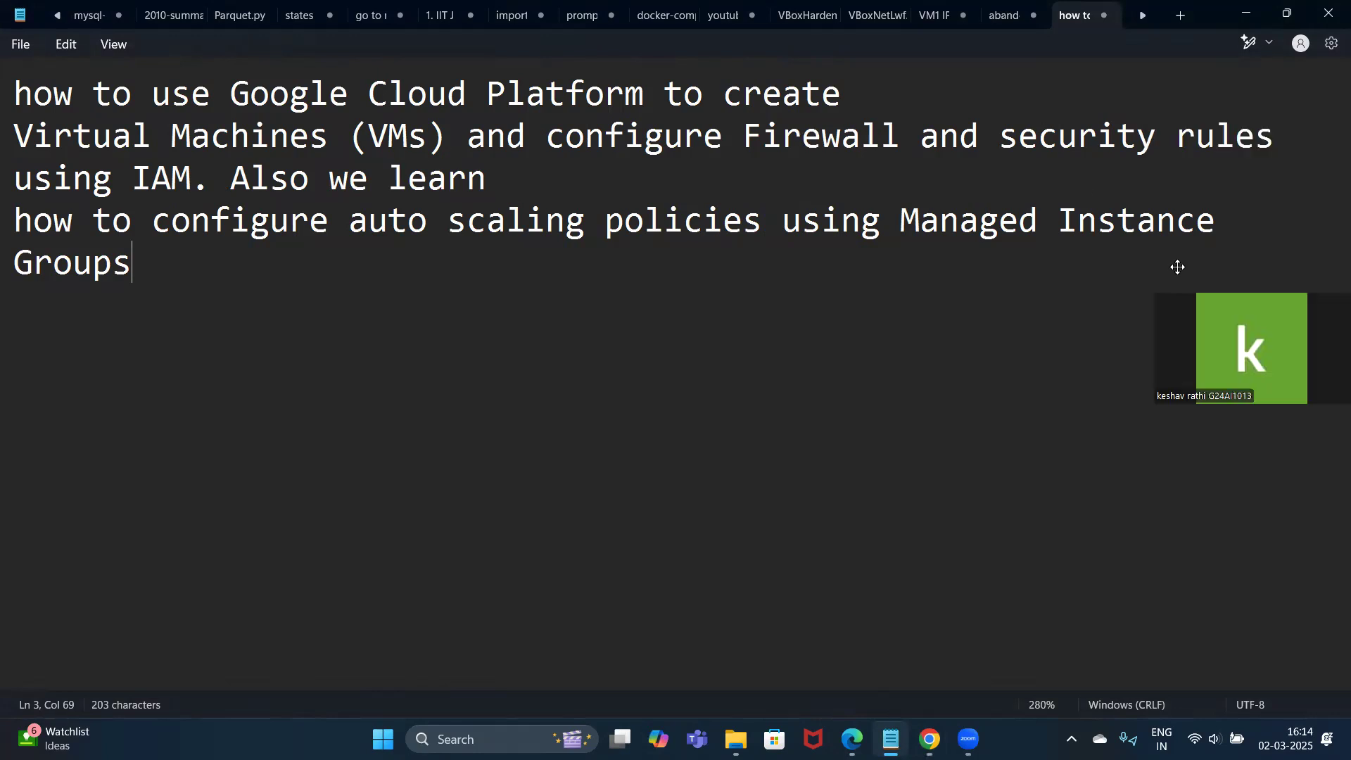
click(1258, 14)
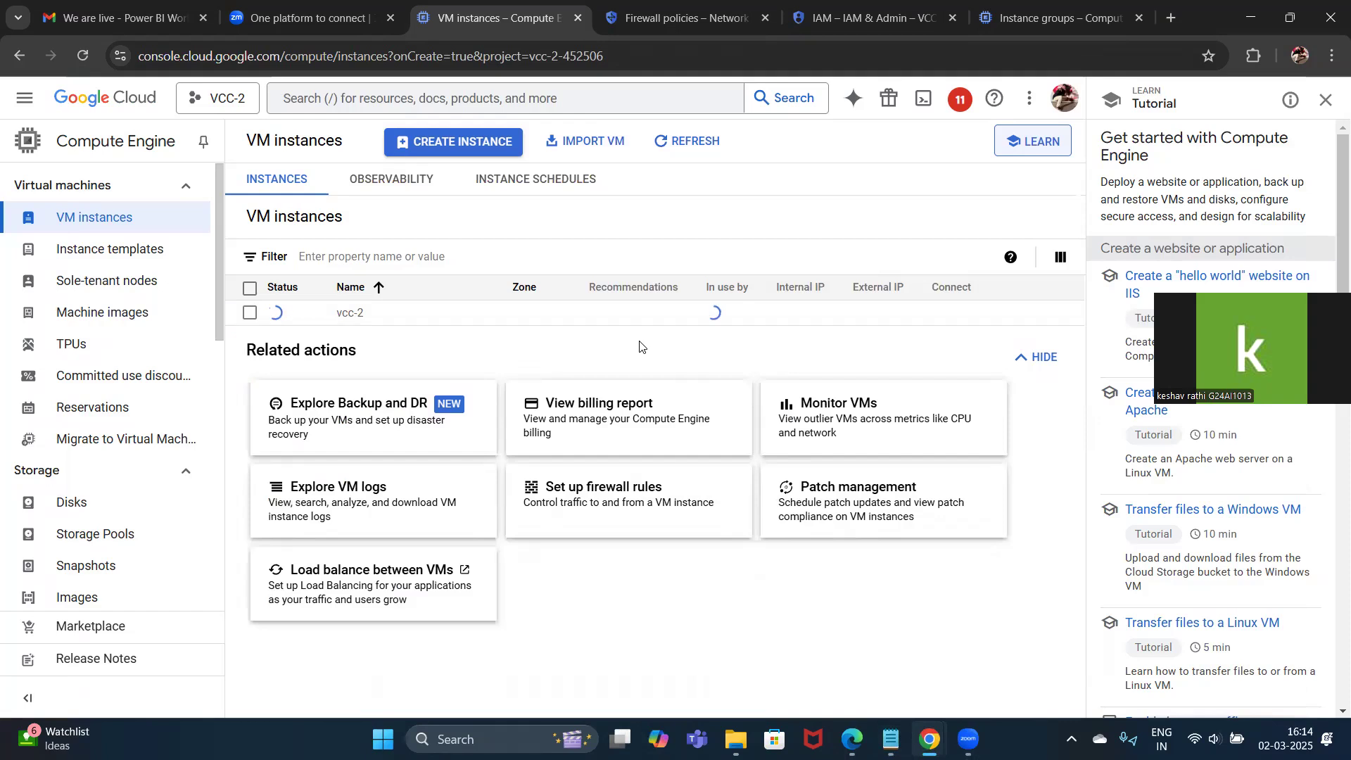
Switch to the Firewall policies page of the VCC-2 project.
click(1284, 18)
click(595, 279)
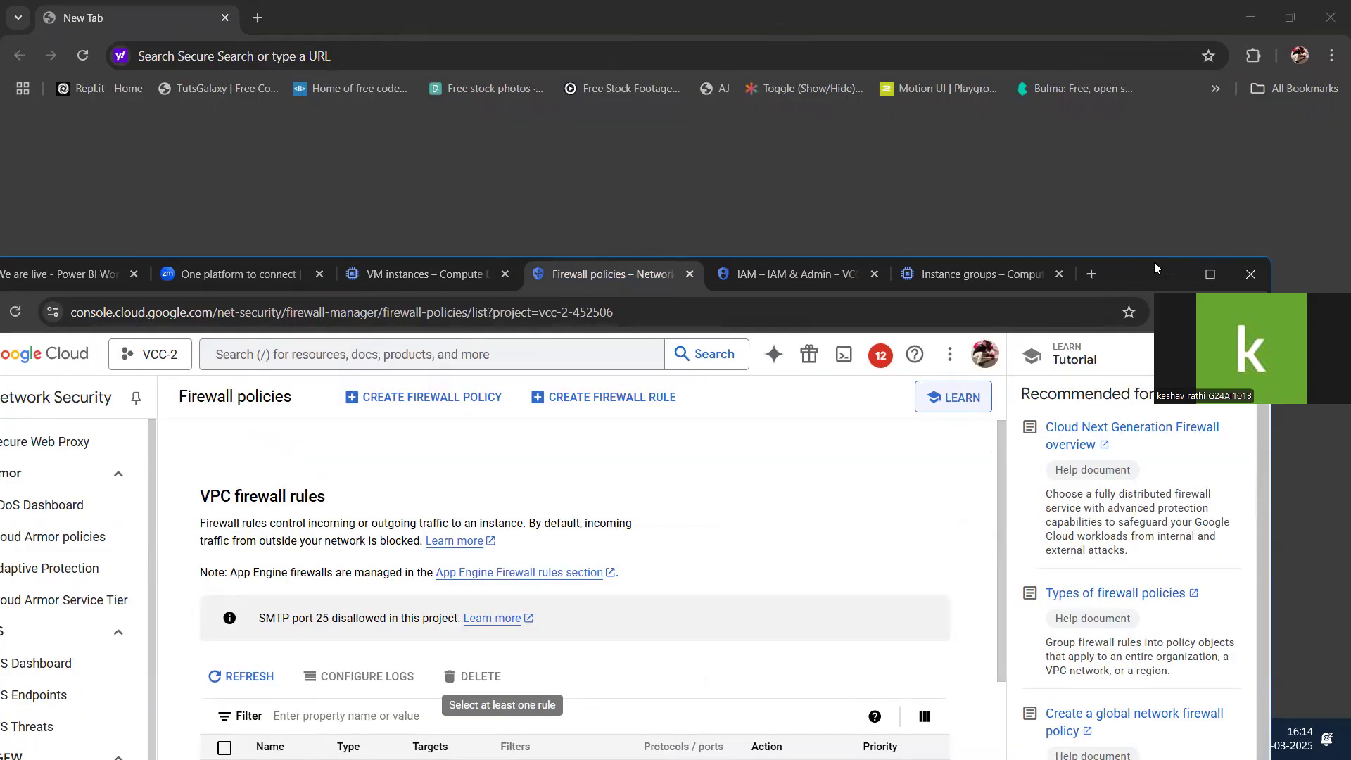
Start a new VPC firewall rule in the VCC-2 project and name it vcc-2.
click(1208, 275)
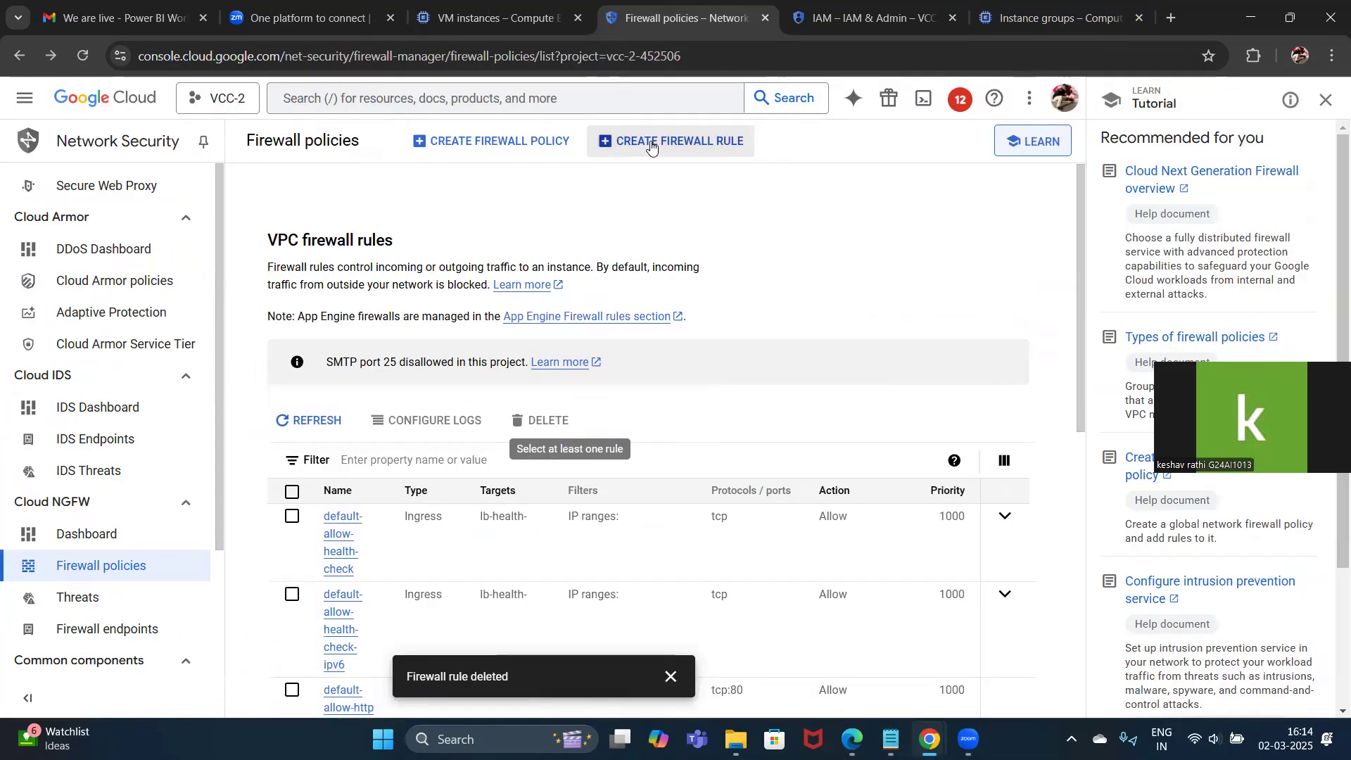
scroll(395, 464, down, 8)
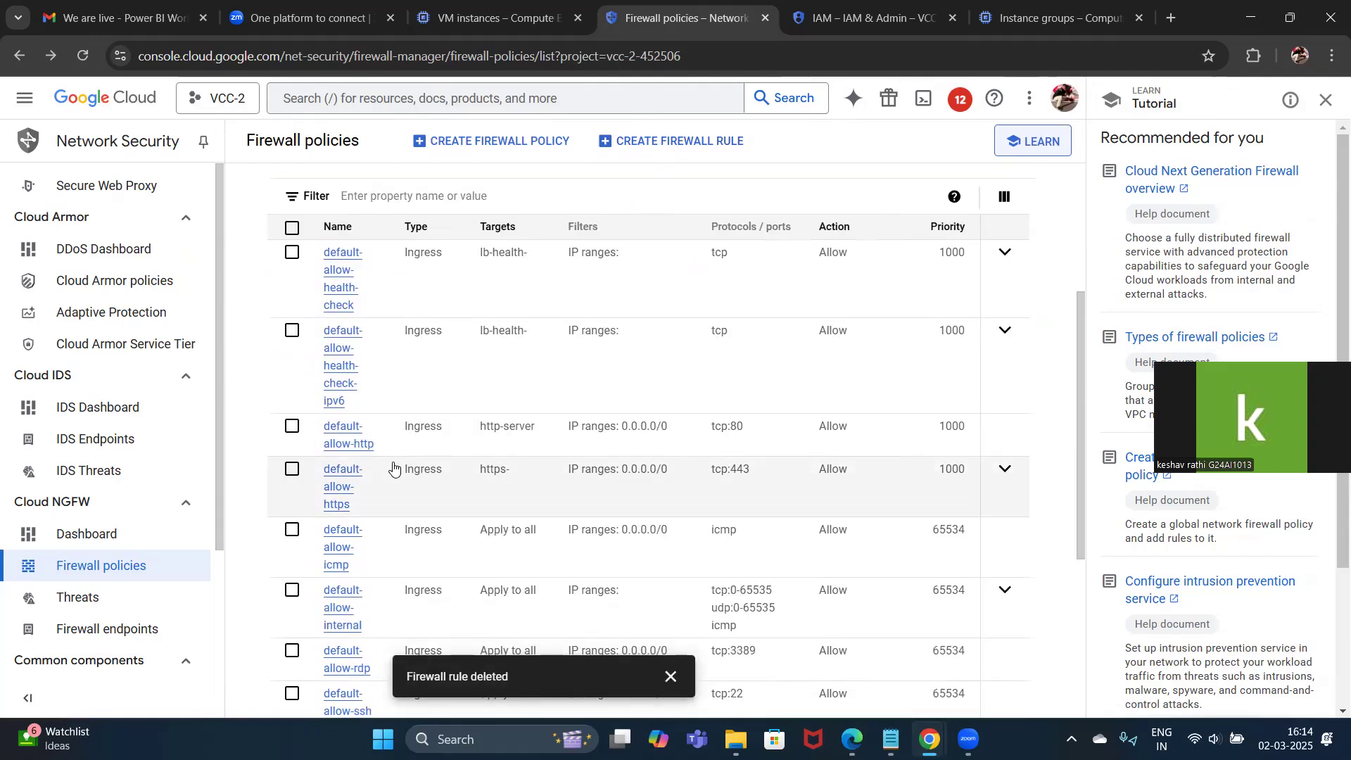
scroll(395, 462, up, 7)
scroll(395, 461, up, 1)
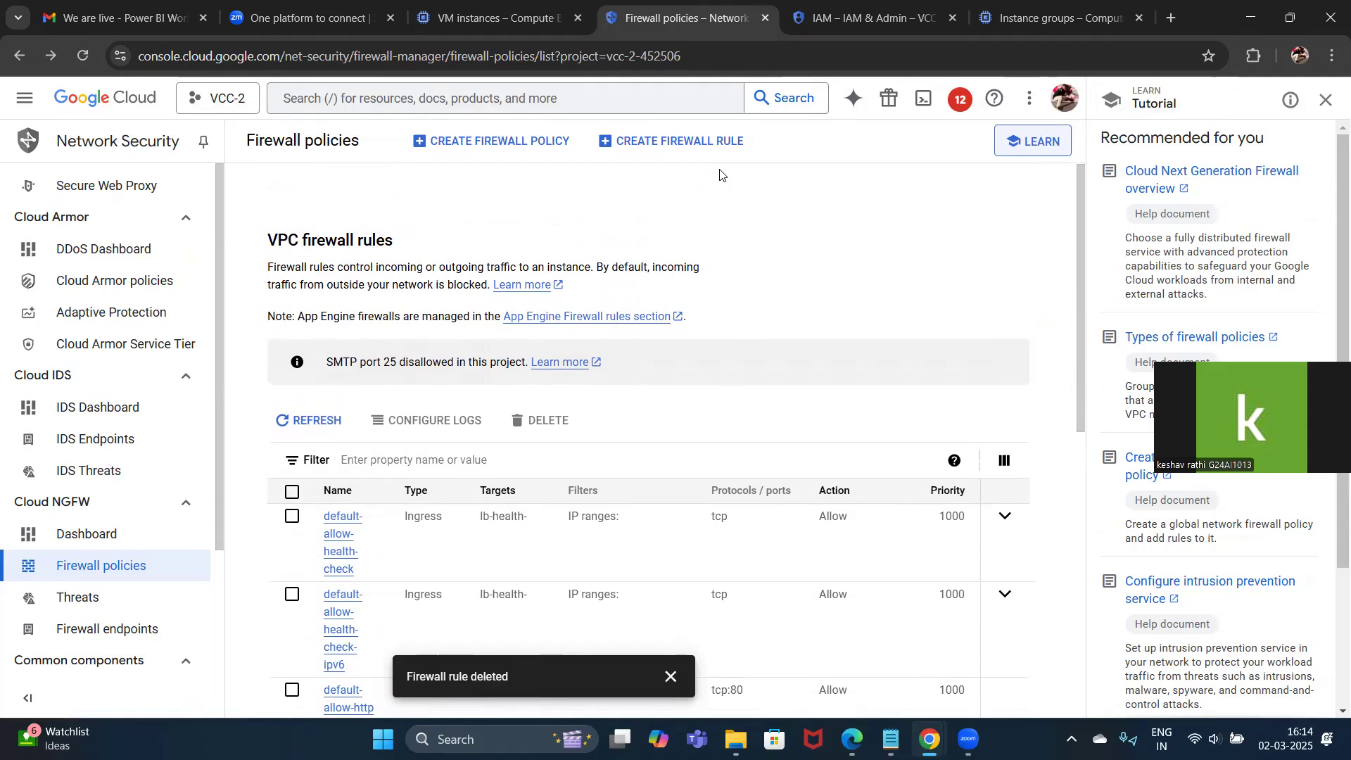
click(652, 144)
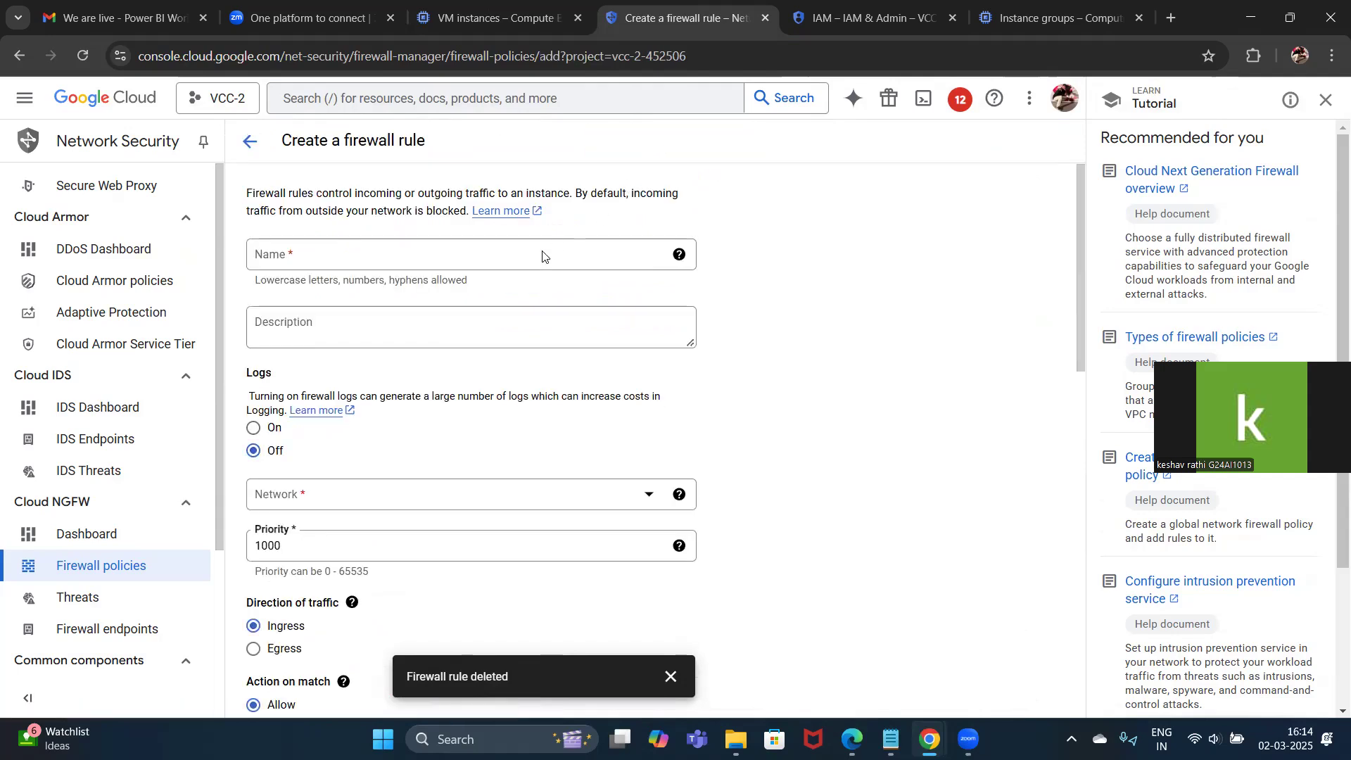
click(370, 258)
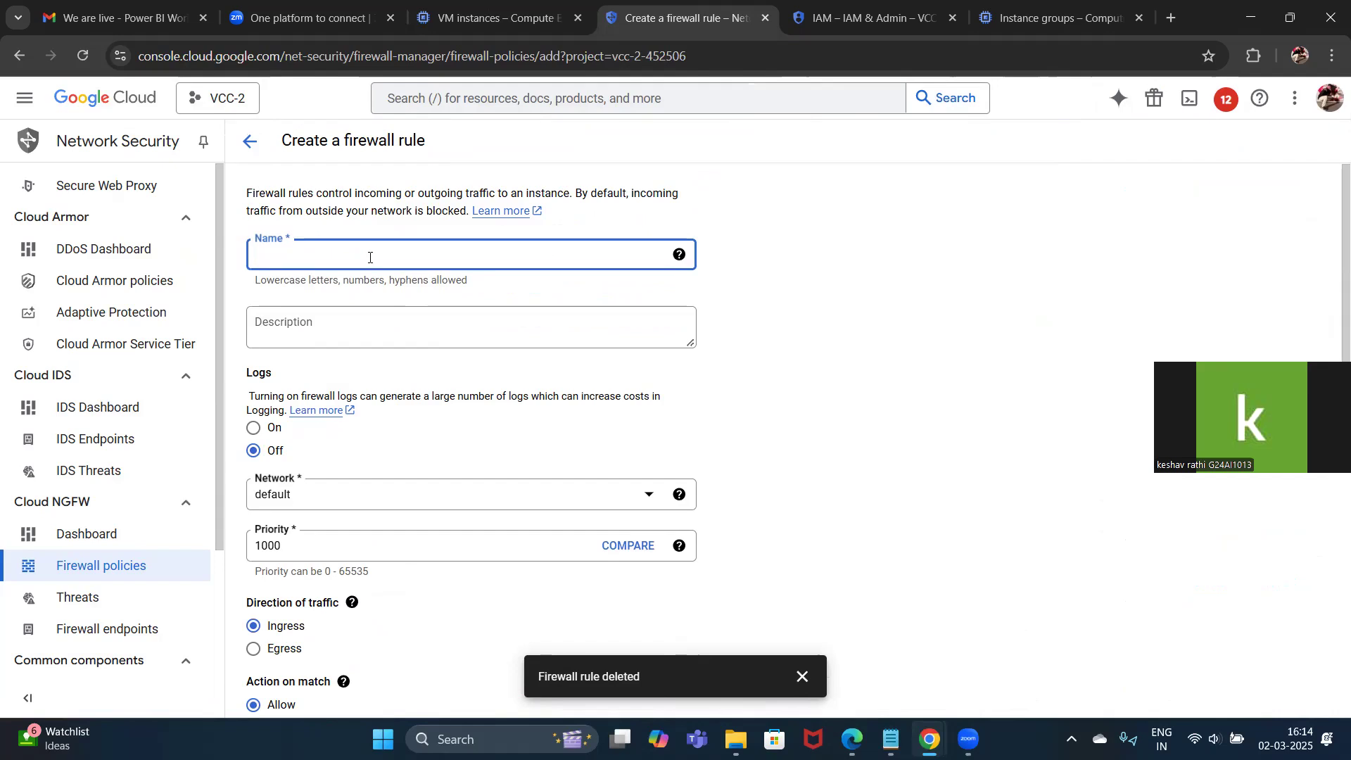
click(769, 295)
Turn on logs for the firewall rule and keep it on the default network.
scroll(226, 321, down, 1)
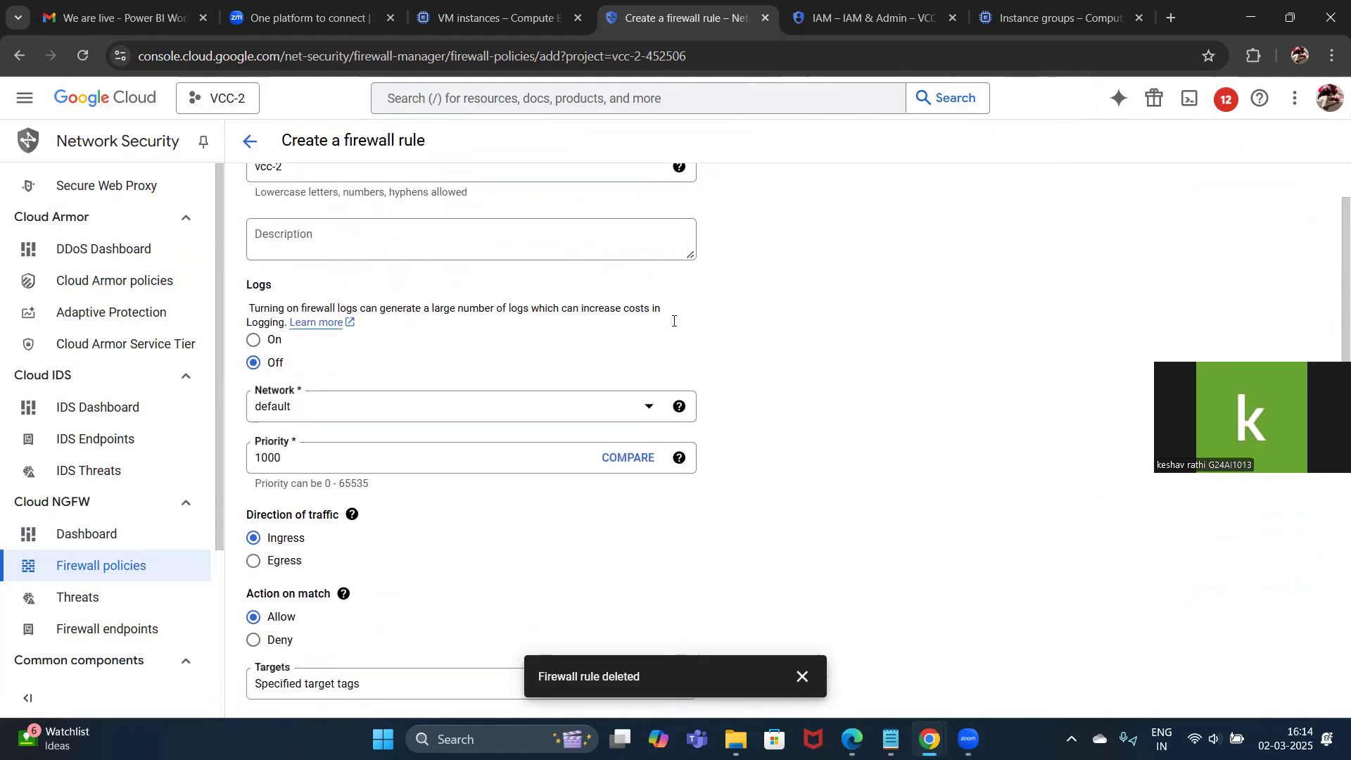
click(253, 341)
scroll(310, 366, down, 2)
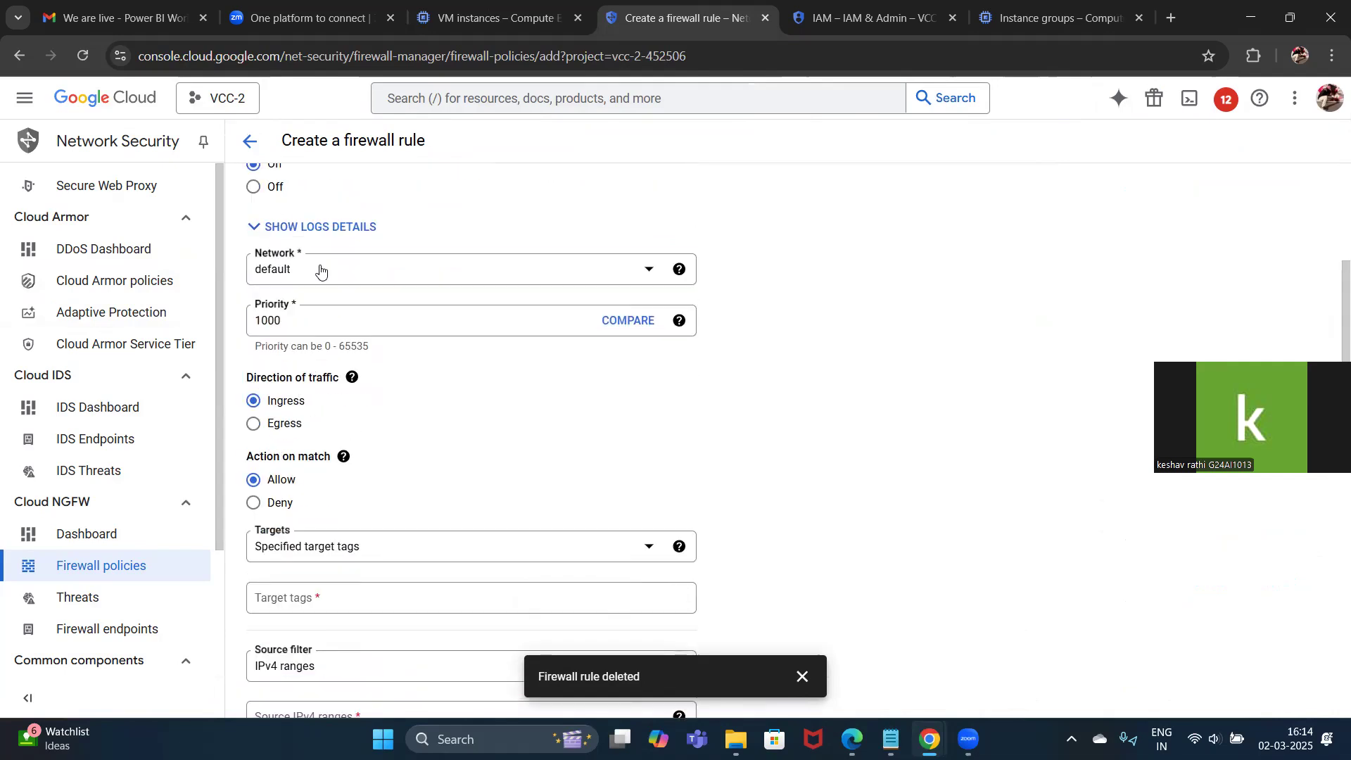
click(323, 271)
click(331, 332)
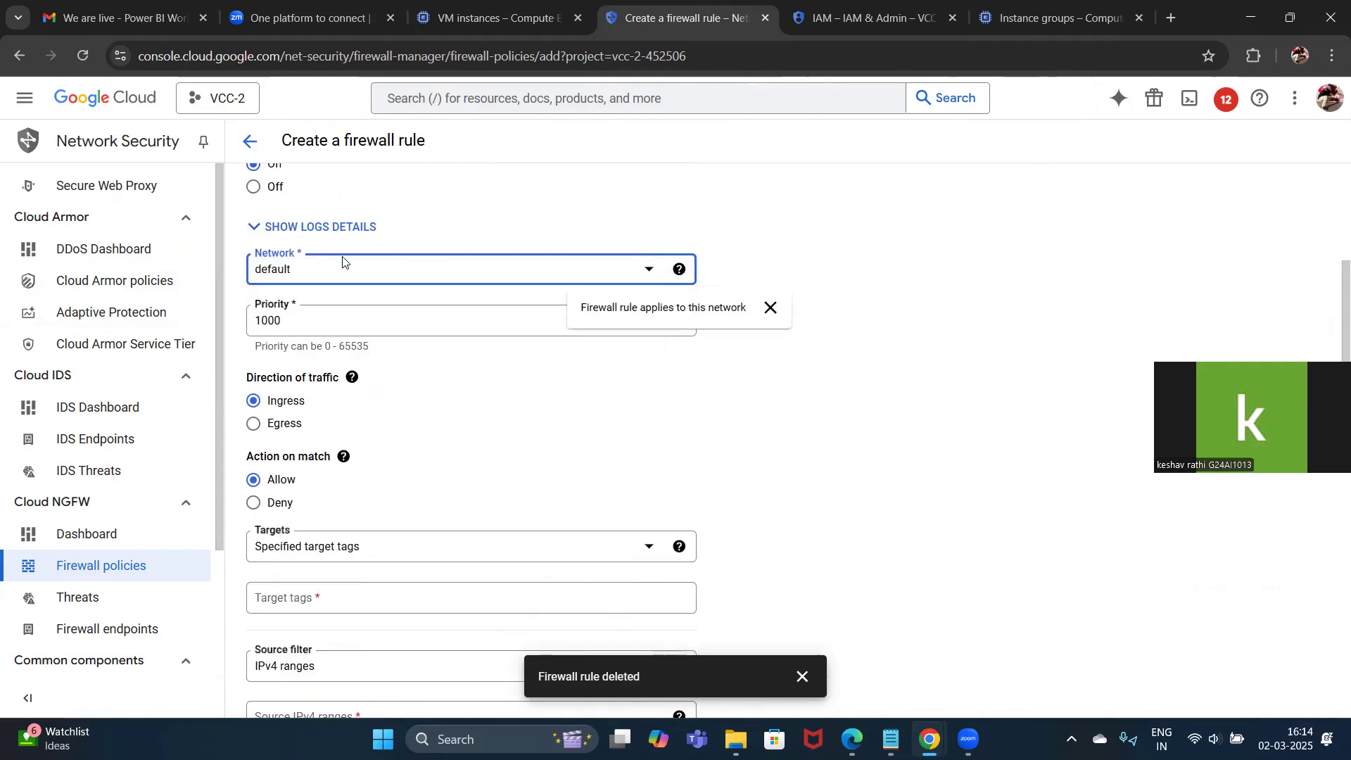
Set the rule's source IPv4 range to 0.0.0.0/0 and its targets to all instances in the network.
scroll(305, 329, down, 1)
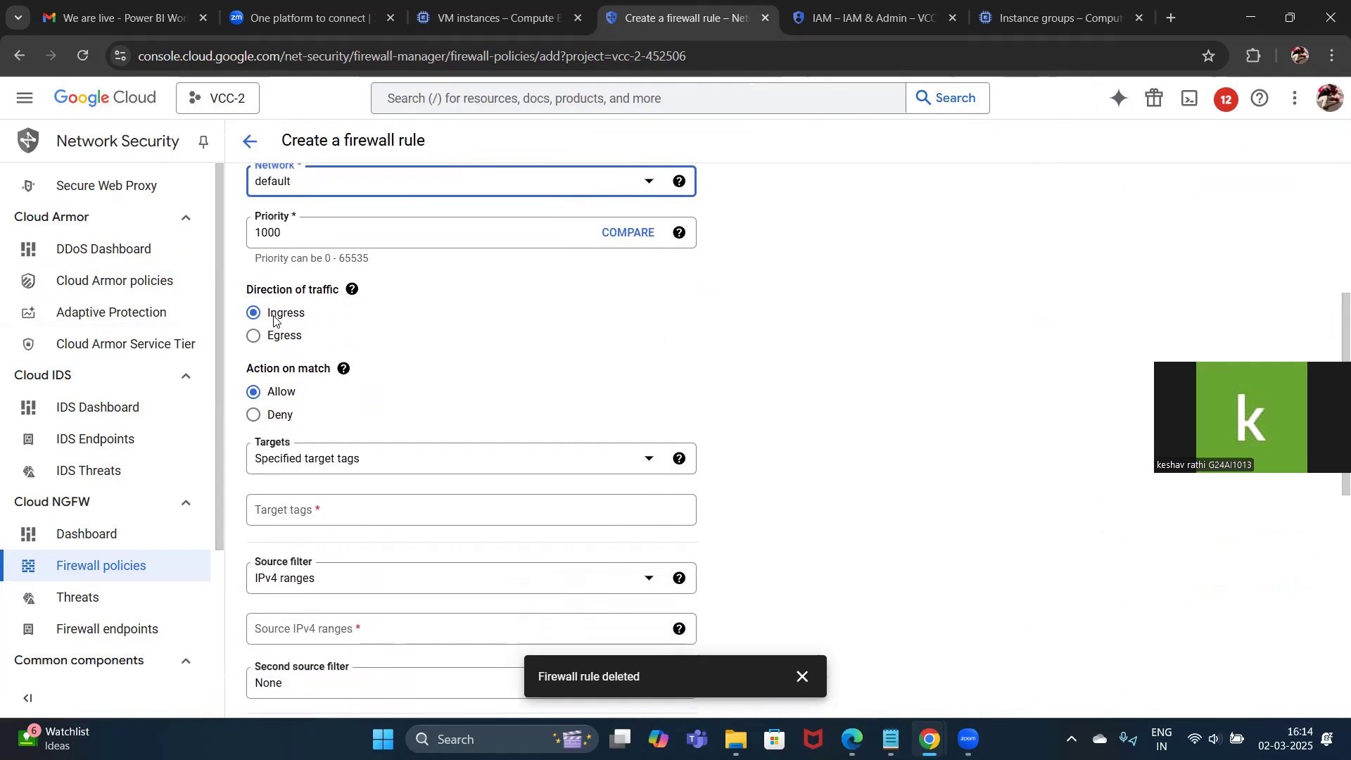
mouse_move(346, 294)
scroll(560, 305, down, 2)
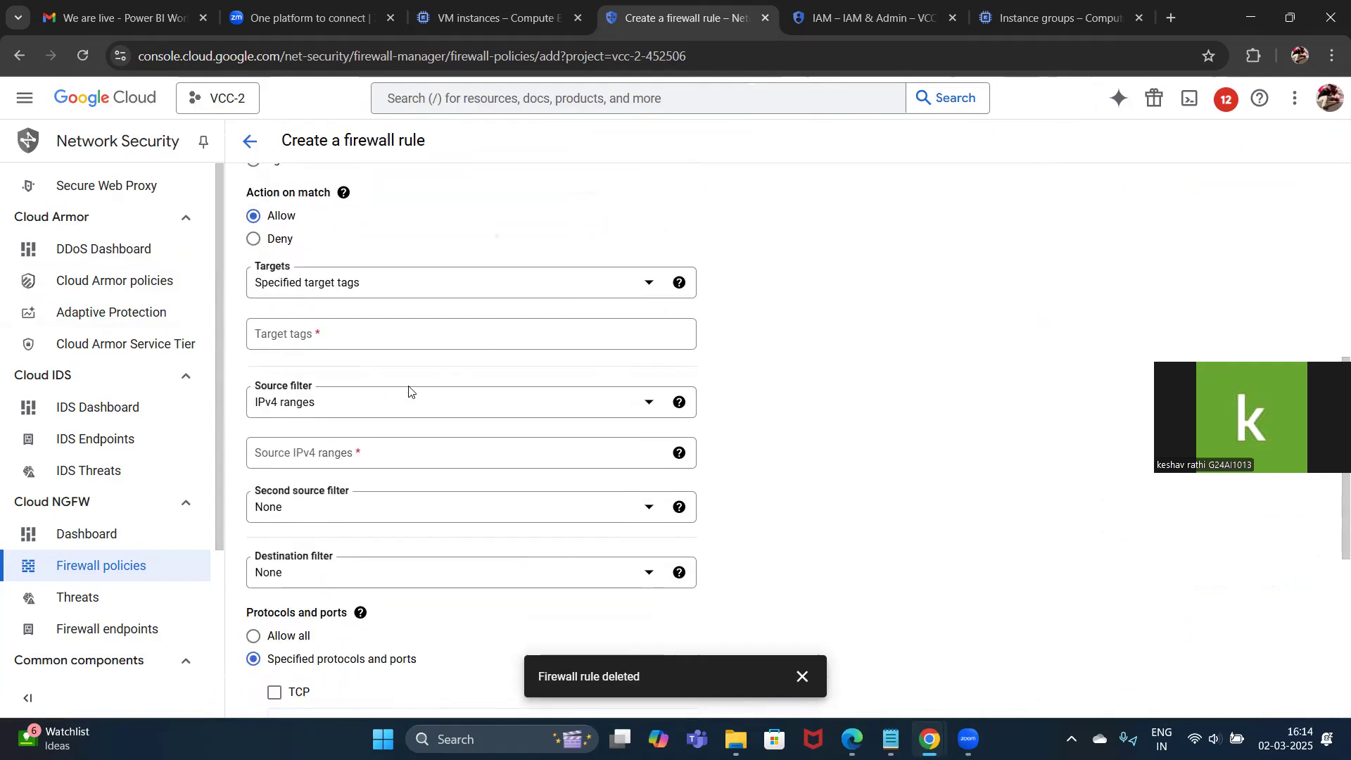
click(343, 454)
text(0.0.0.0/0)
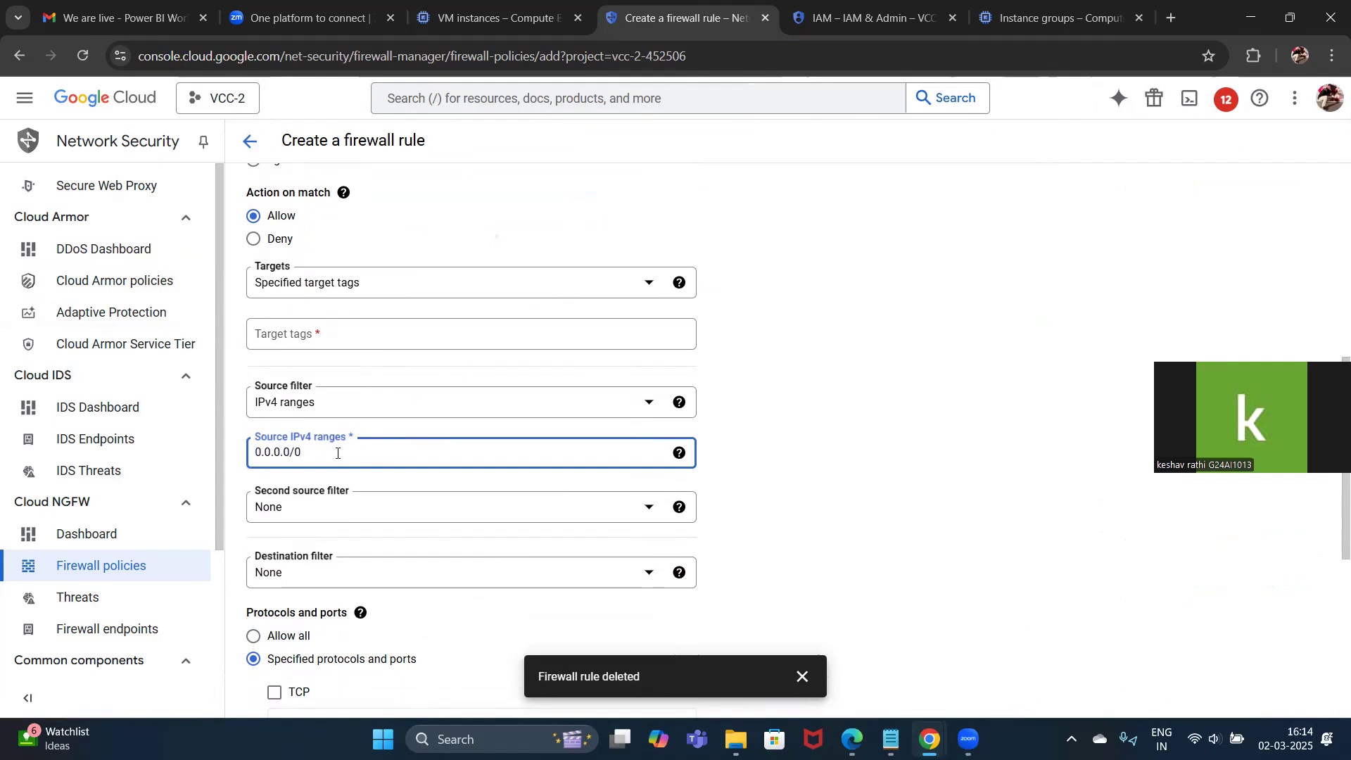
click(337, 288)
click(336, 301)
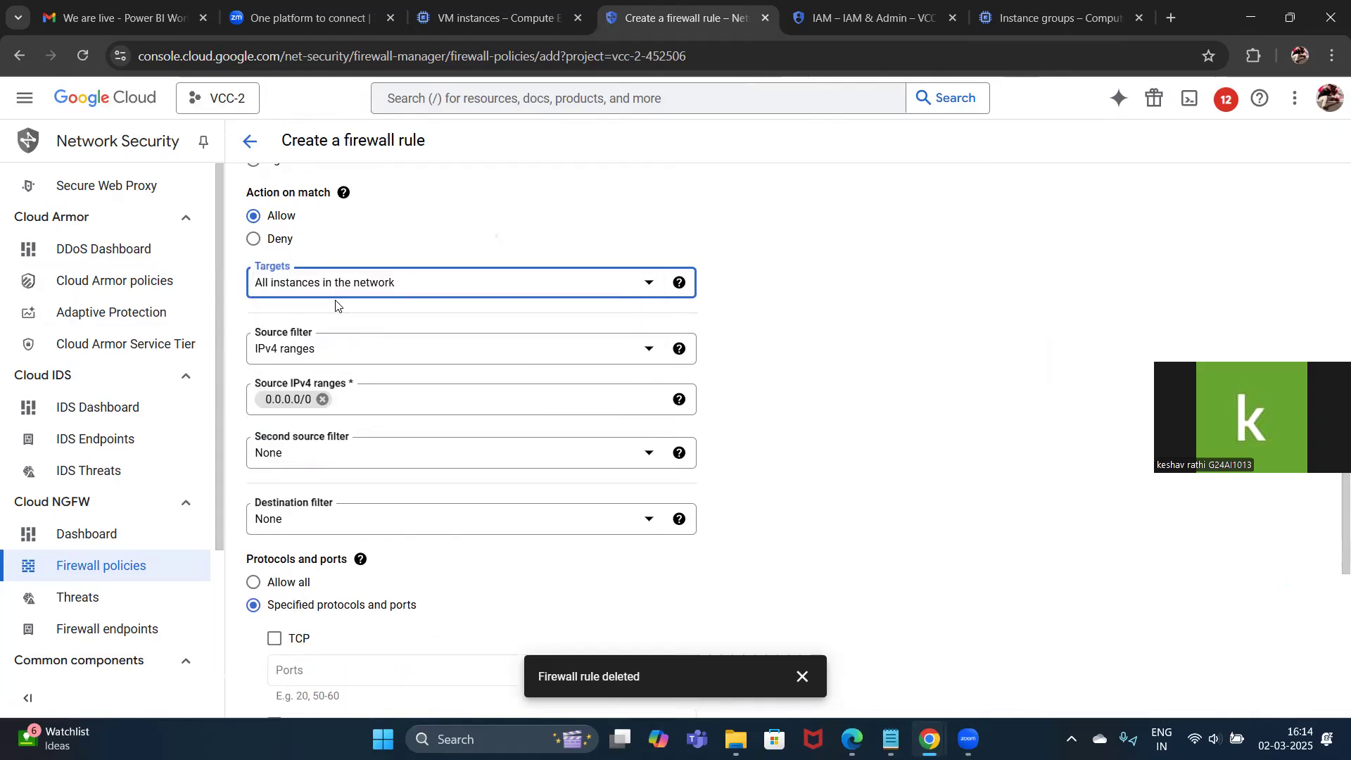
Allow TCP ports 80,443 under the specified protocols and create the firewall rule.
scroll(360, 352, down, 3)
scroll(361, 352, down, 2)
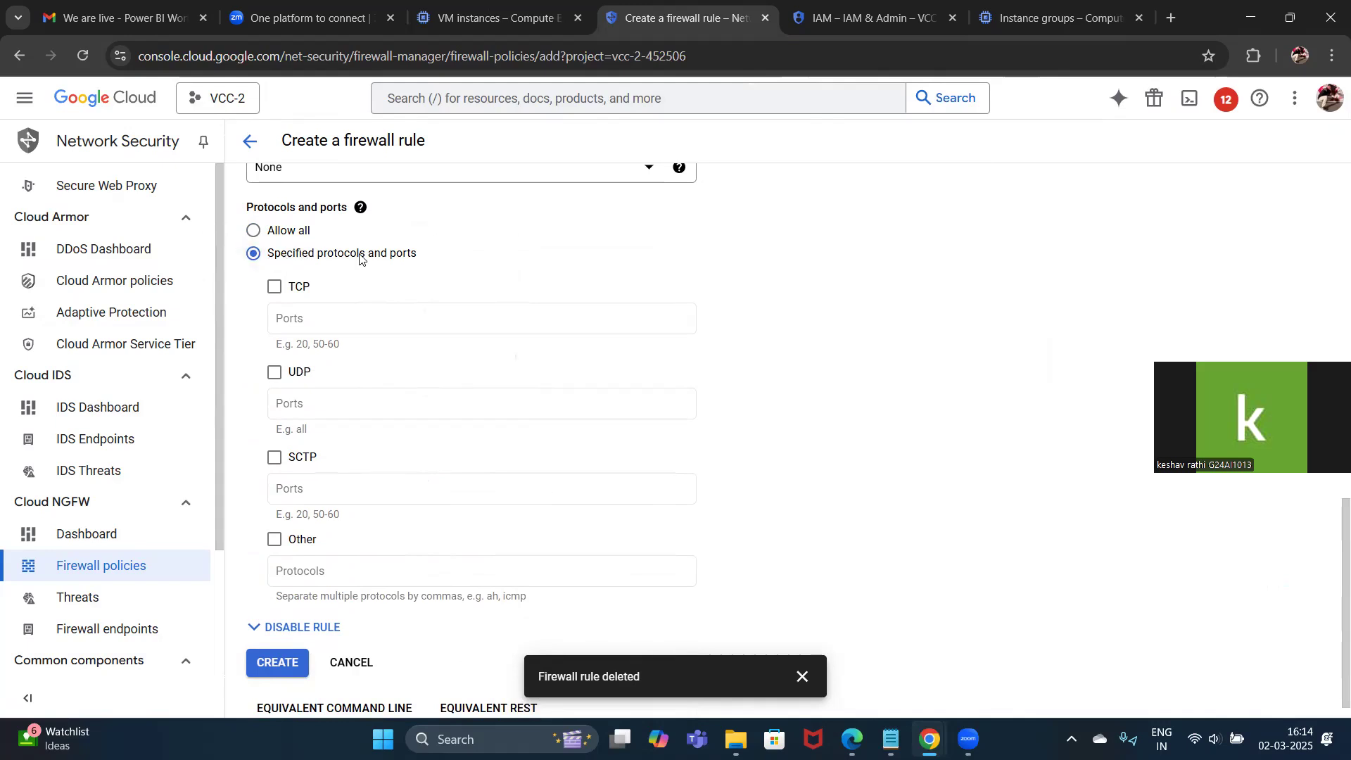
click(276, 288)
click(313, 313)
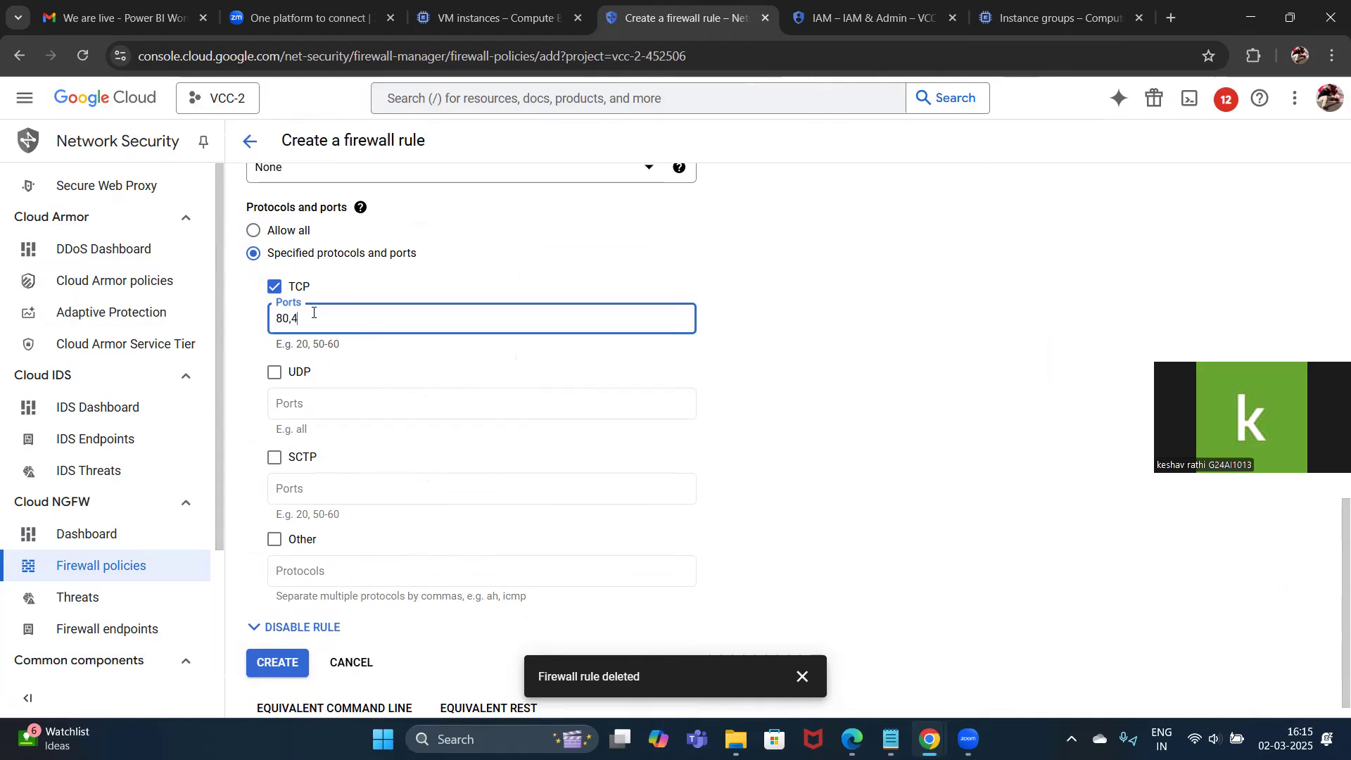
click(889, 303)
scroll(809, 368, down, 1)
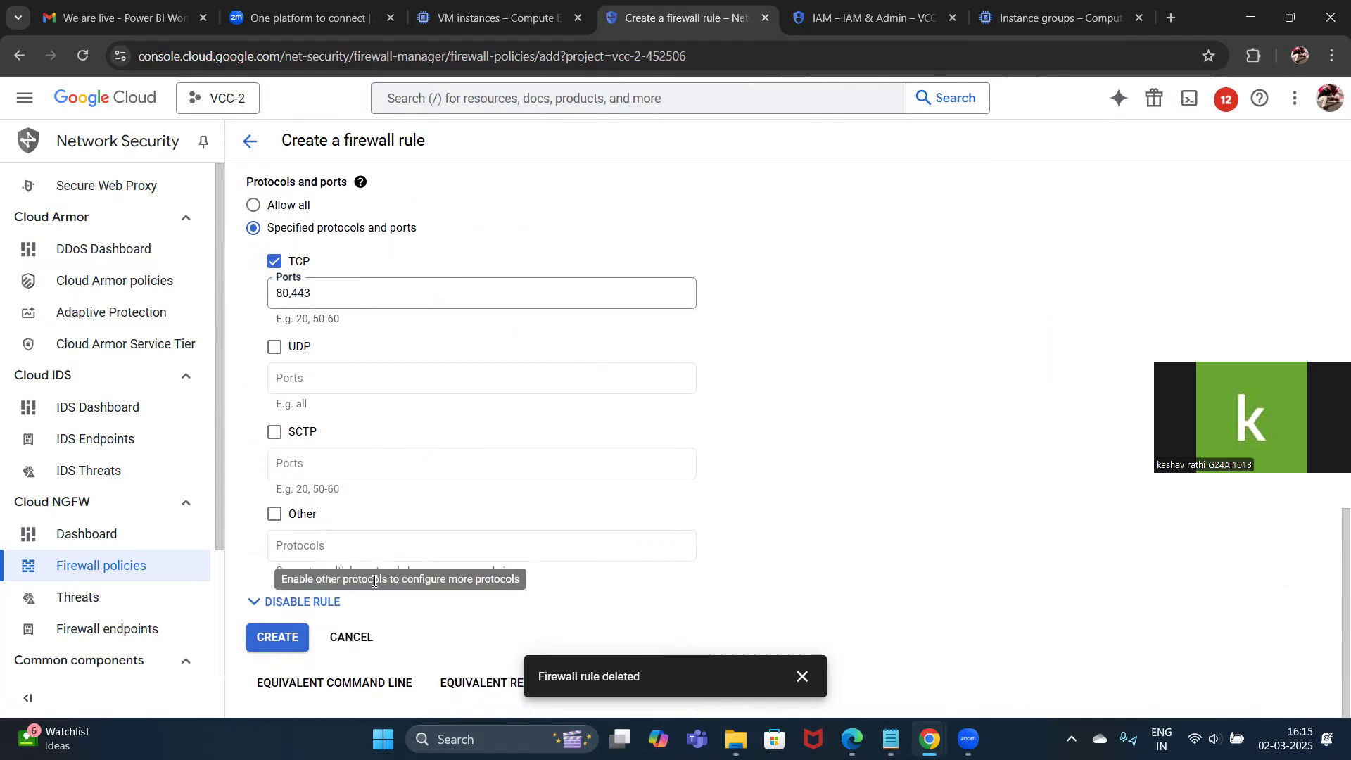
click(290, 645)
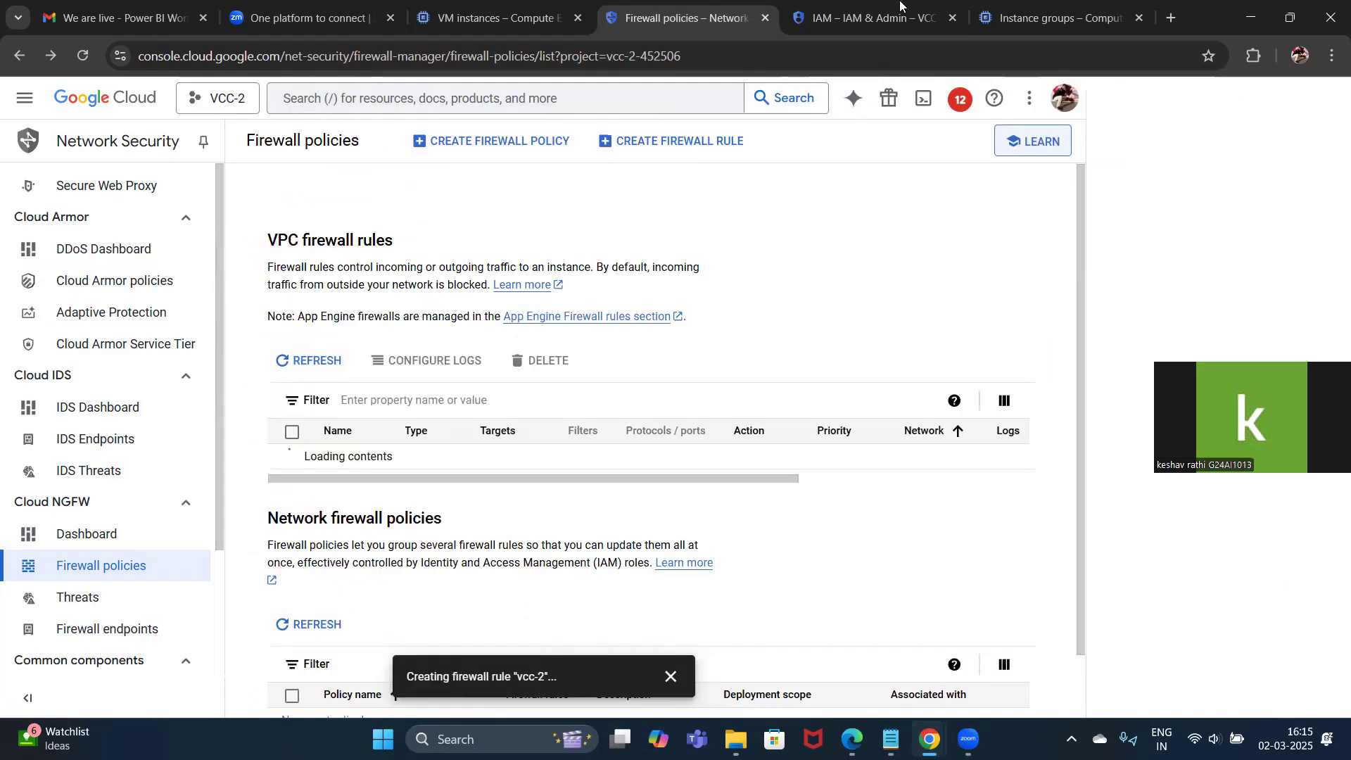
Check the VM instances page, and examine the vcc-2 rule in the VPC firewall rules list.
click(1290, 17)
click(432, 274)
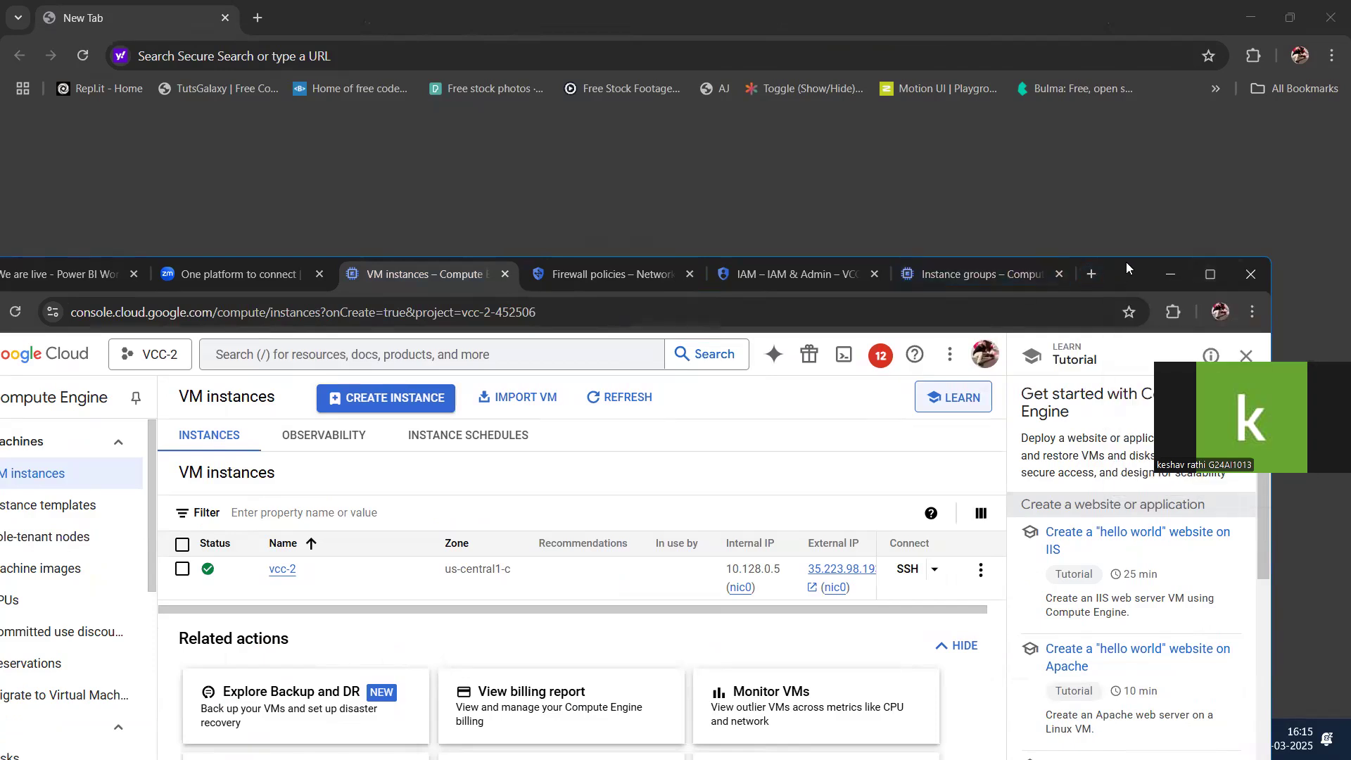
drag(1126, 263, 1148, 65)
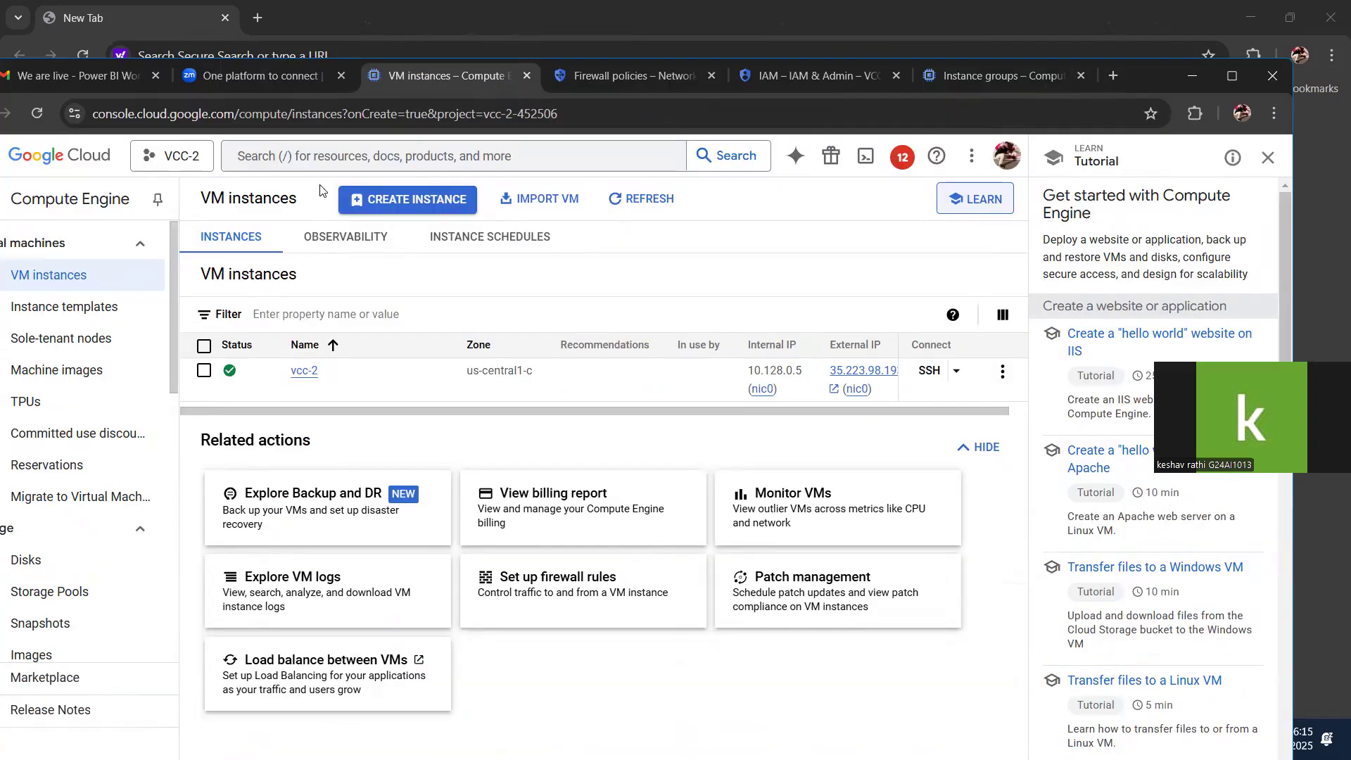
click(630, 82)
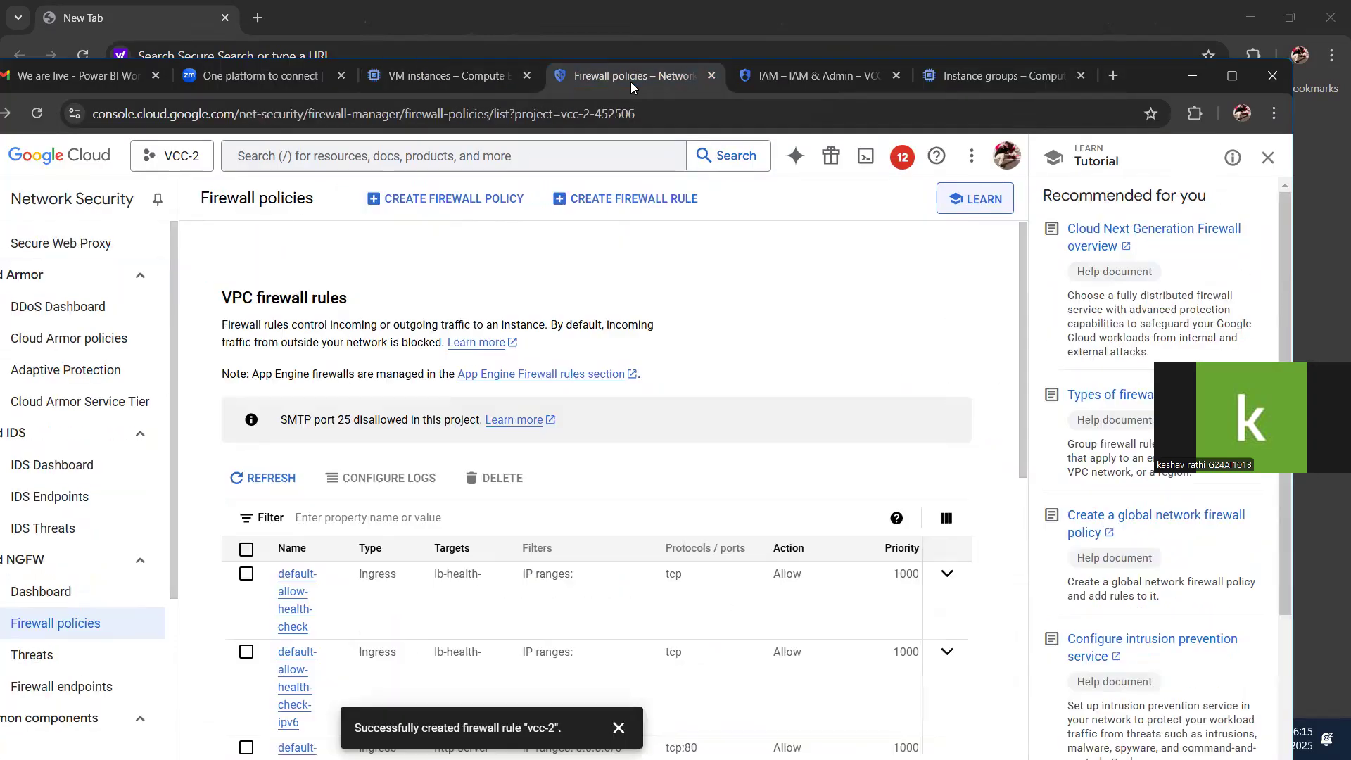
scroll(420, 395, down, 3)
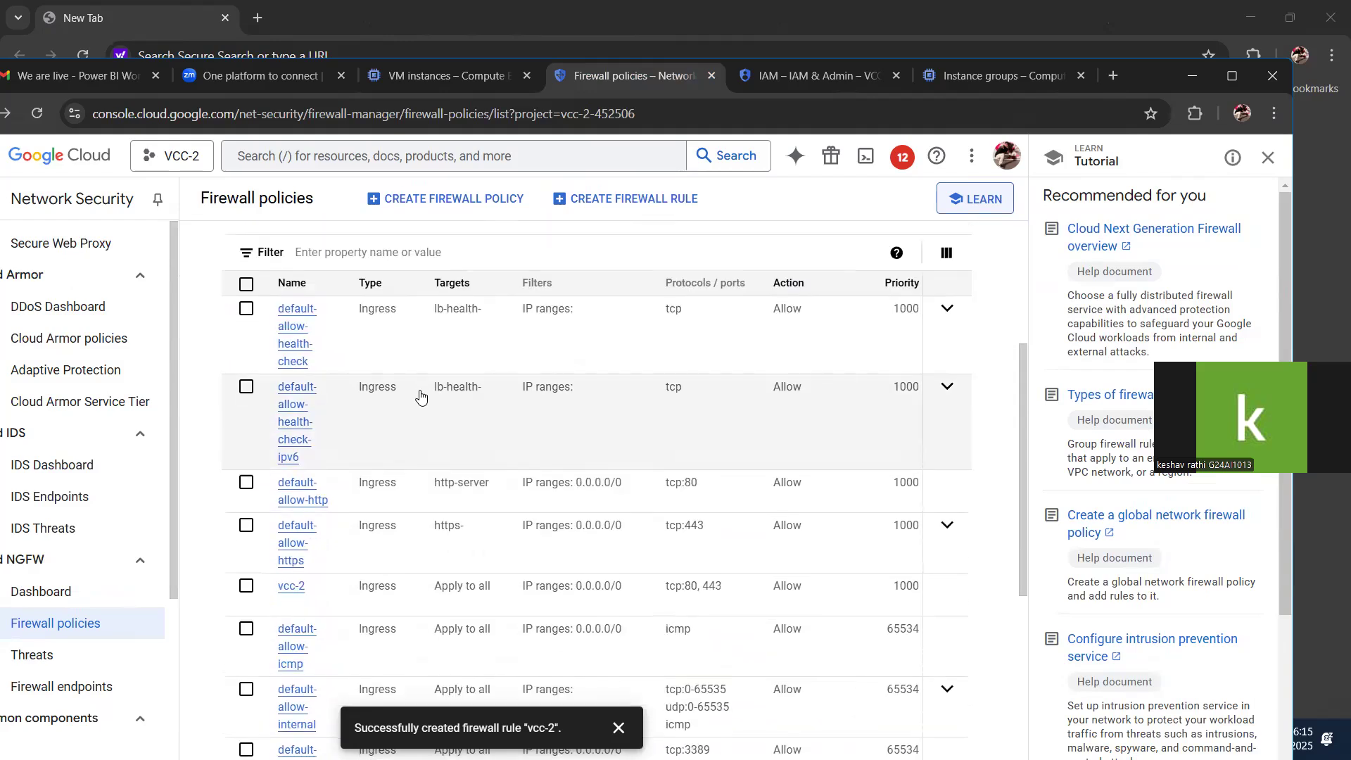
scroll(420, 396, down, 1)
scroll(291, 512, up, 5)
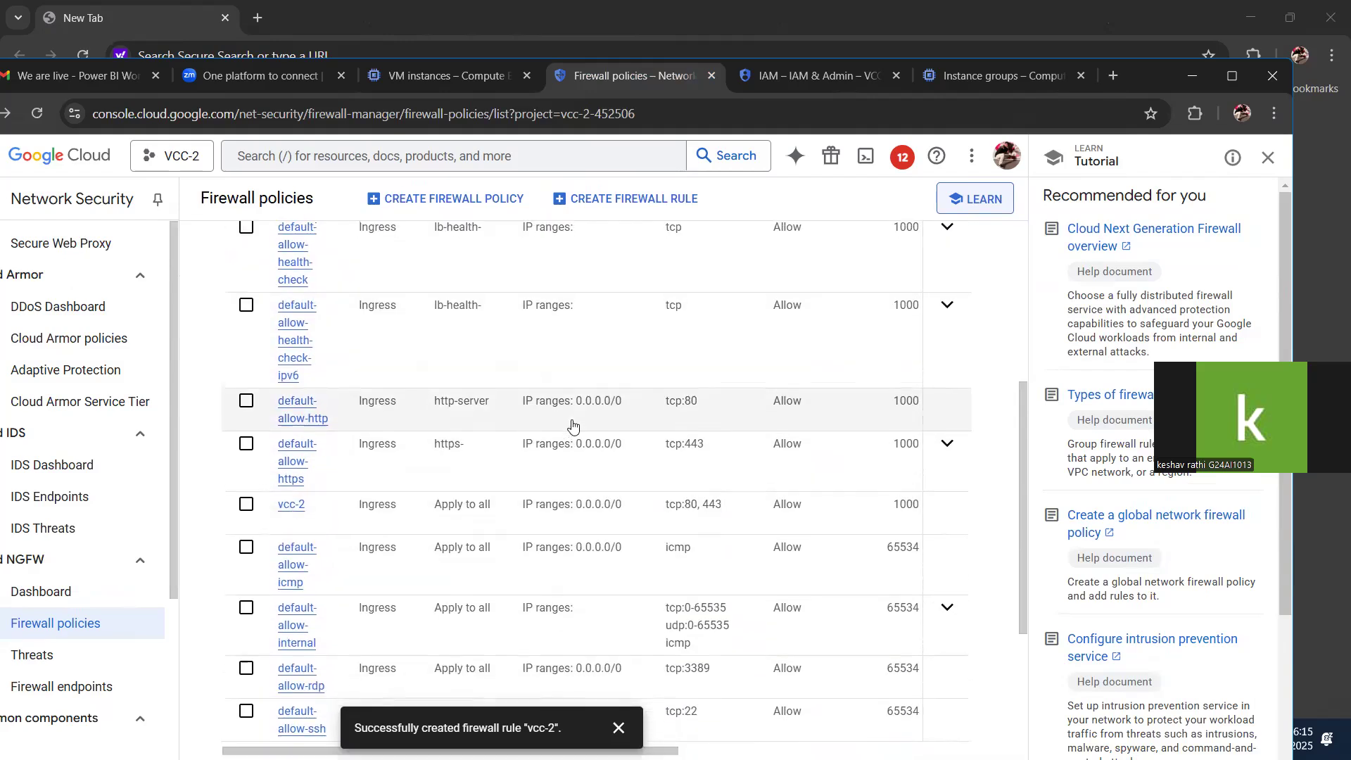
Start granting access to the VCC-2 project in IAM and enter the new principal's e-mail address.
click(831, 79)
click(1232, 75)
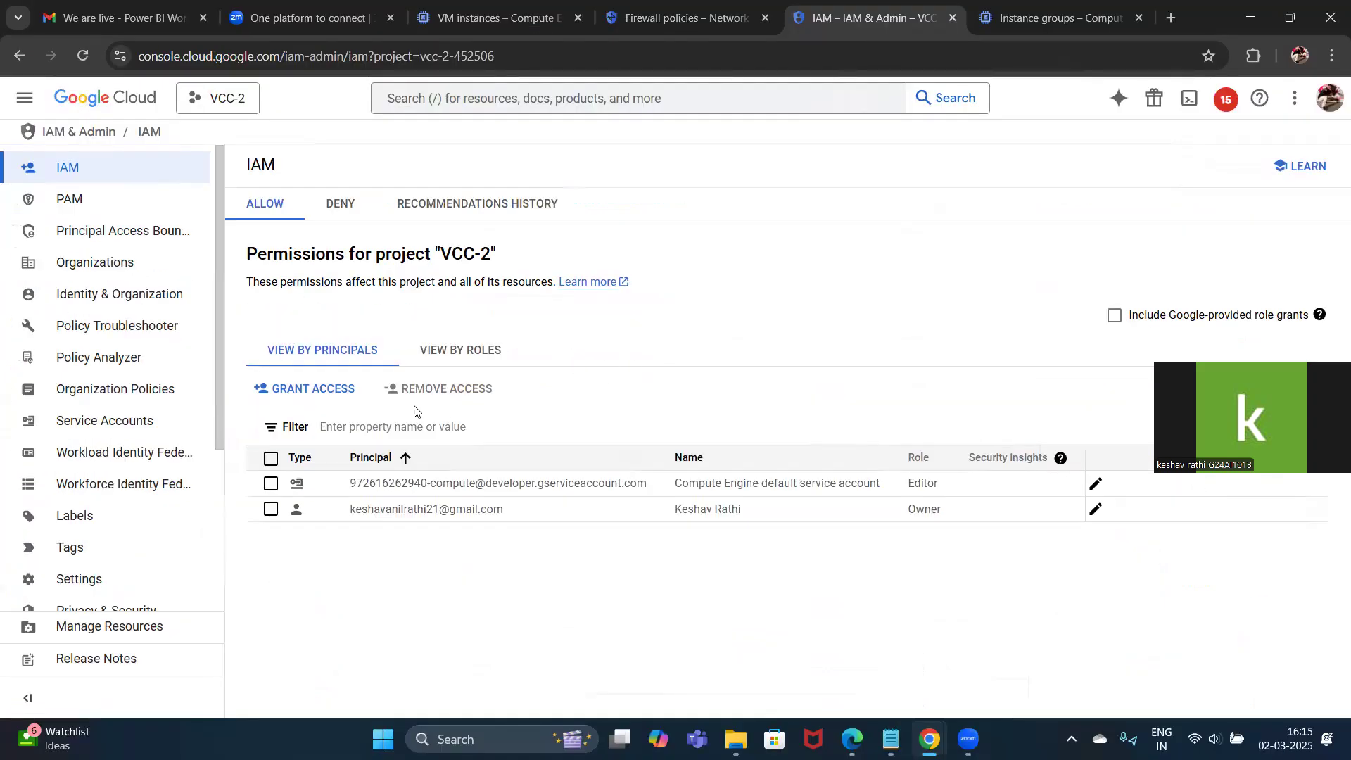
click(313, 391)
click(754, 377)
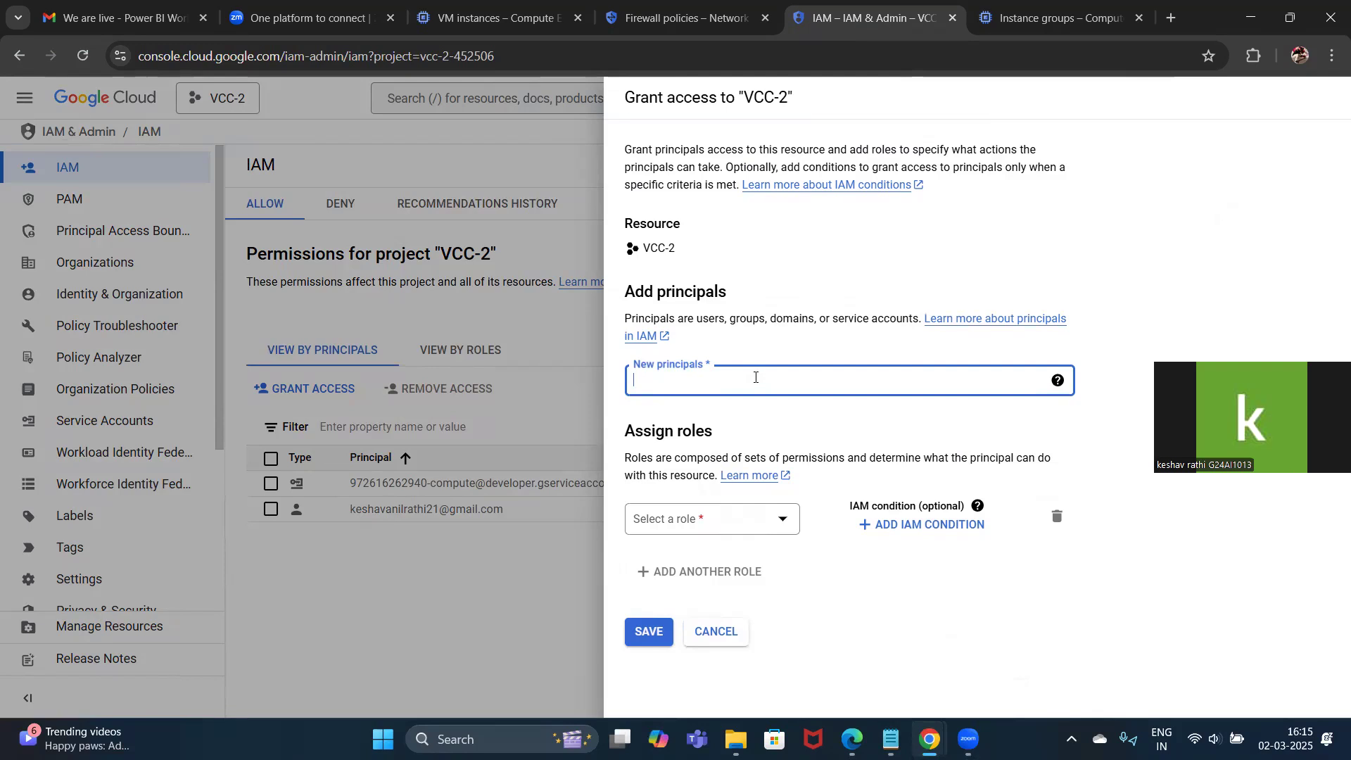
text(g24a)
click(778, 419)
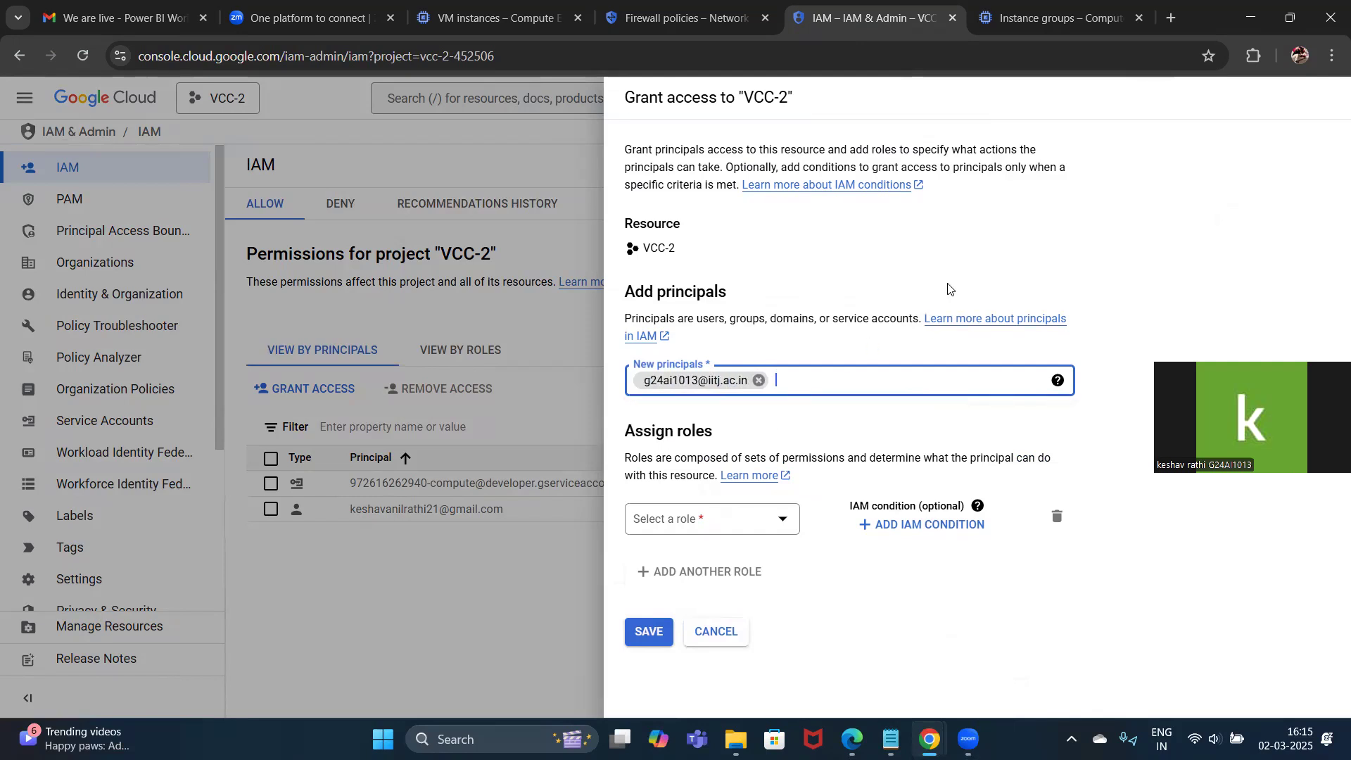
Assign the Compute Viewer role to the new principal and save the access grant.
click(754, 524)
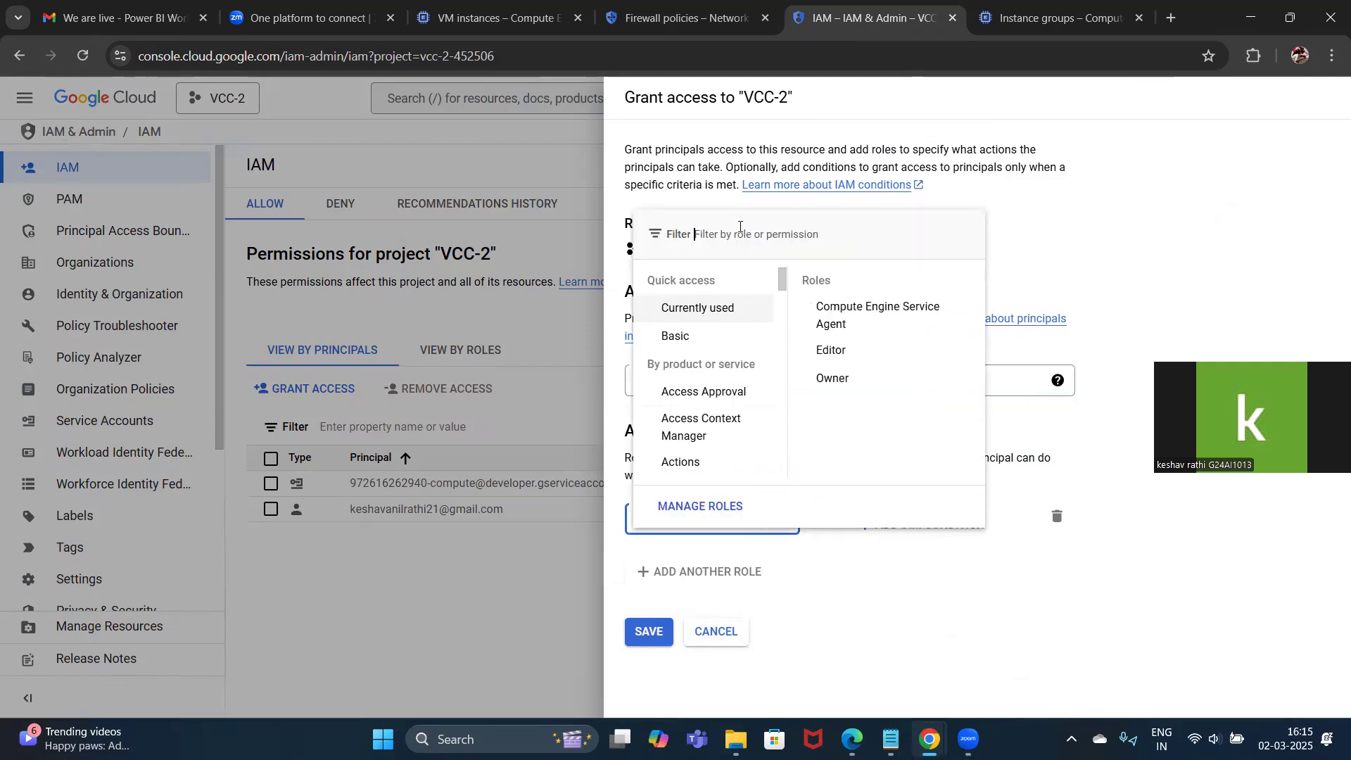
text(O)
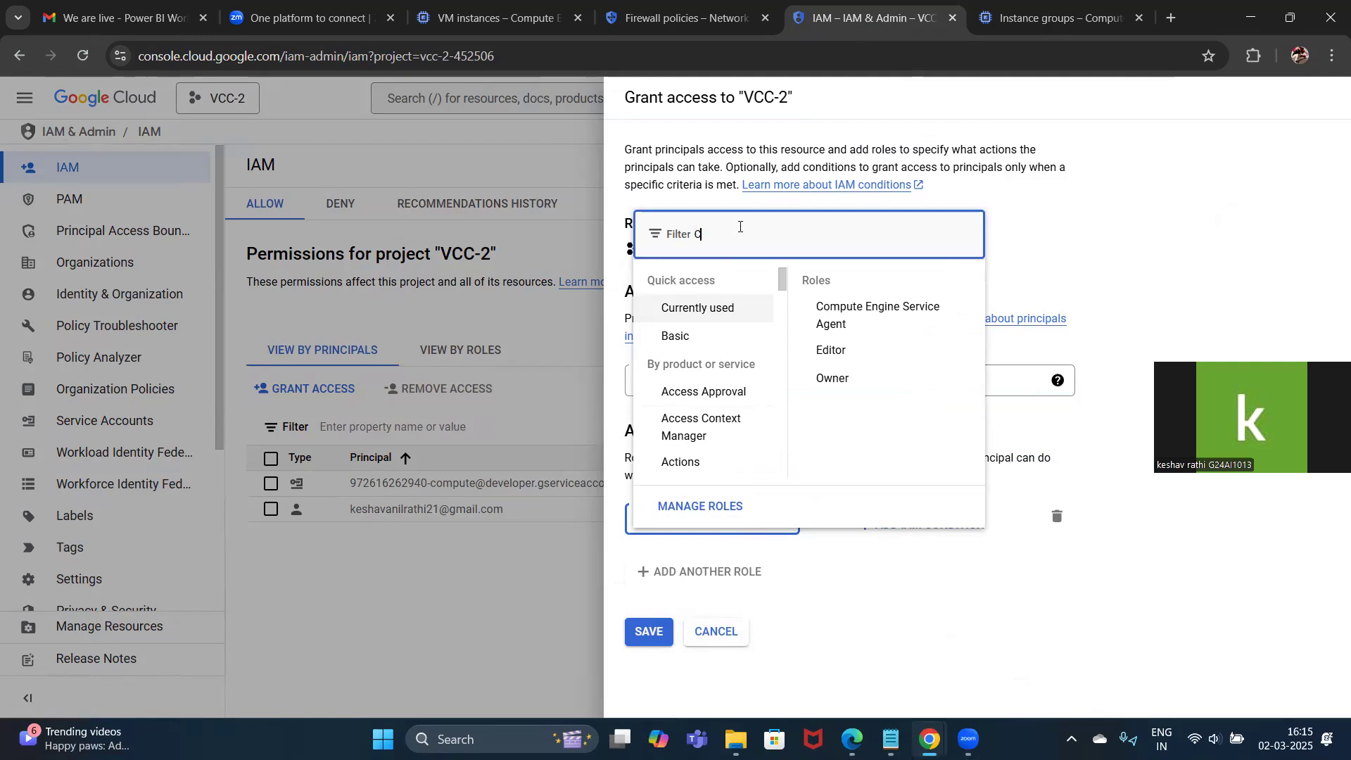
text(ompute)
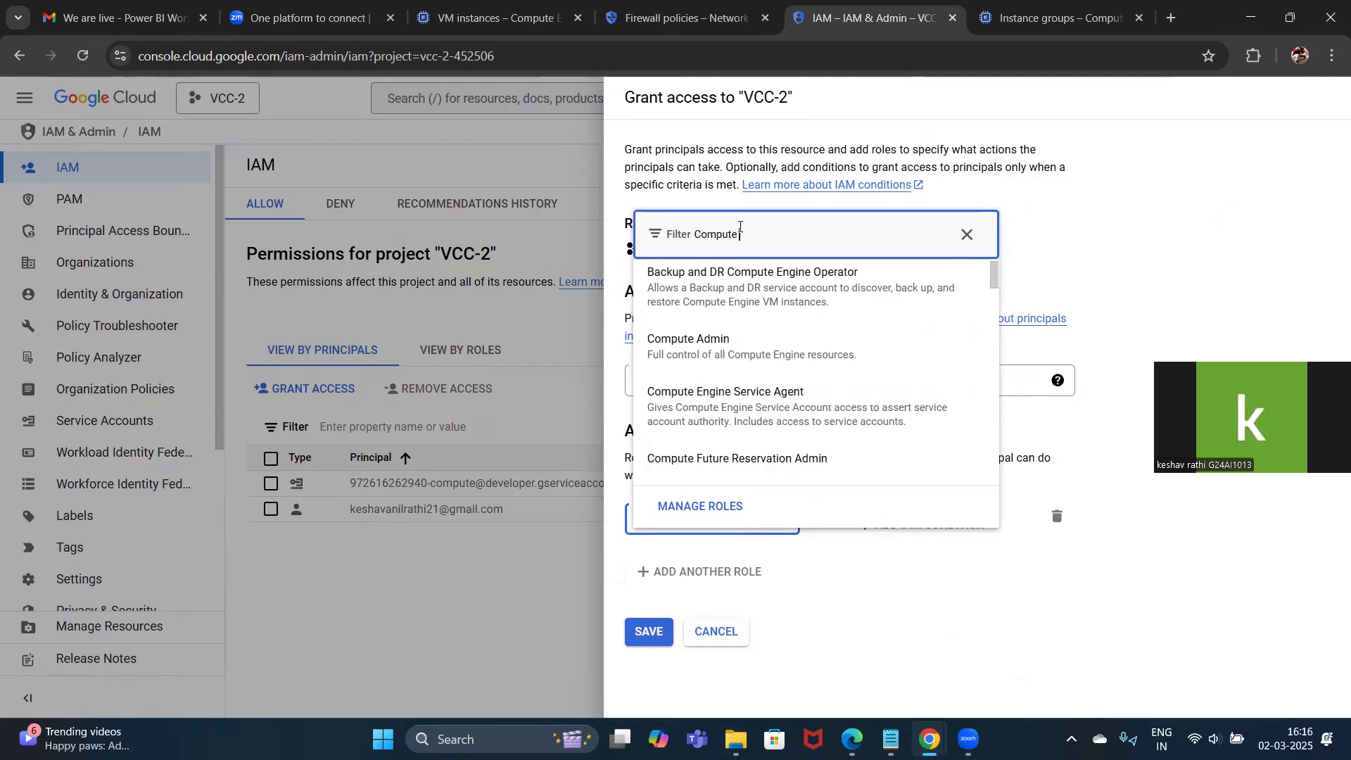
text( Viewe)
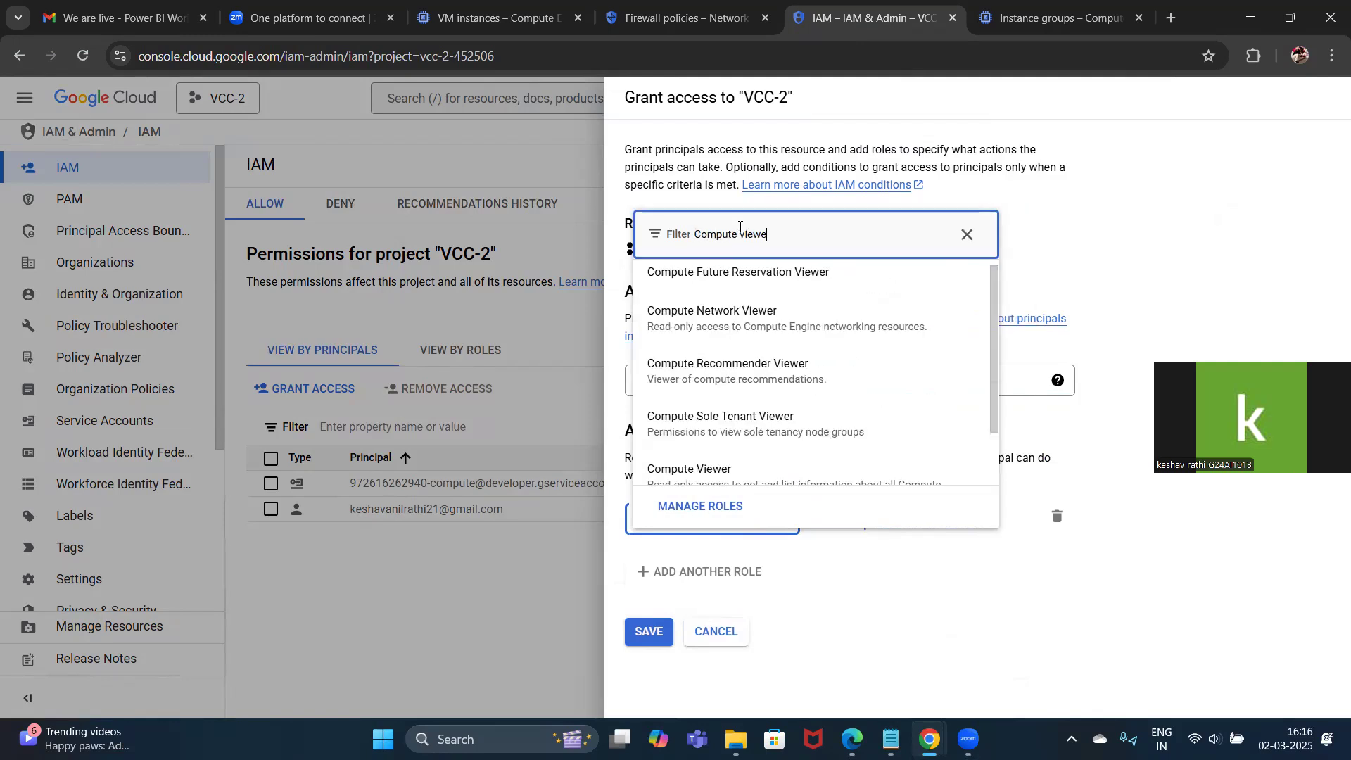
key(Down)
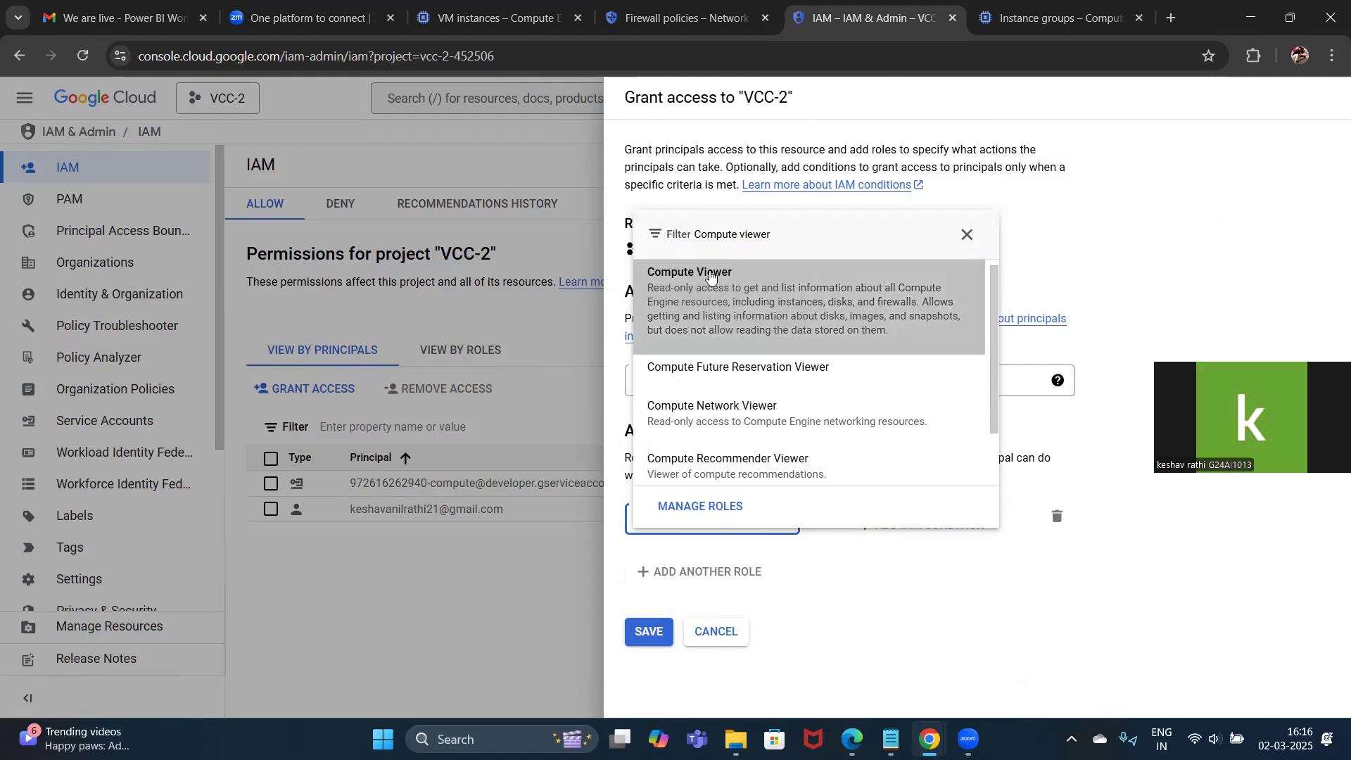
key(Return)
scroll(880, 301, down, 1)
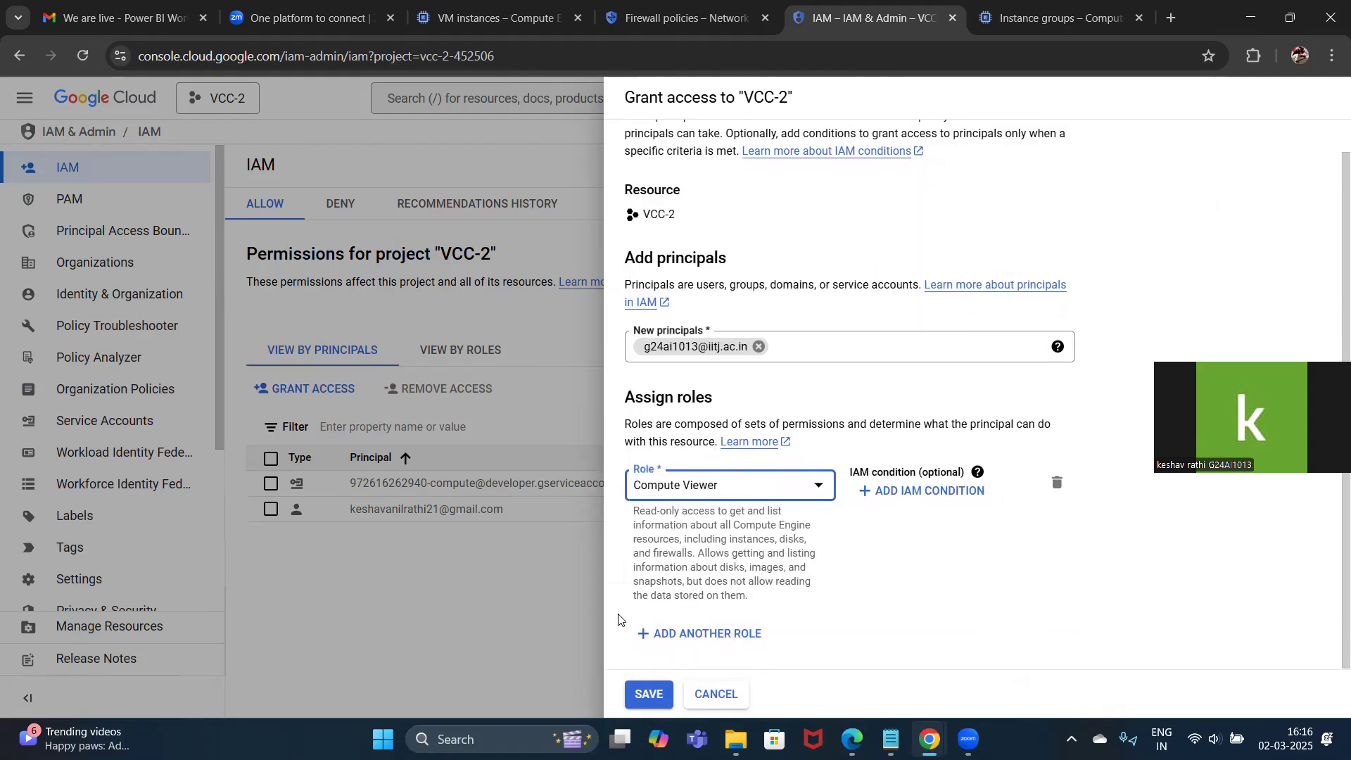
click(647, 695)
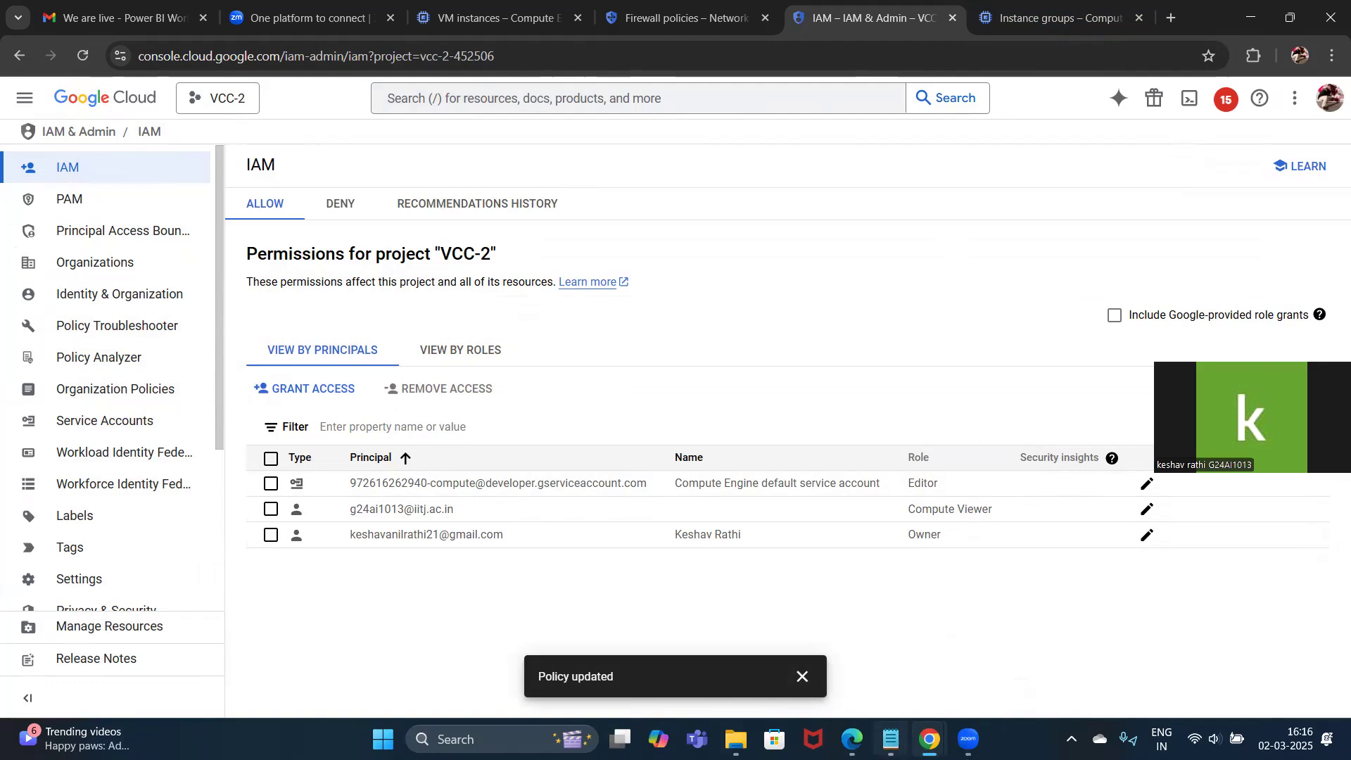
Review the auto scaling line of the Notepad outline, and switch to the project's Instance groups page.
click(891, 740)
drag(14, 221, 1159, 233)
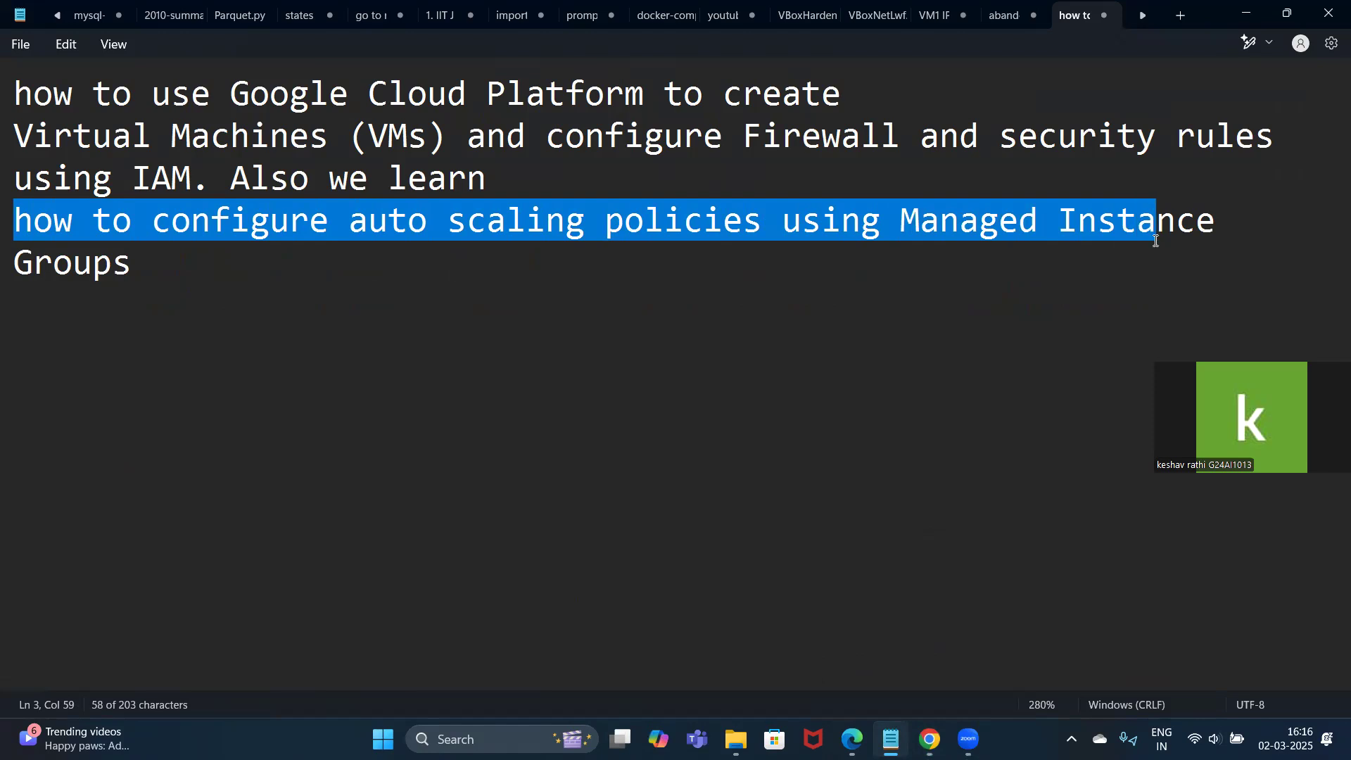
click(1246, 13)
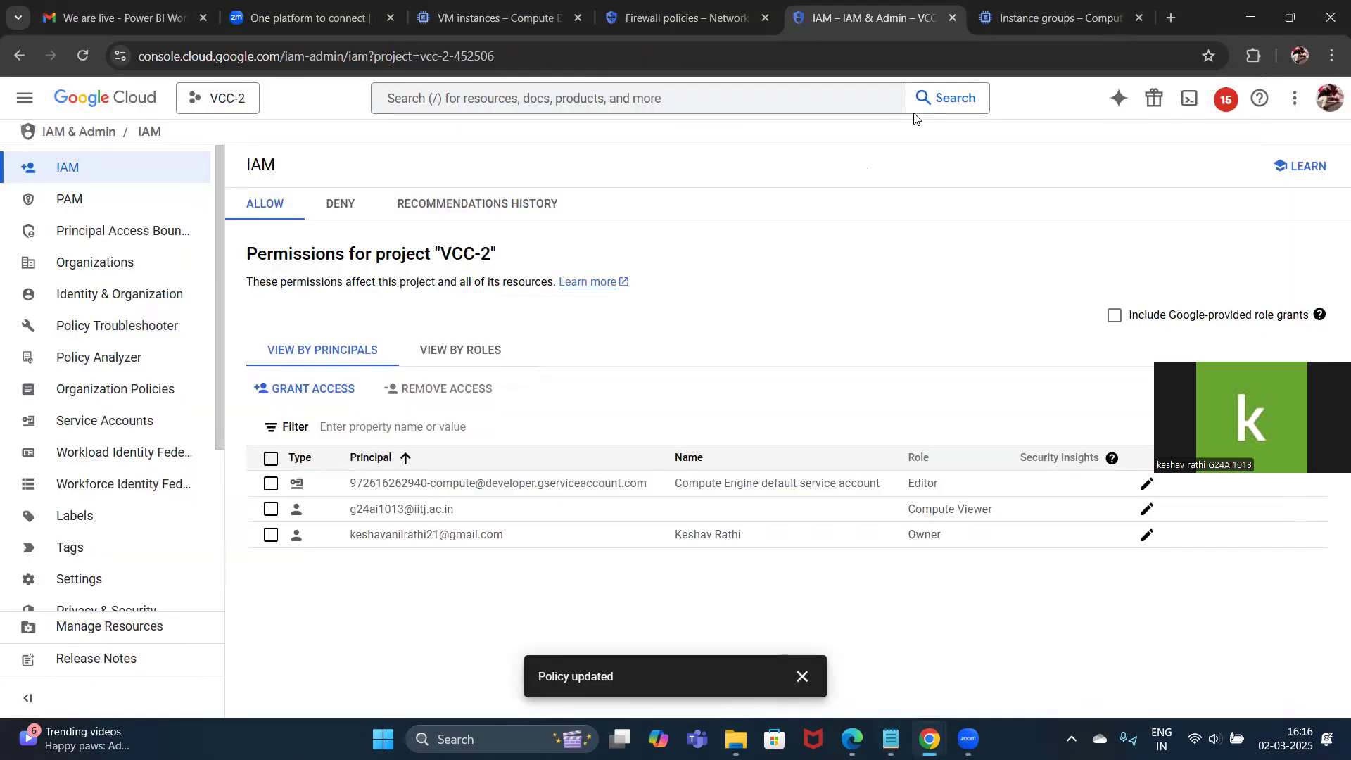
click(1008, 15)
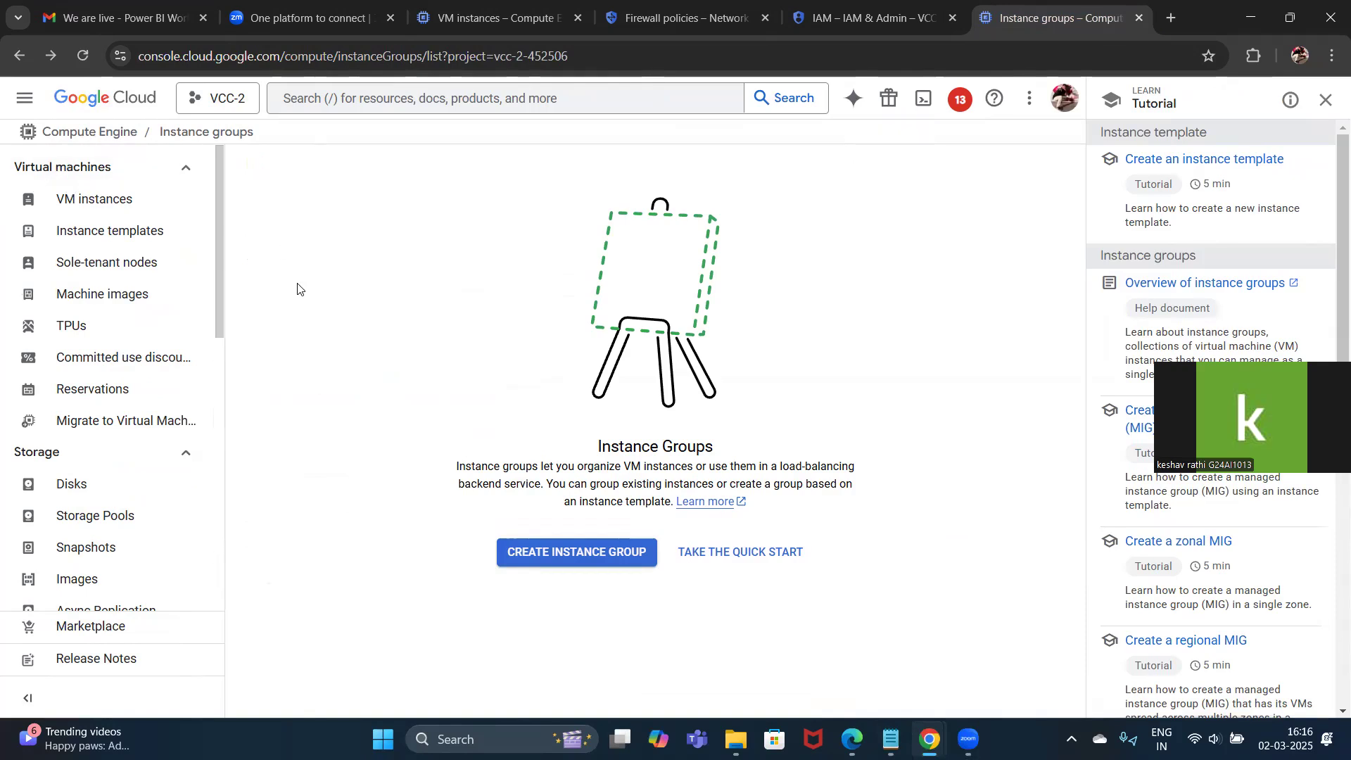
scroll(208, 405, down, 1)
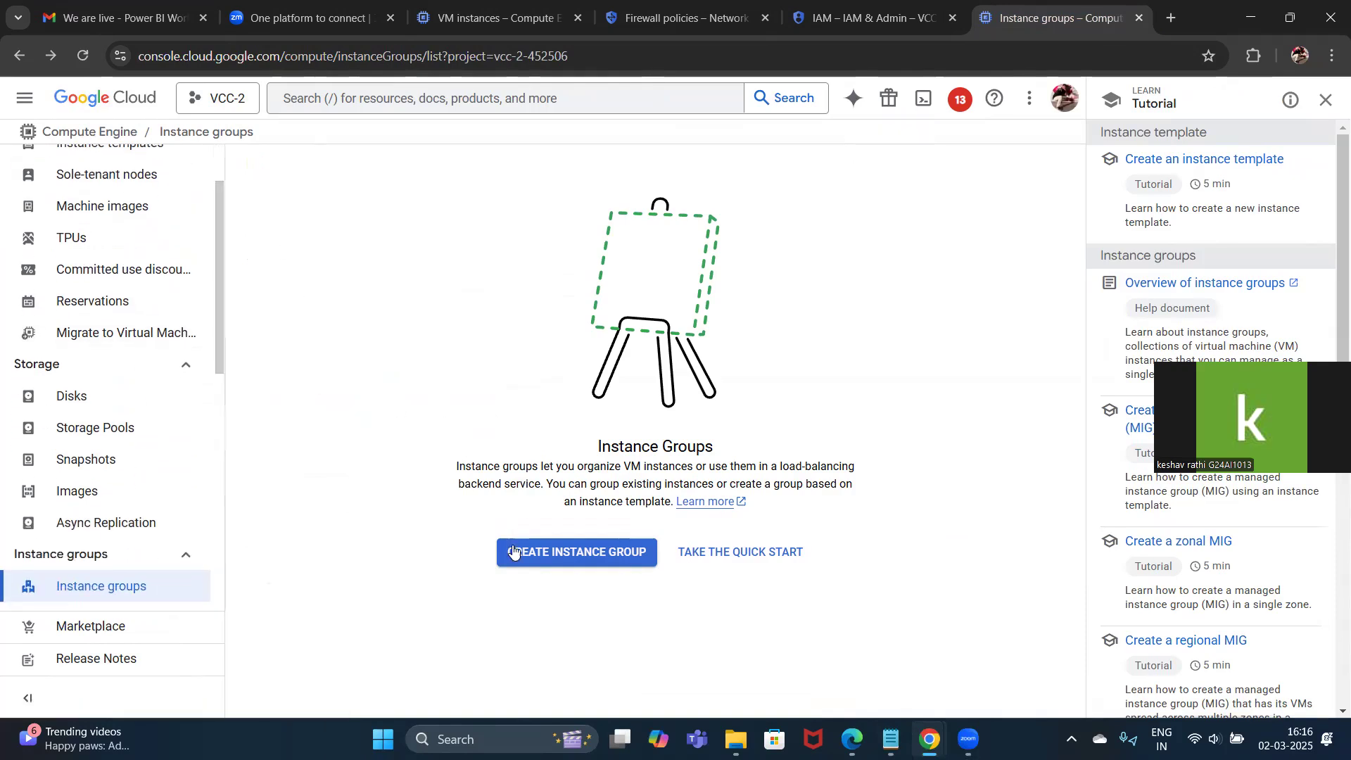
Start creating a new stateless managed instance group and name it vcc-2.
click(538, 559)
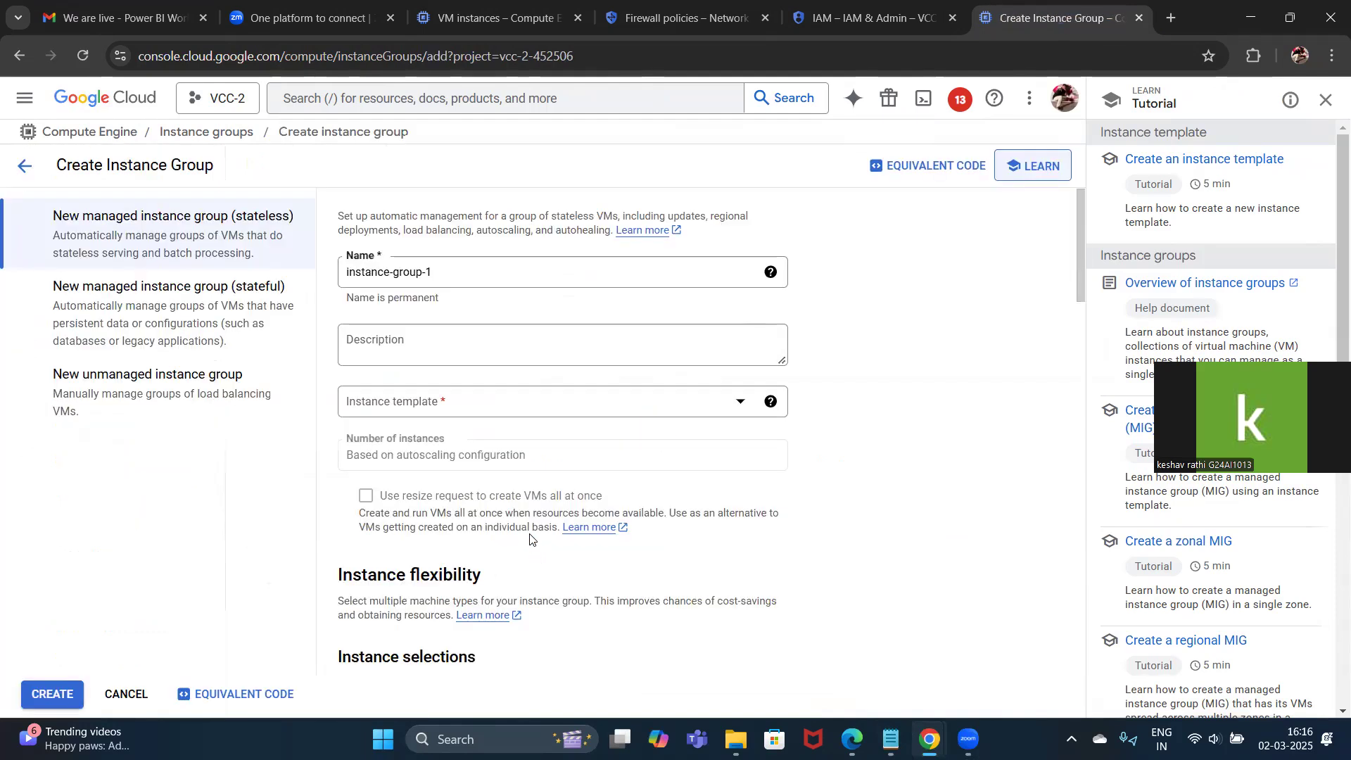
click(491, 273)
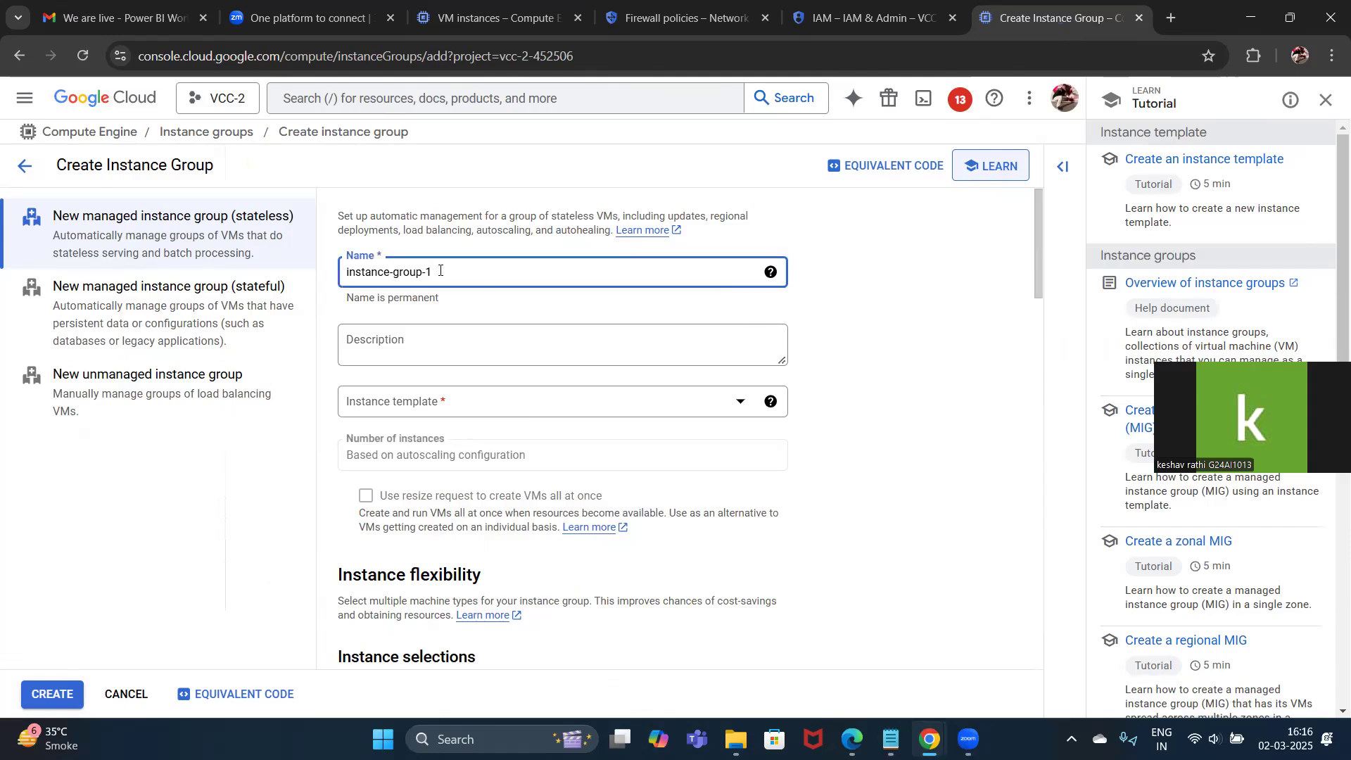
drag(432, 272, 341, 278)
text(vcc-2)
click(945, 266)
click(397, 405)
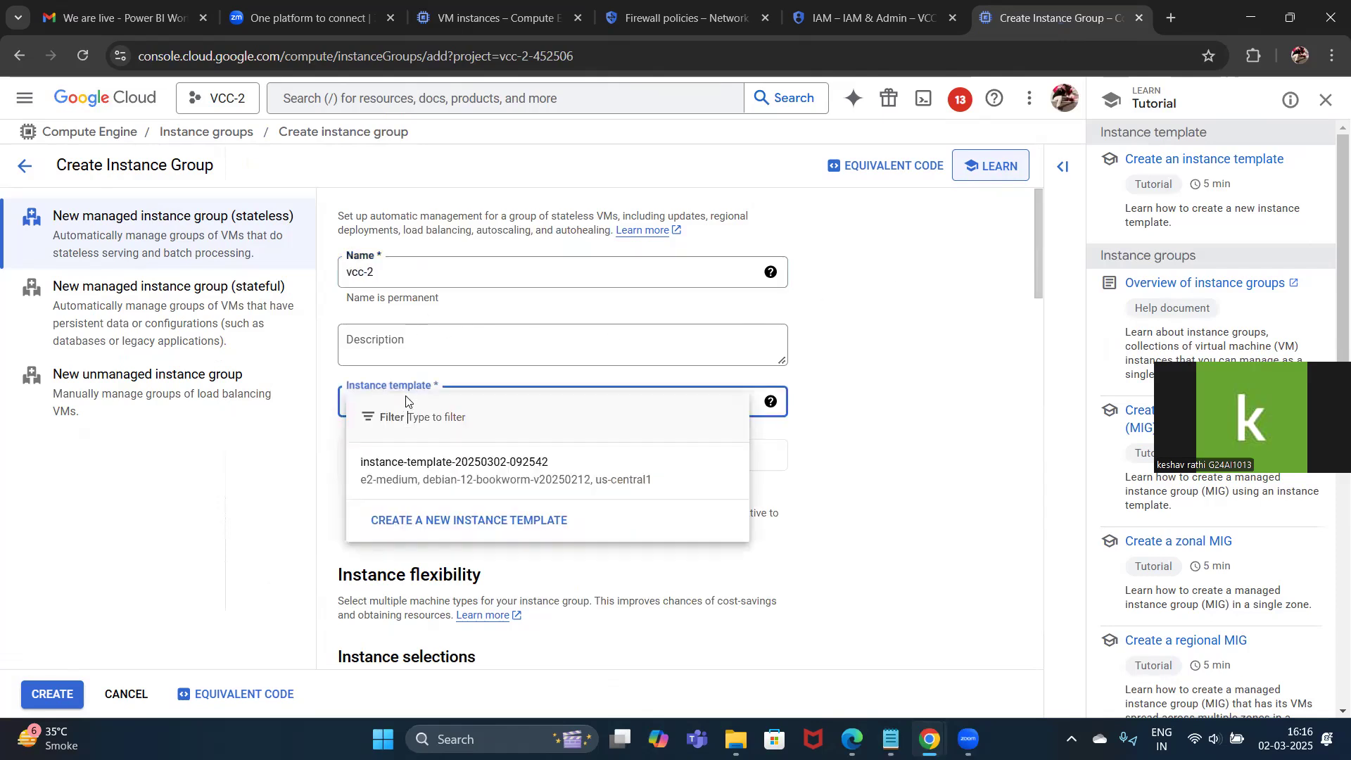
click(459, 482)
scroll(838, 377, down, 1)
scroll(838, 377, down, 1)
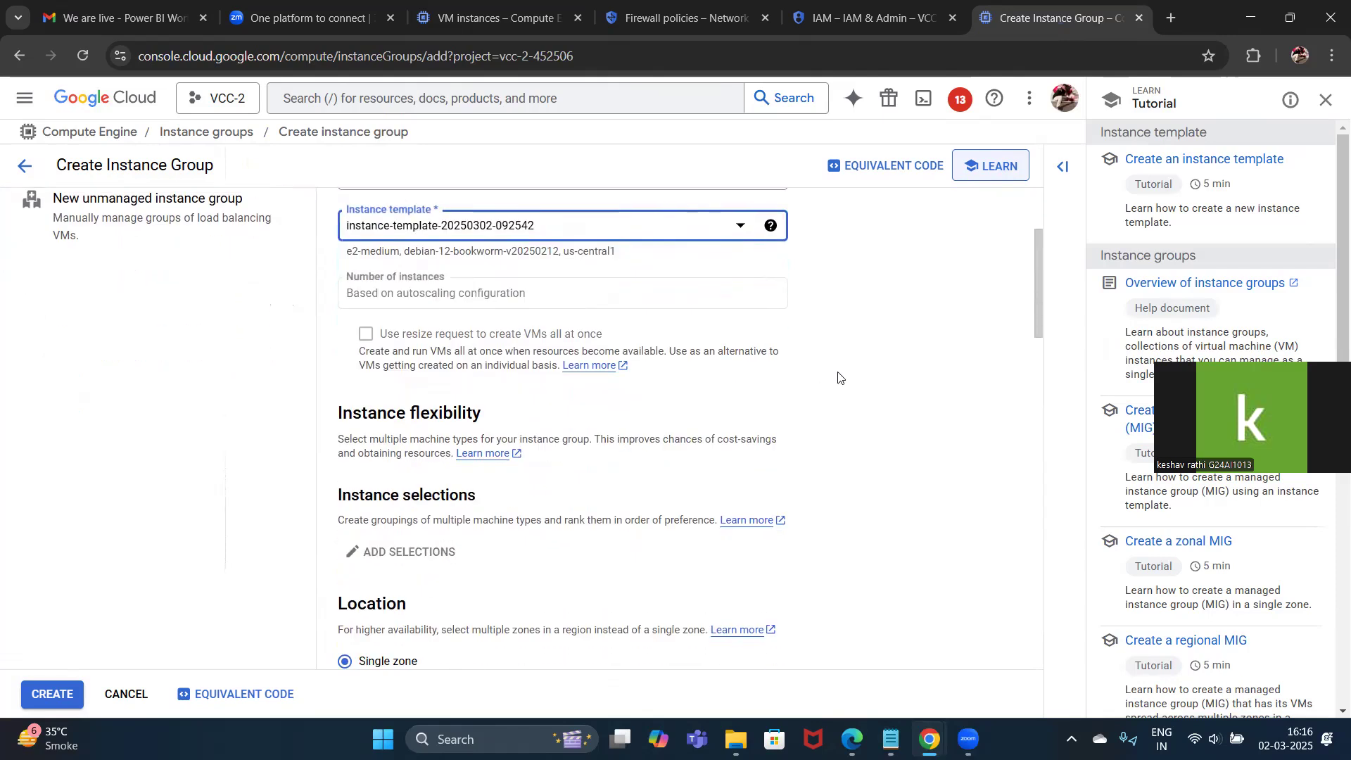
click(742, 226)
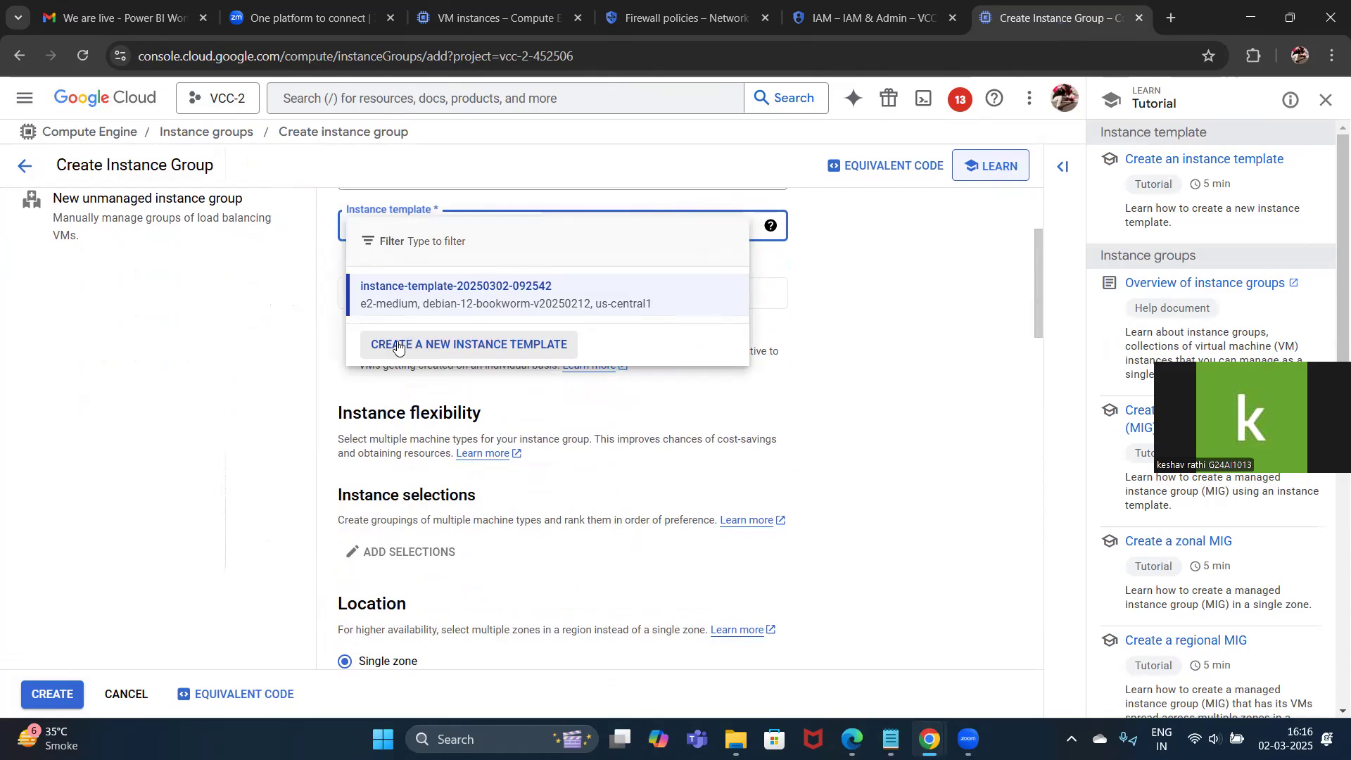
click(867, 313)
scroll(810, 333, up, 1)
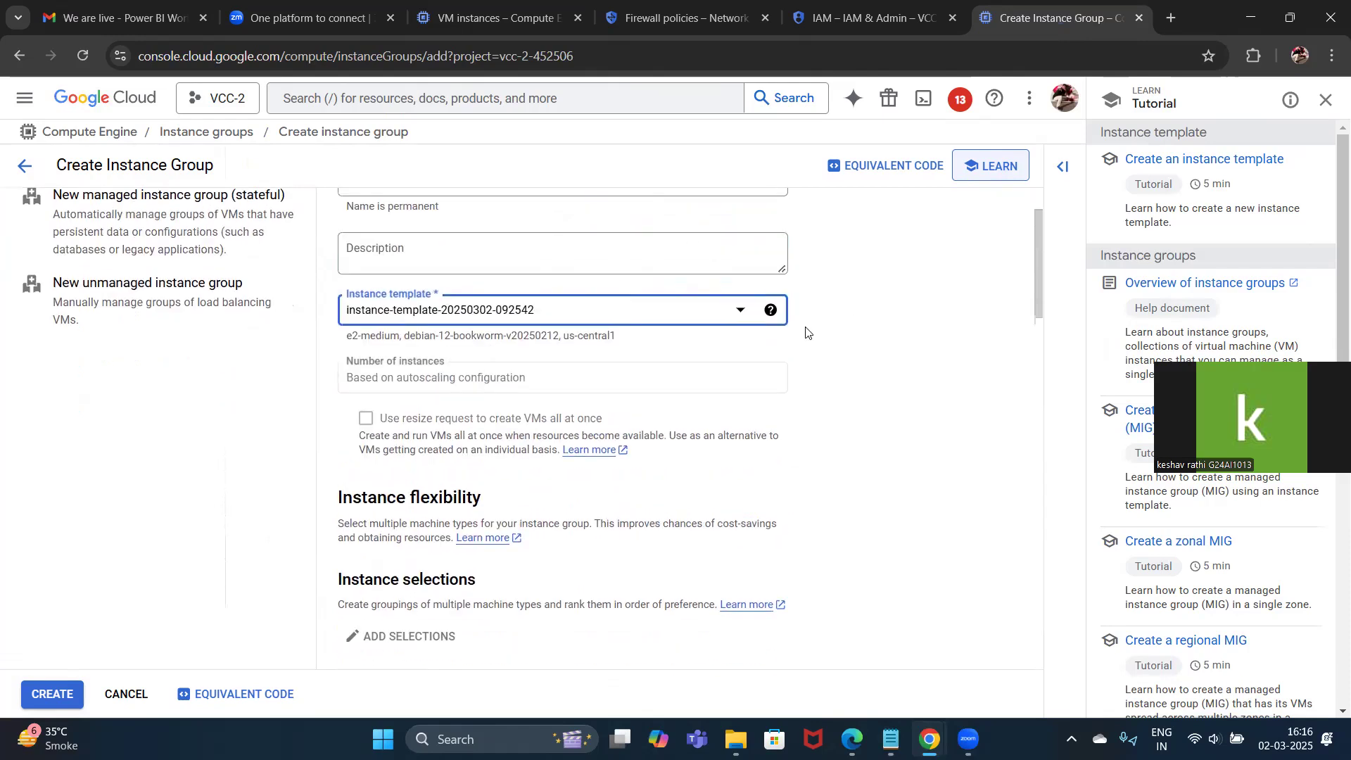
Try the multiple zones location option, and return the group to a single zone.
scroll(551, 359, down, 4)
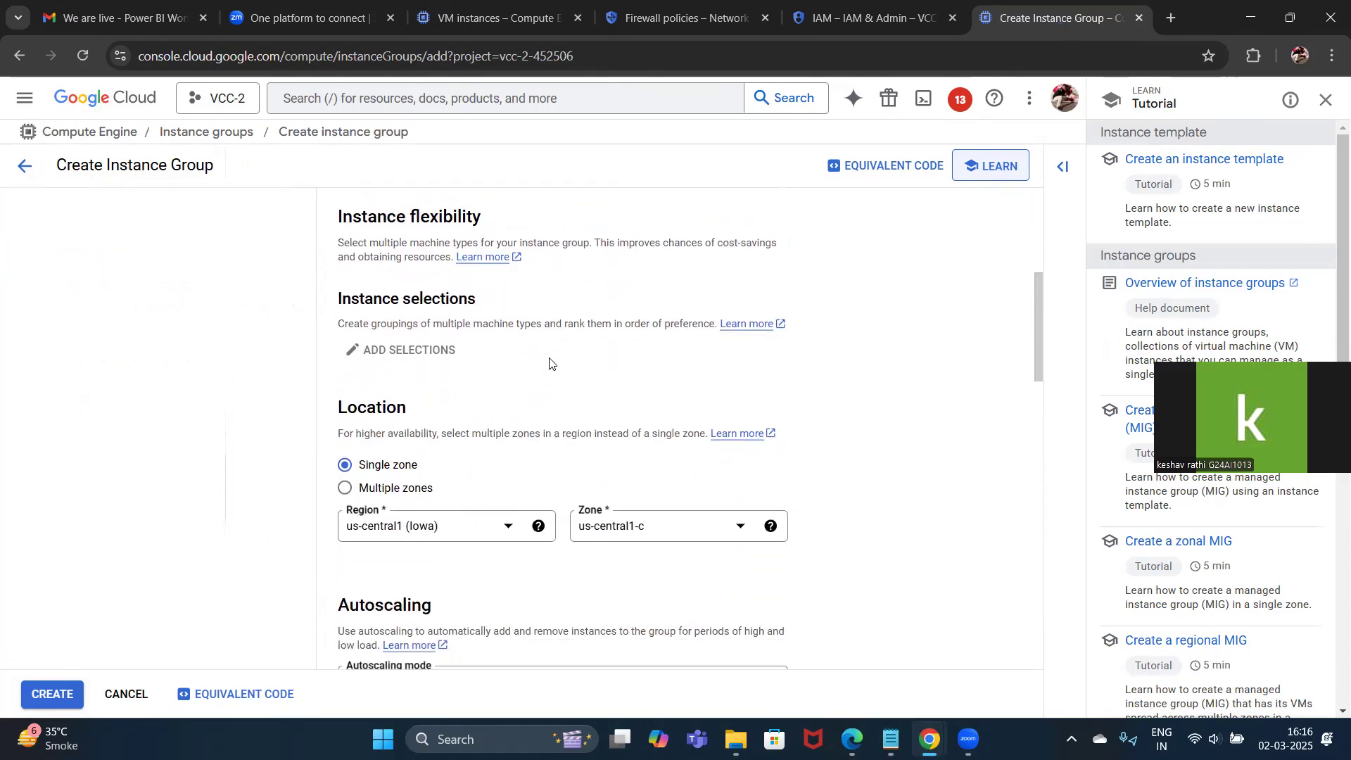
scroll(551, 363, down, 1)
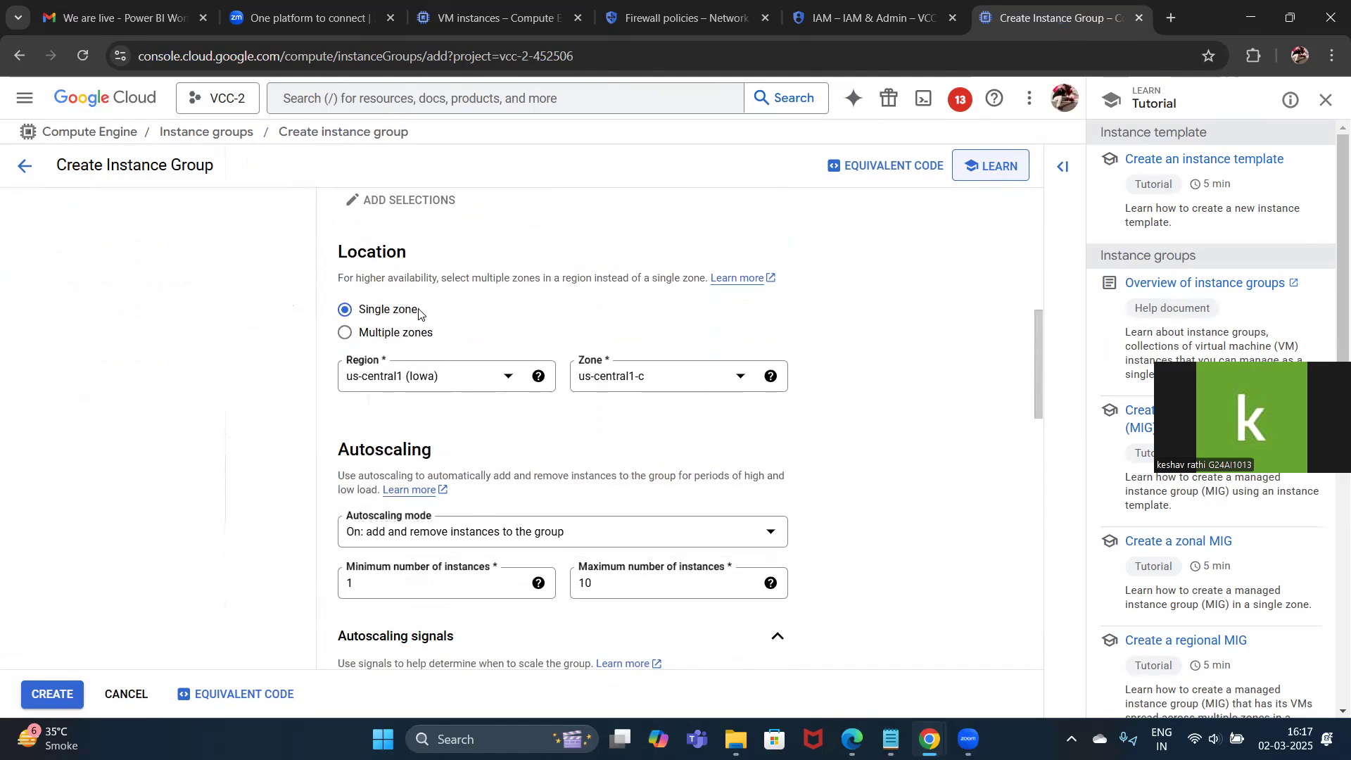
scroll(504, 387, down, 1)
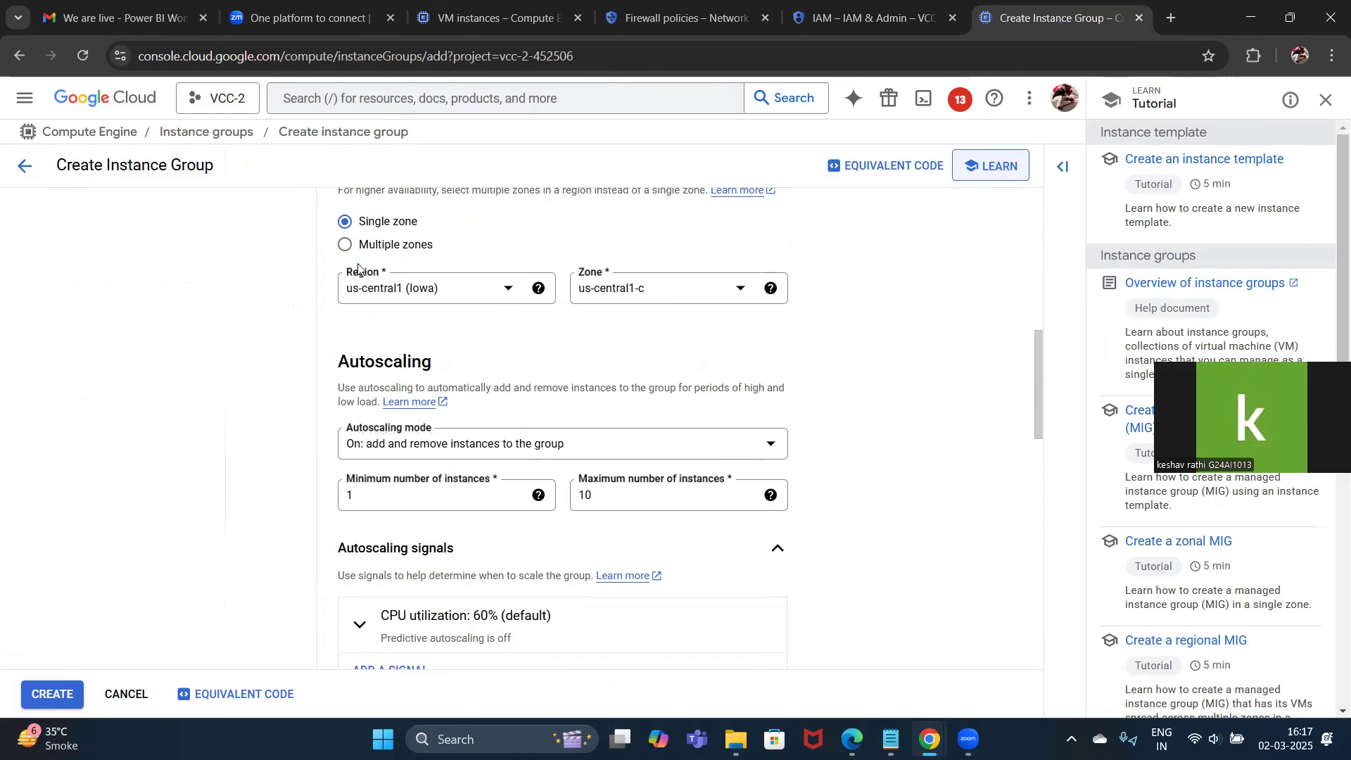
scroll(349, 248, up, 1)
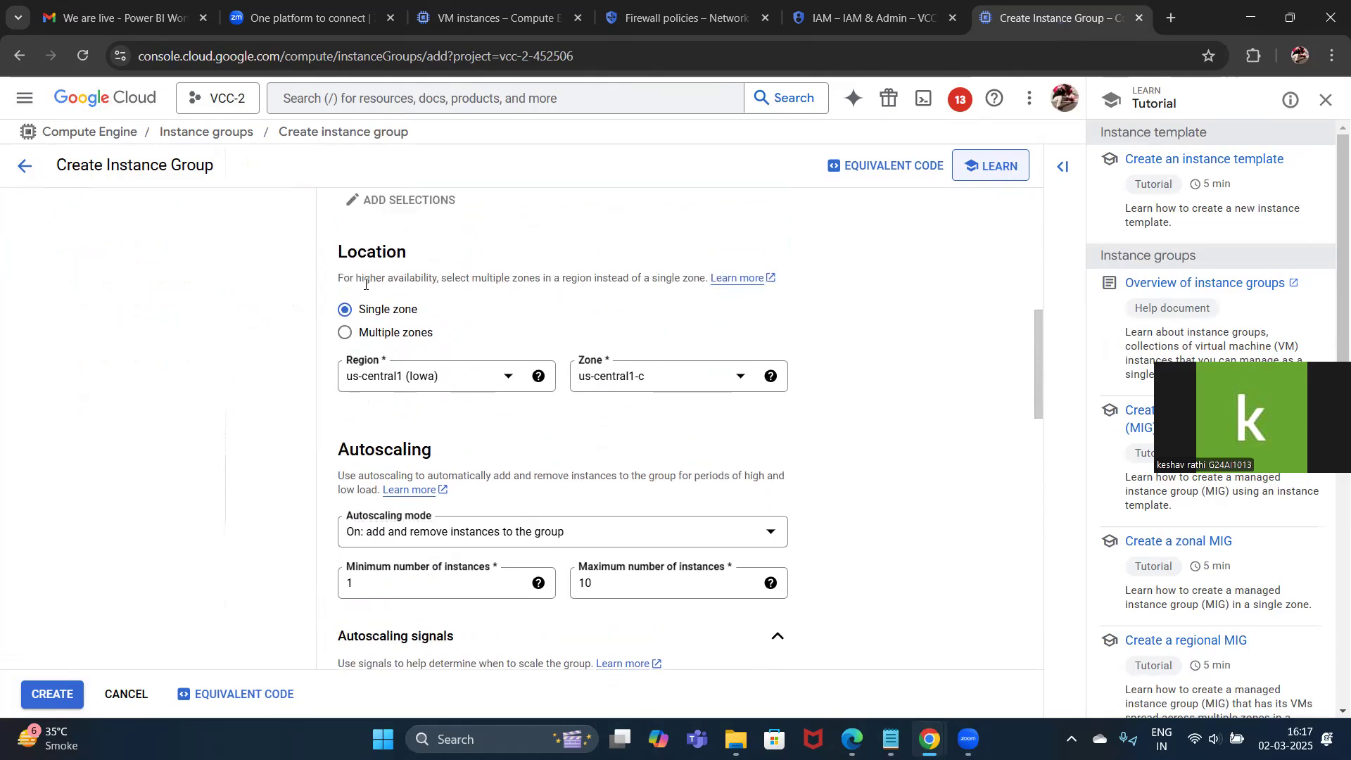
click(346, 333)
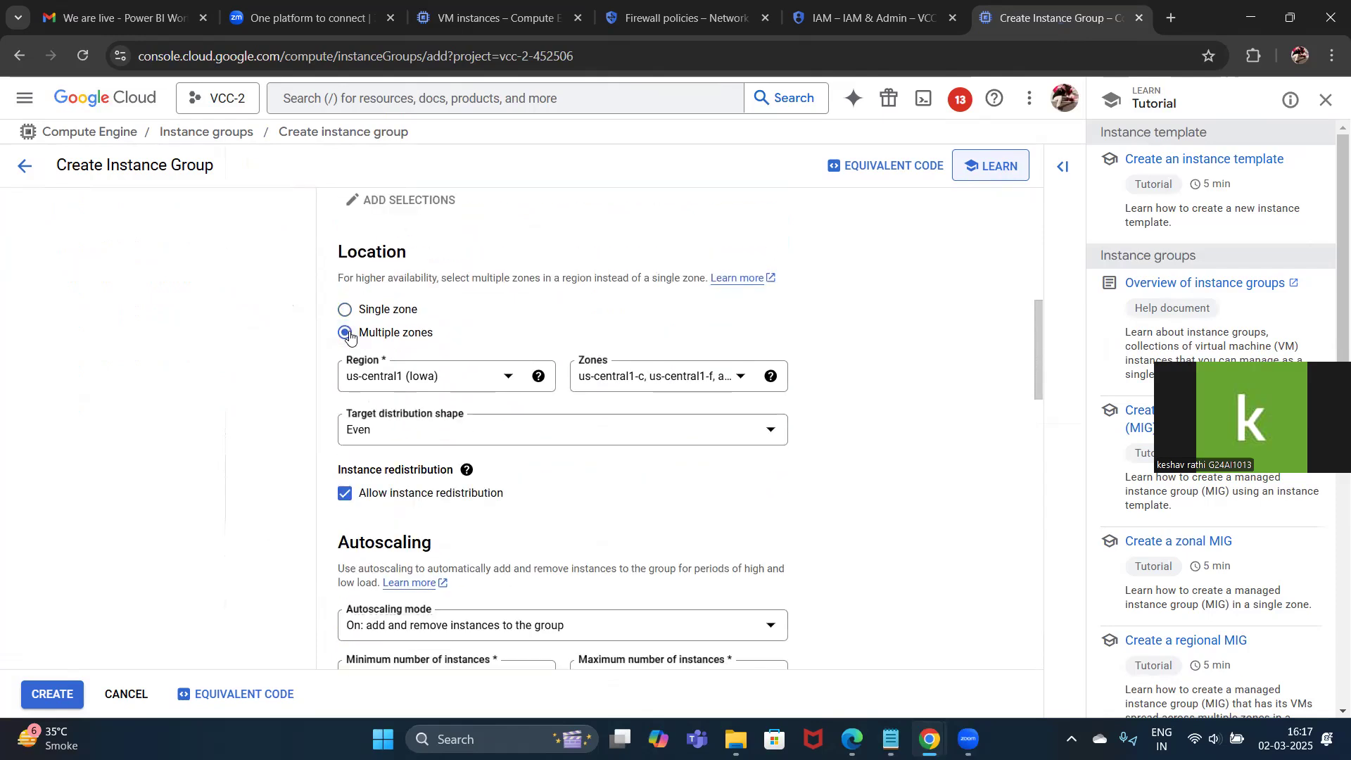
click(361, 317)
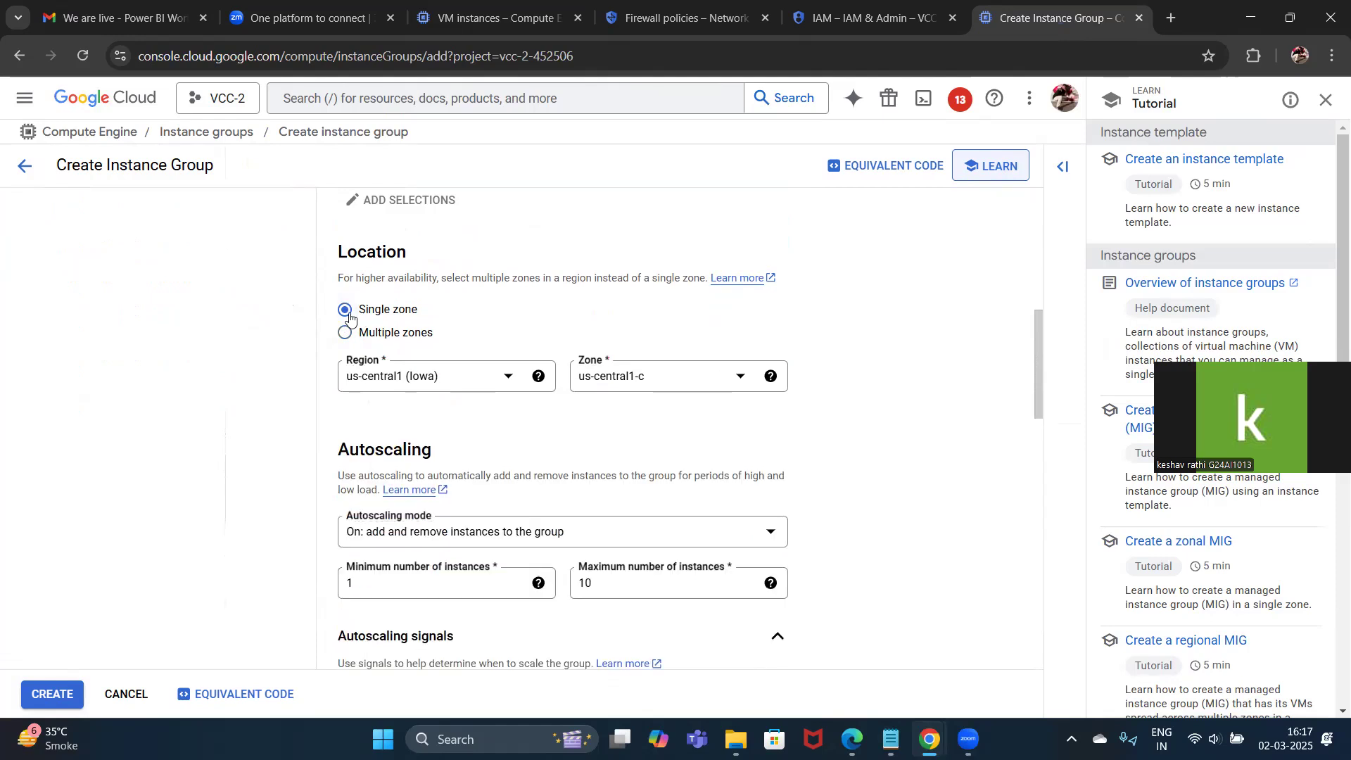
Review the autoscaling mode options, and set the maximum number of instances to 4.
scroll(519, 411, down, 1)
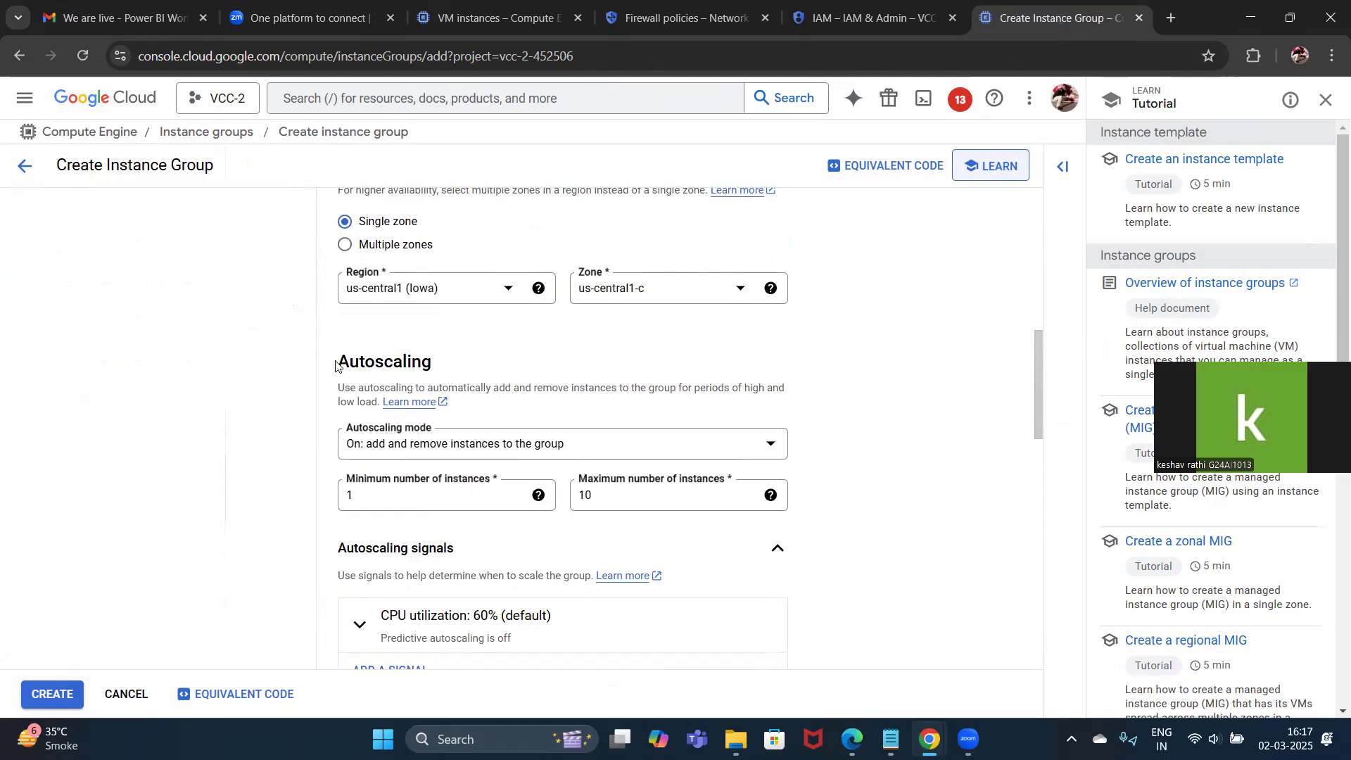
drag(336, 364, 439, 362)
click(484, 445)
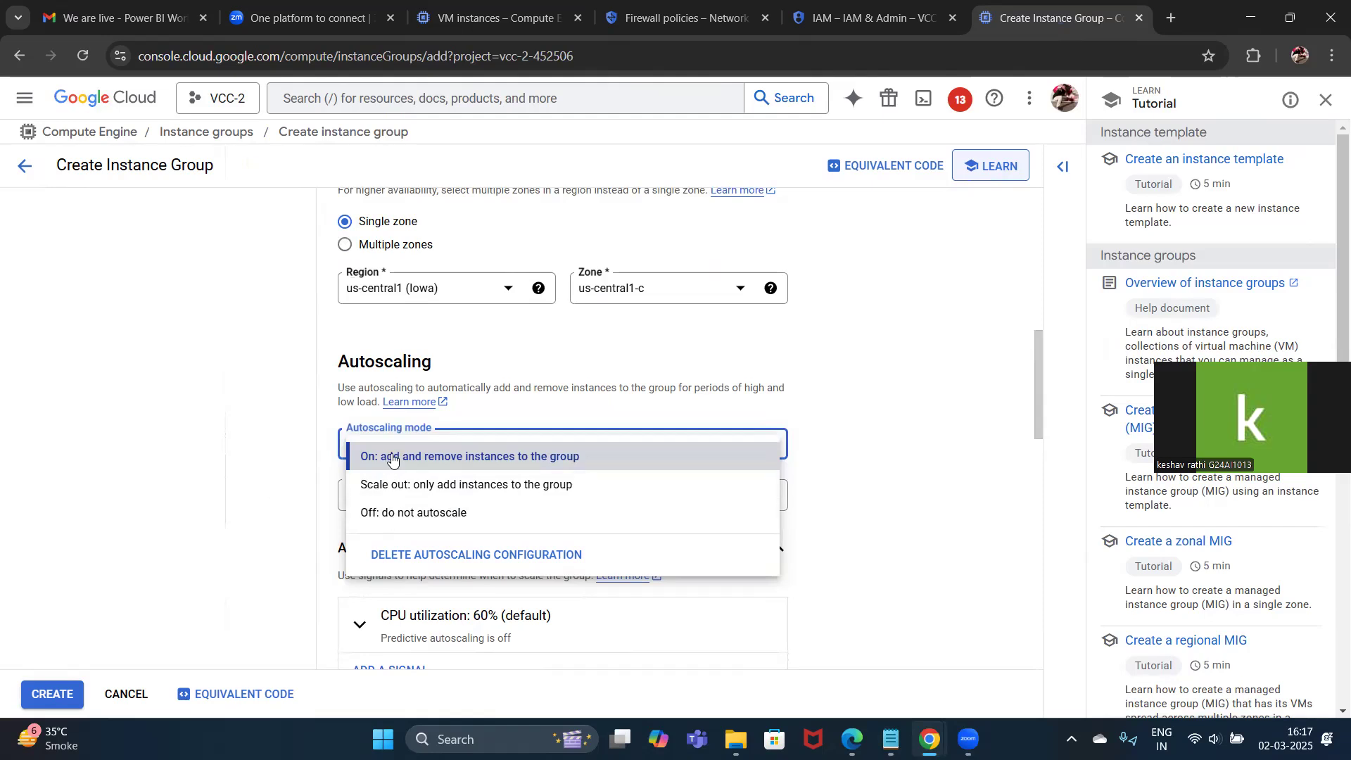
click(860, 359)
scroll(670, 400, down, 1)
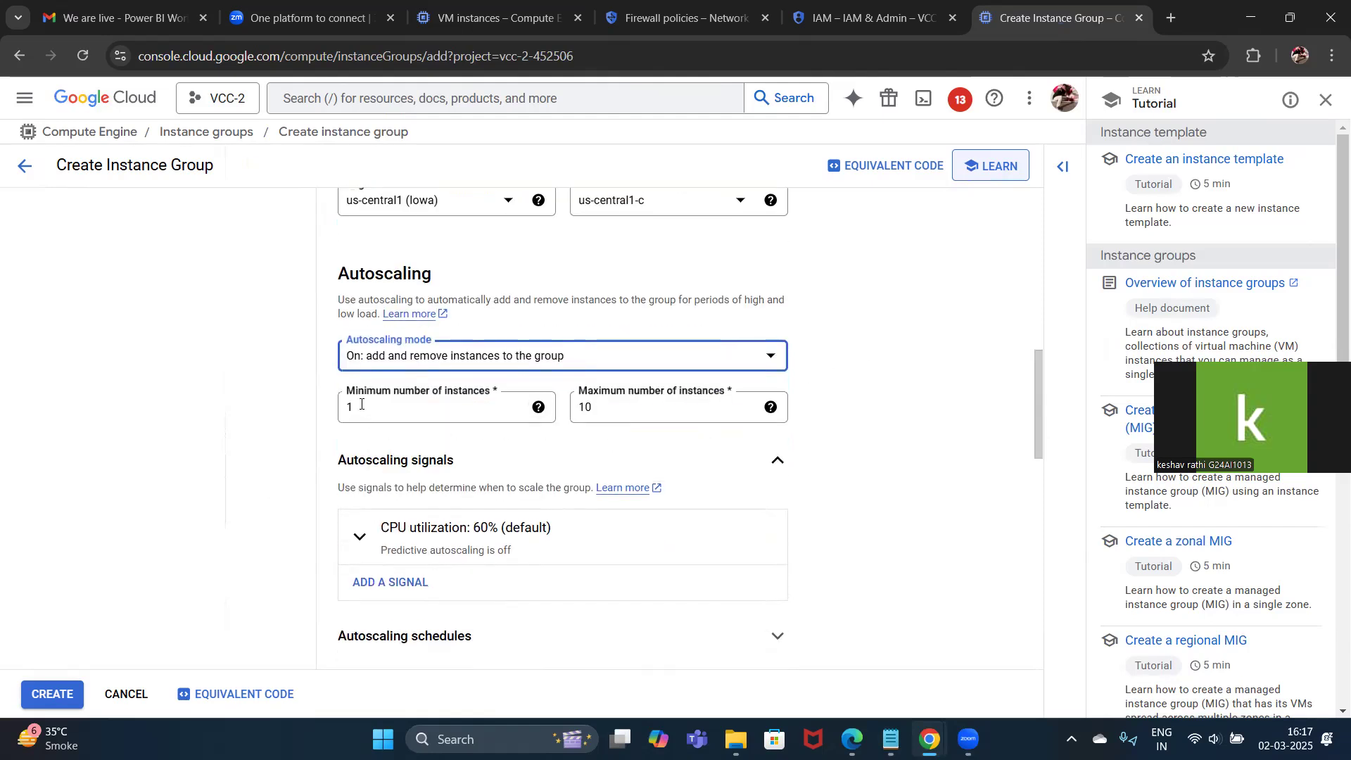
click(617, 407)
key(BackSpace)
key(BackSpace)
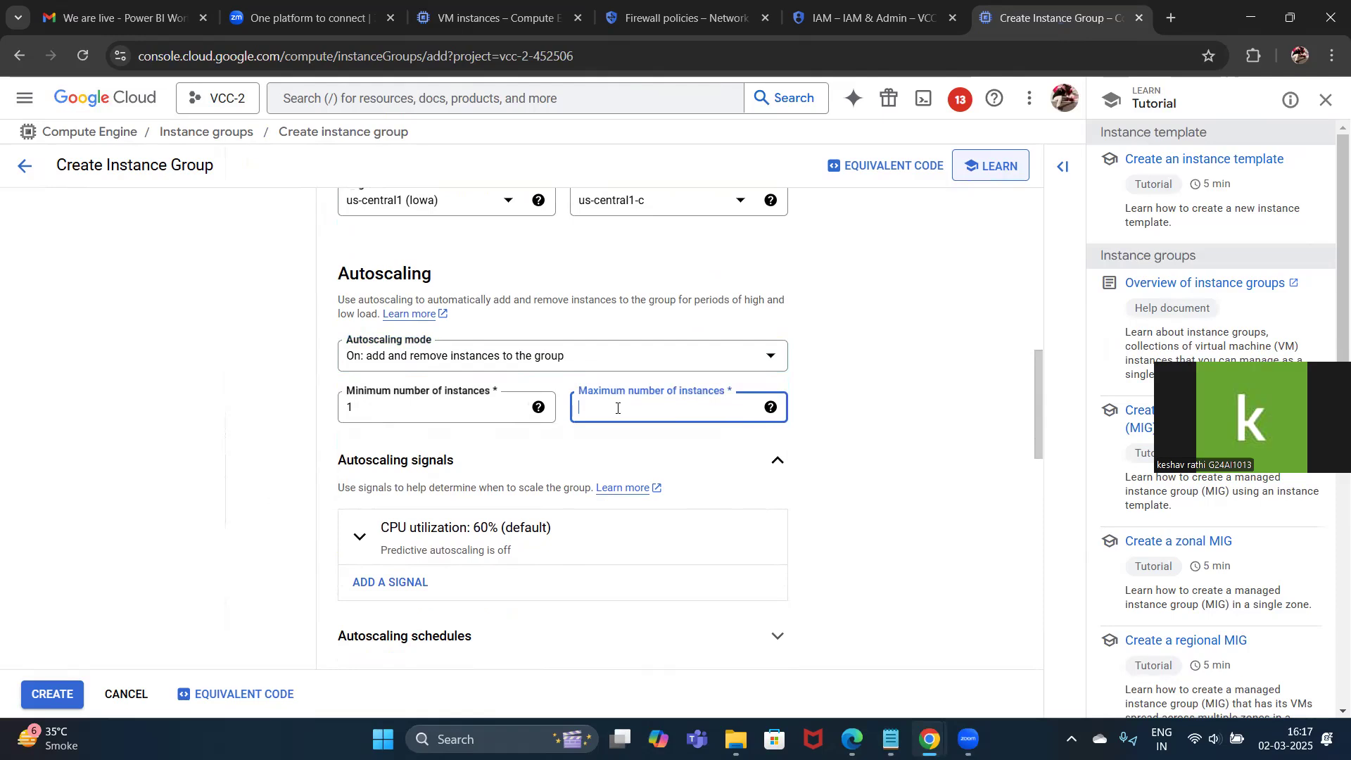
click(939, 391)
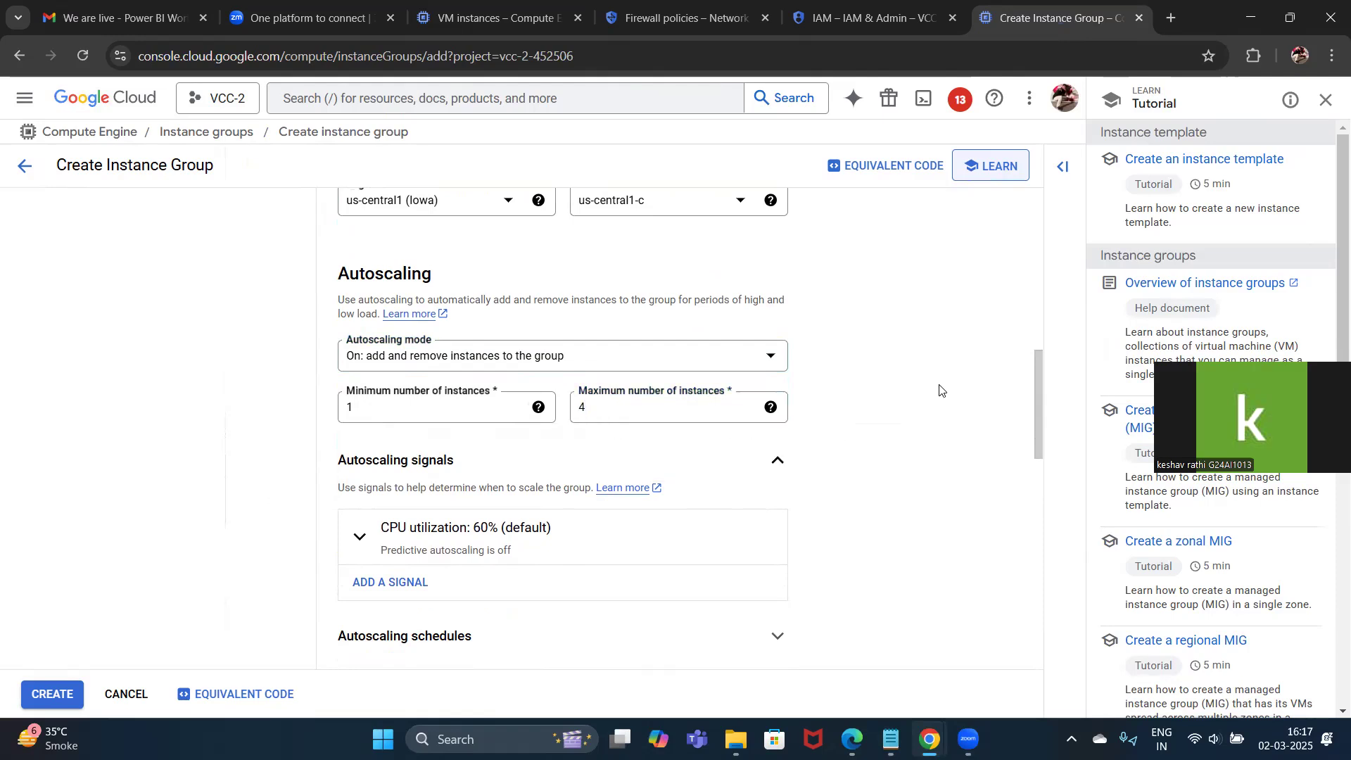
Review the autoscaling signals, instance lifecycle and port mapping settings, and create the instance group.
scroll(941, 391, down, 1)
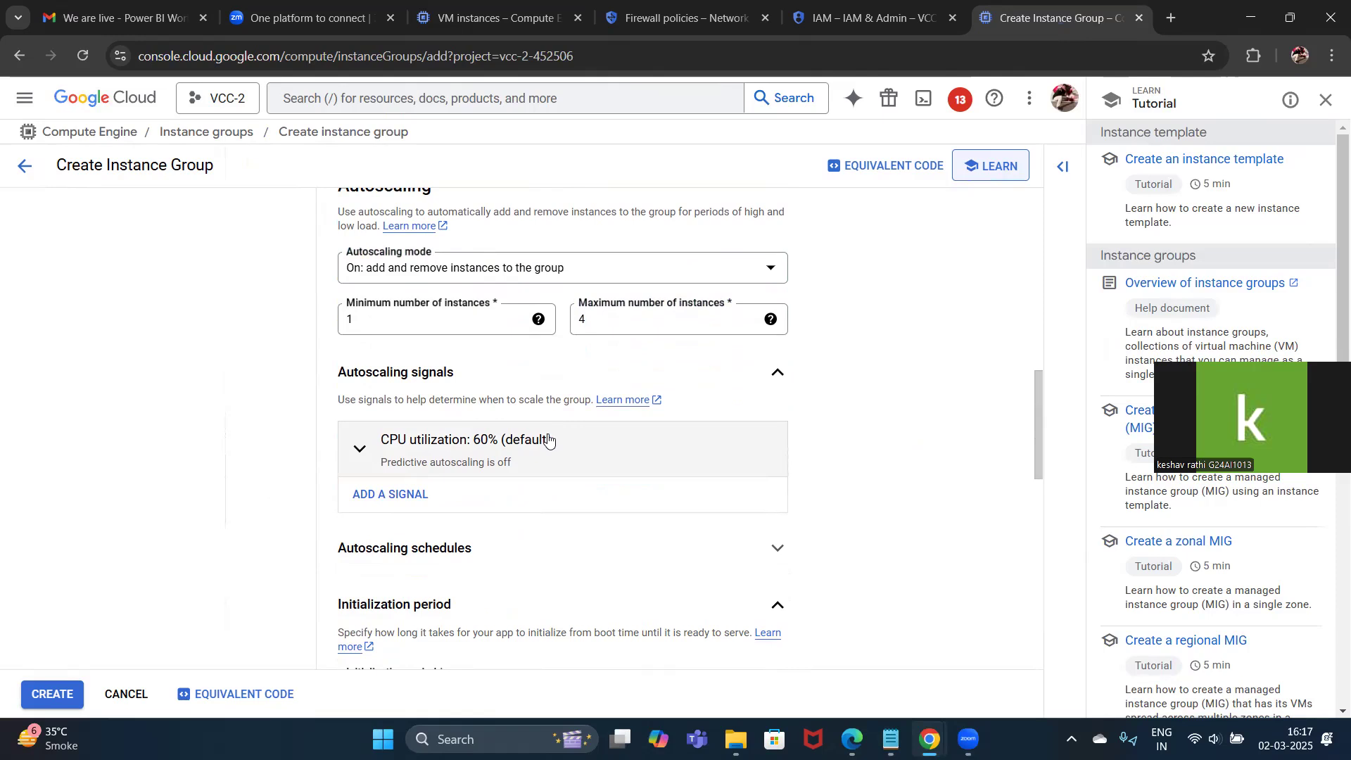
scroll(664, 452, down, 3)
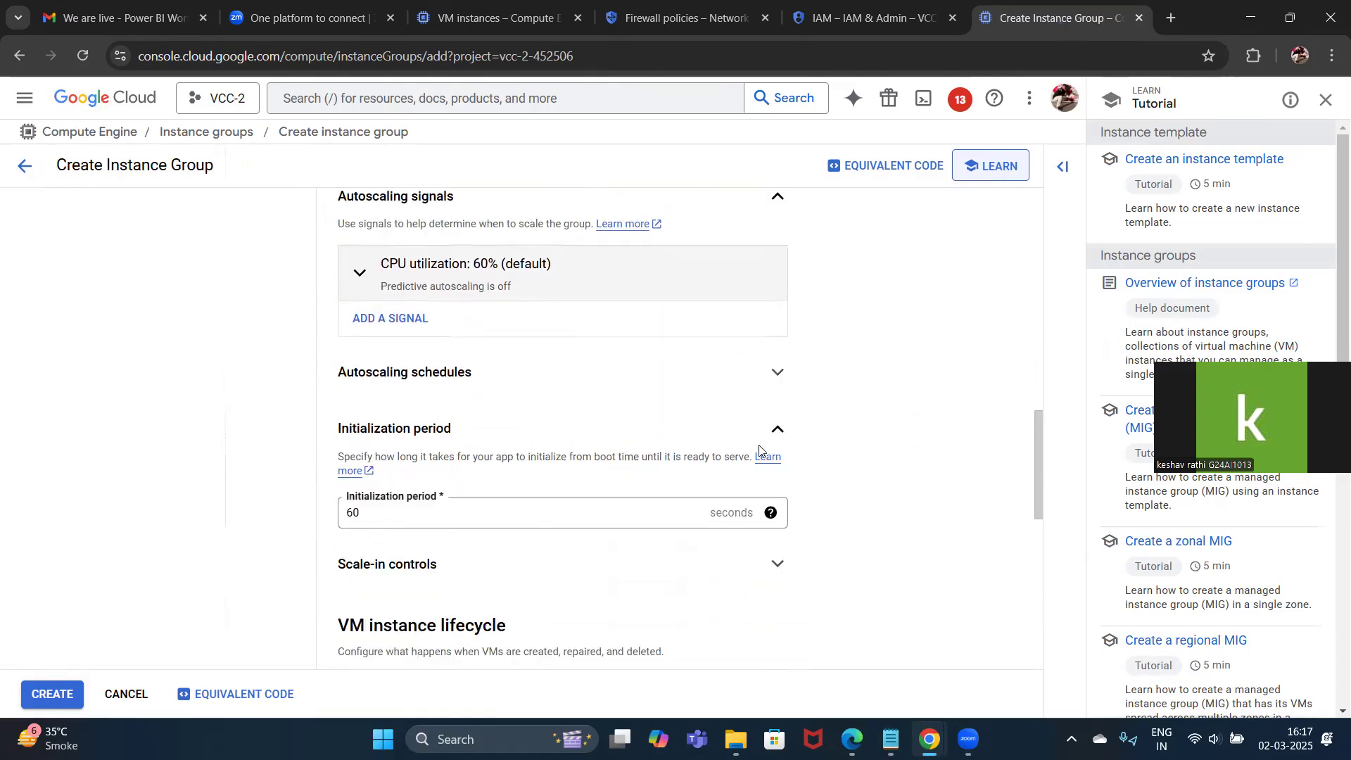
scroll(642, 426, down, 1)
scroll(641, 426, down, 5)
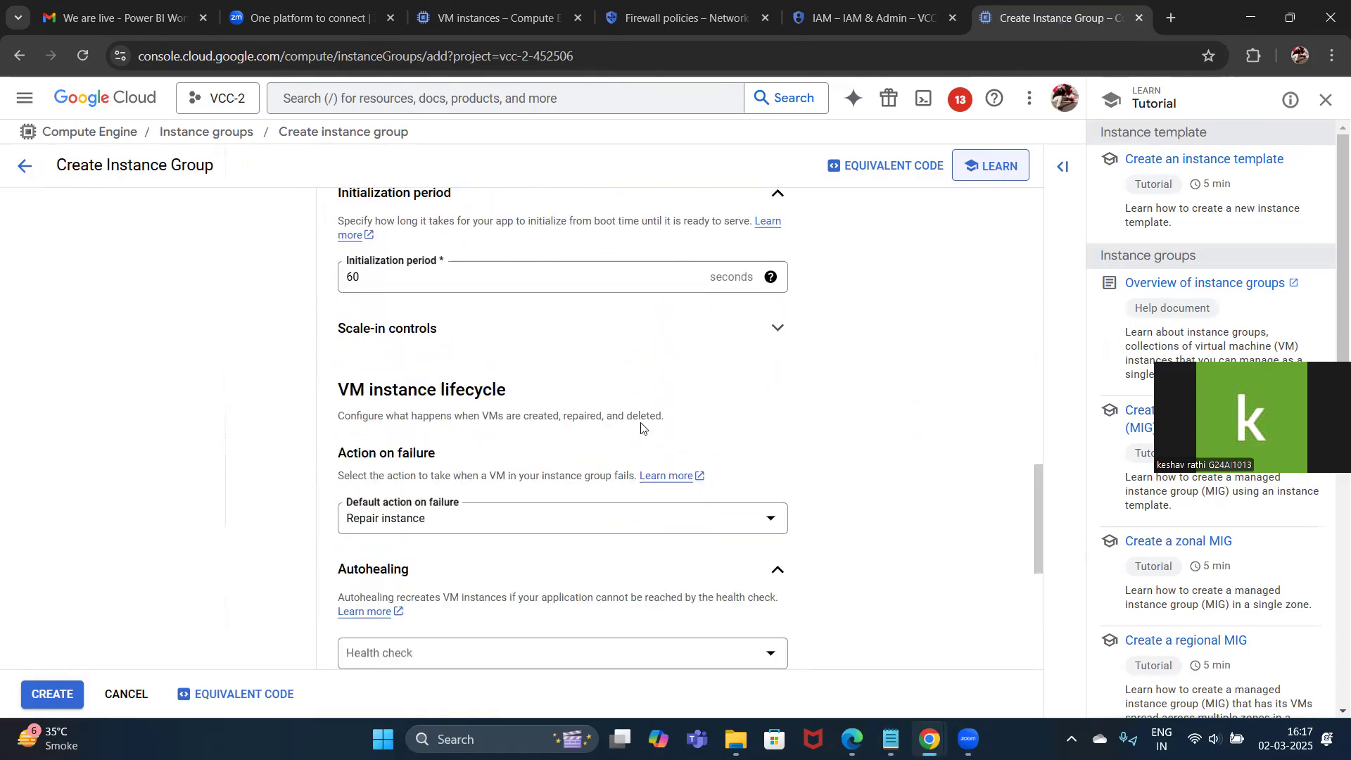
scroll(642, 426, down, 2)
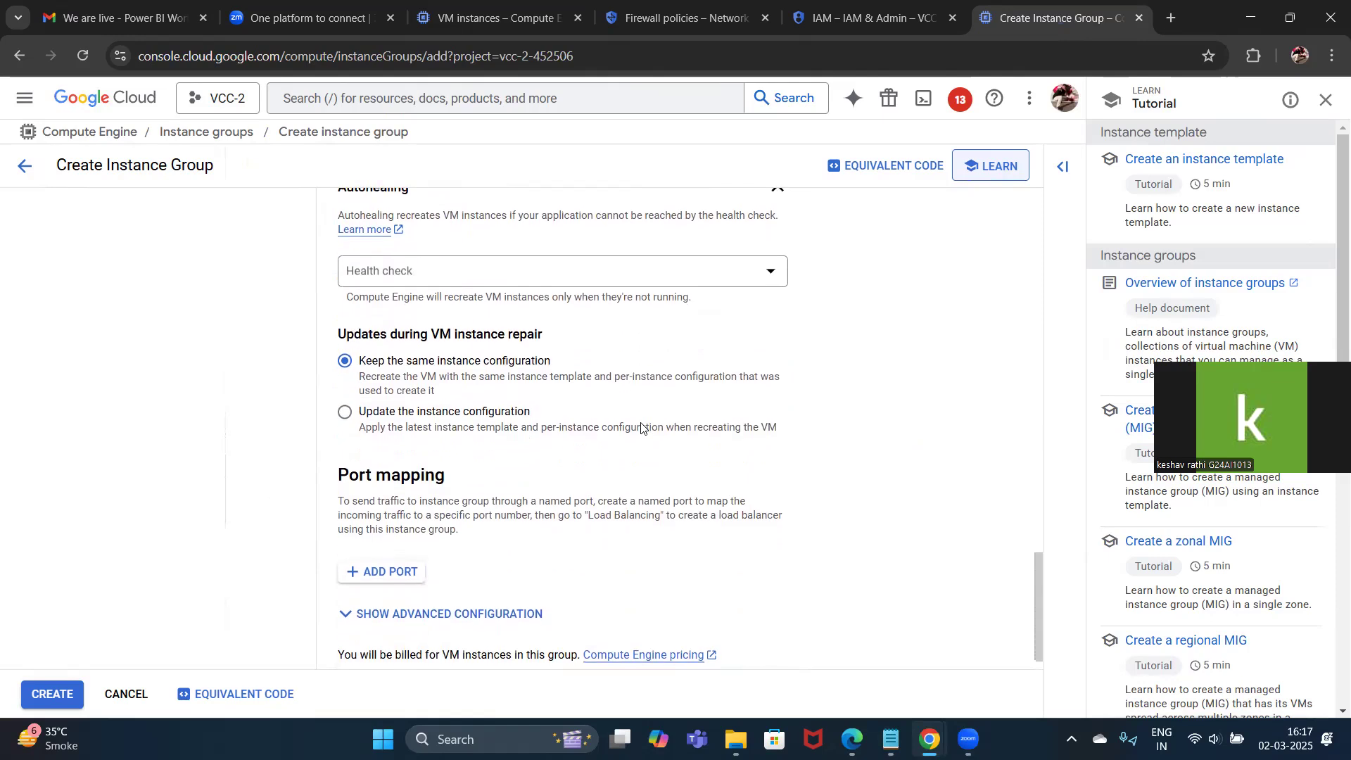
scroll(641, 425, up, 15)
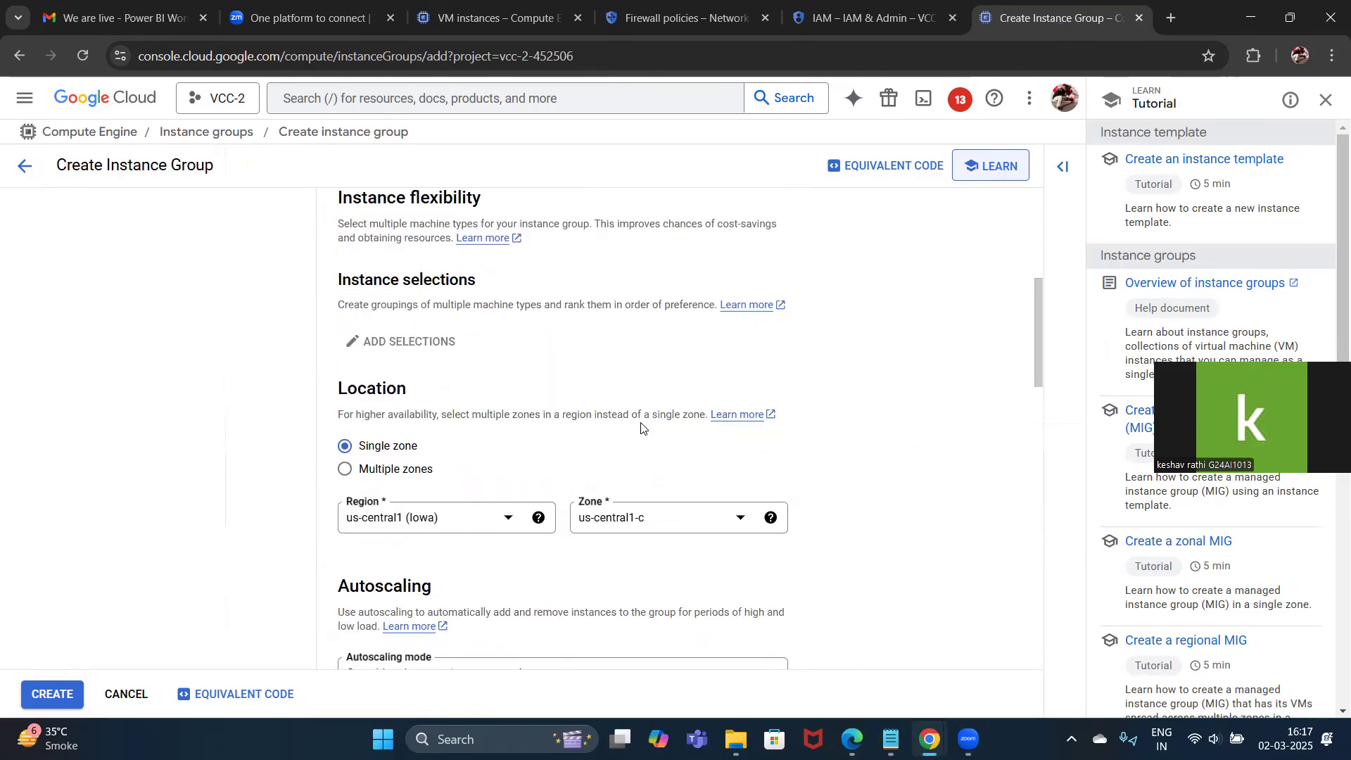
click(51, 693)
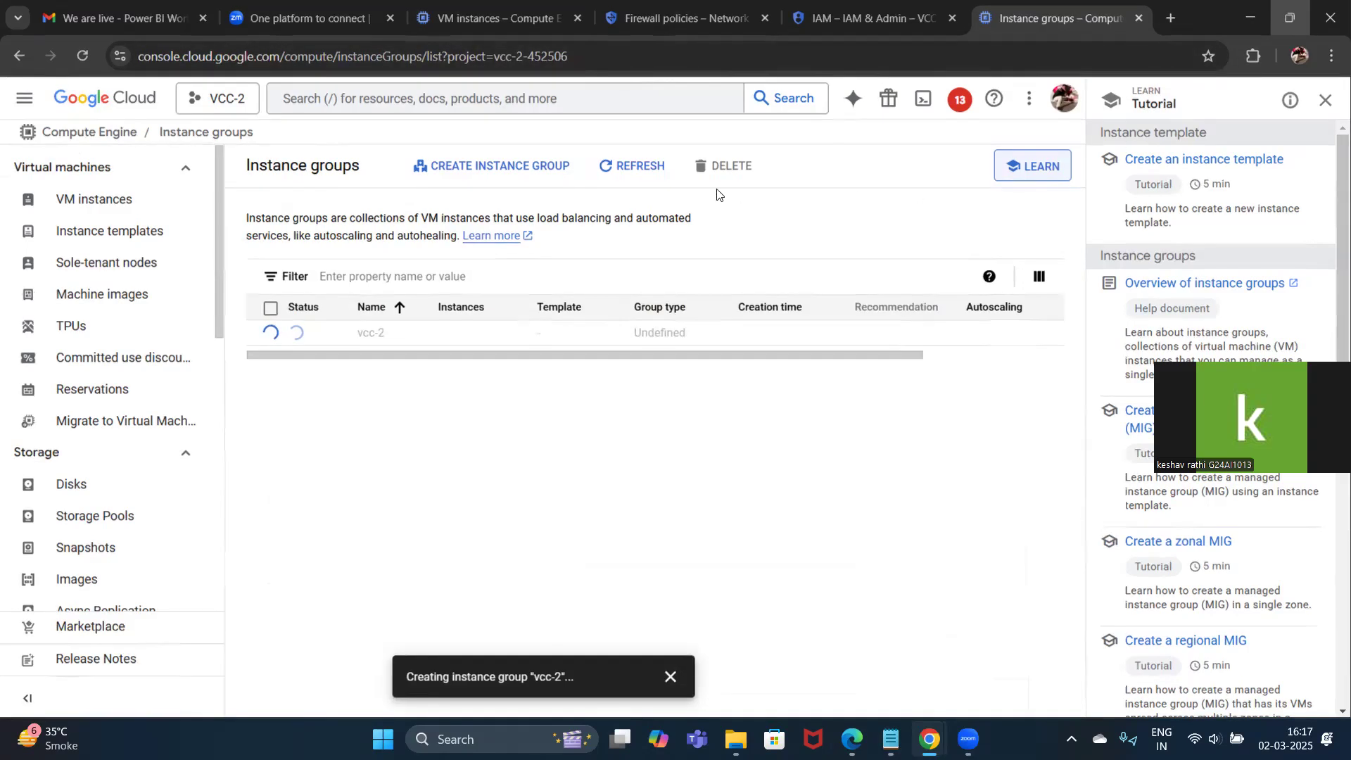
Review the VM instances page and the vcc-2 entry among the VPC firewall rules.
drag(1189, 15, 1143, 73)
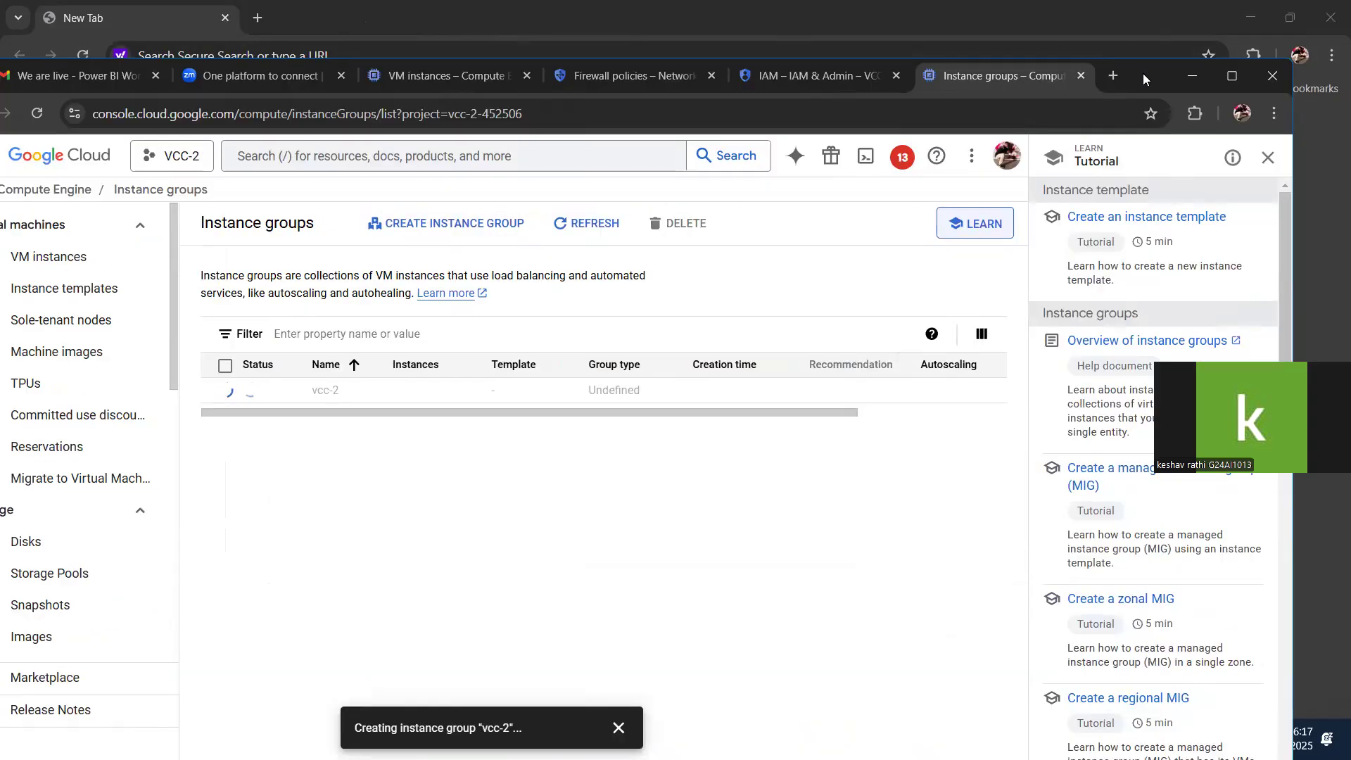
click(496, 105)
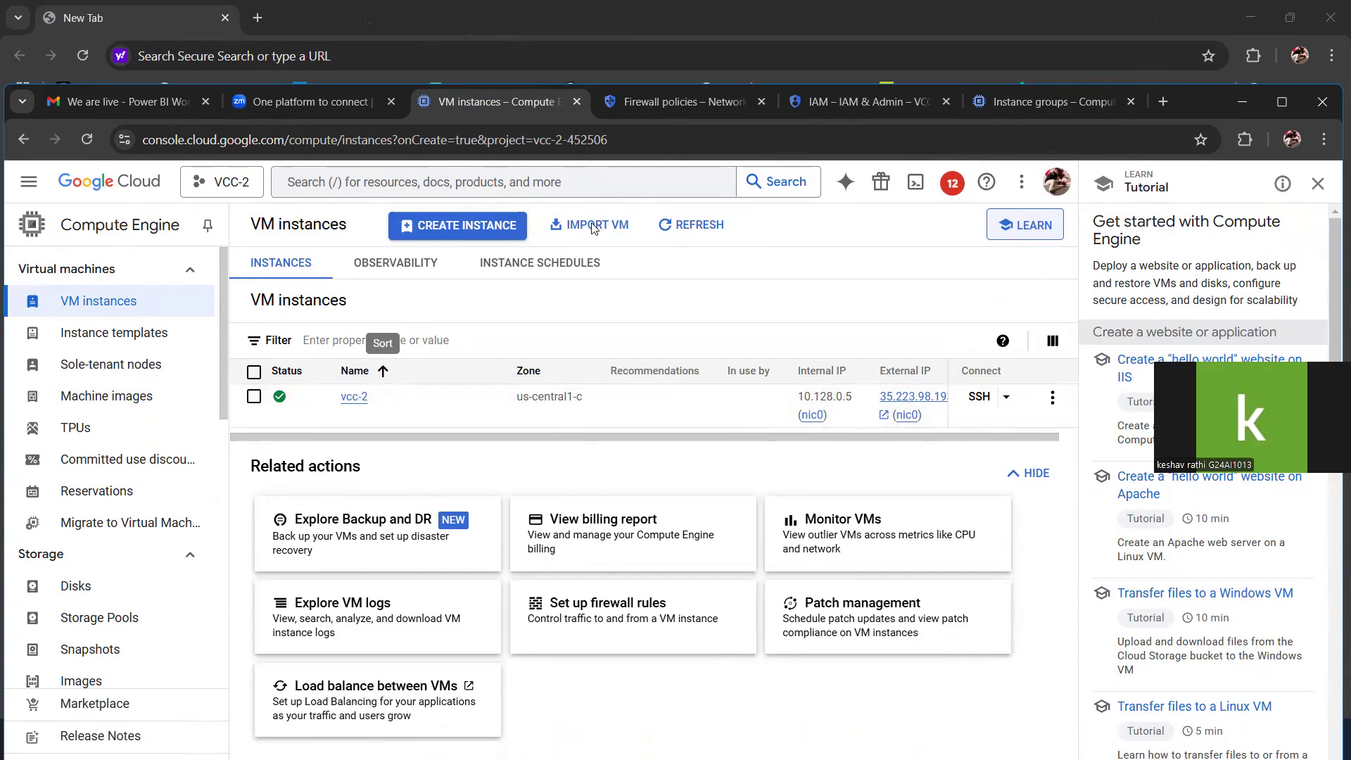
click(699, 103)
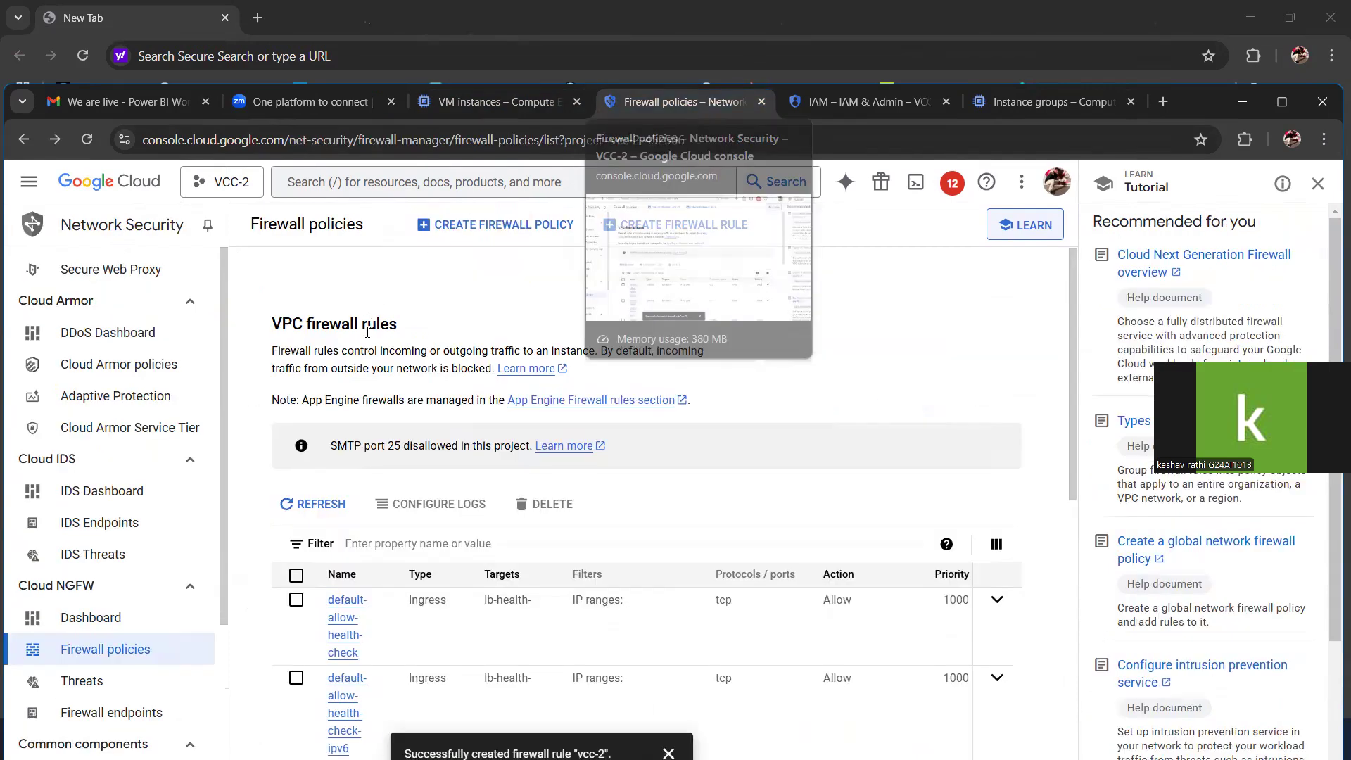
scroll(367, 345, down, 5)
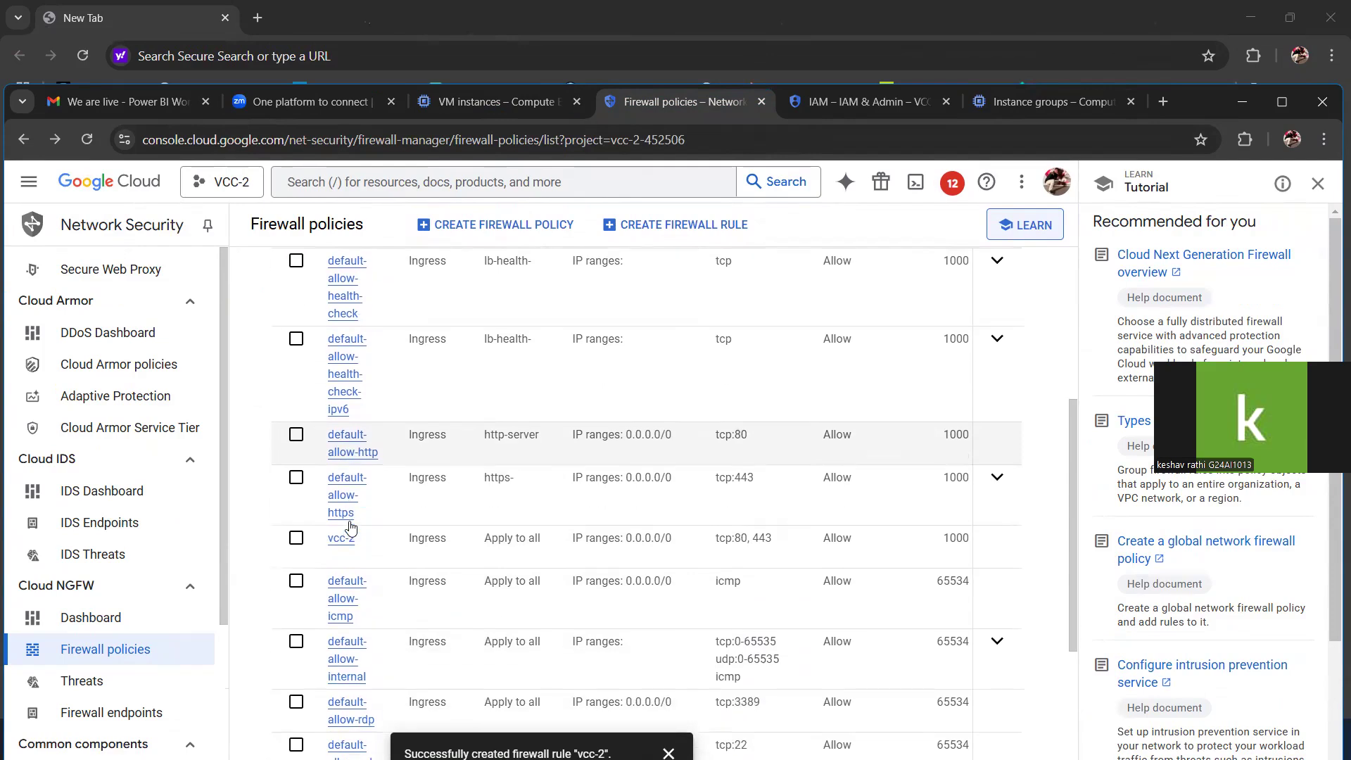
scroll(352, 526, down, 1)
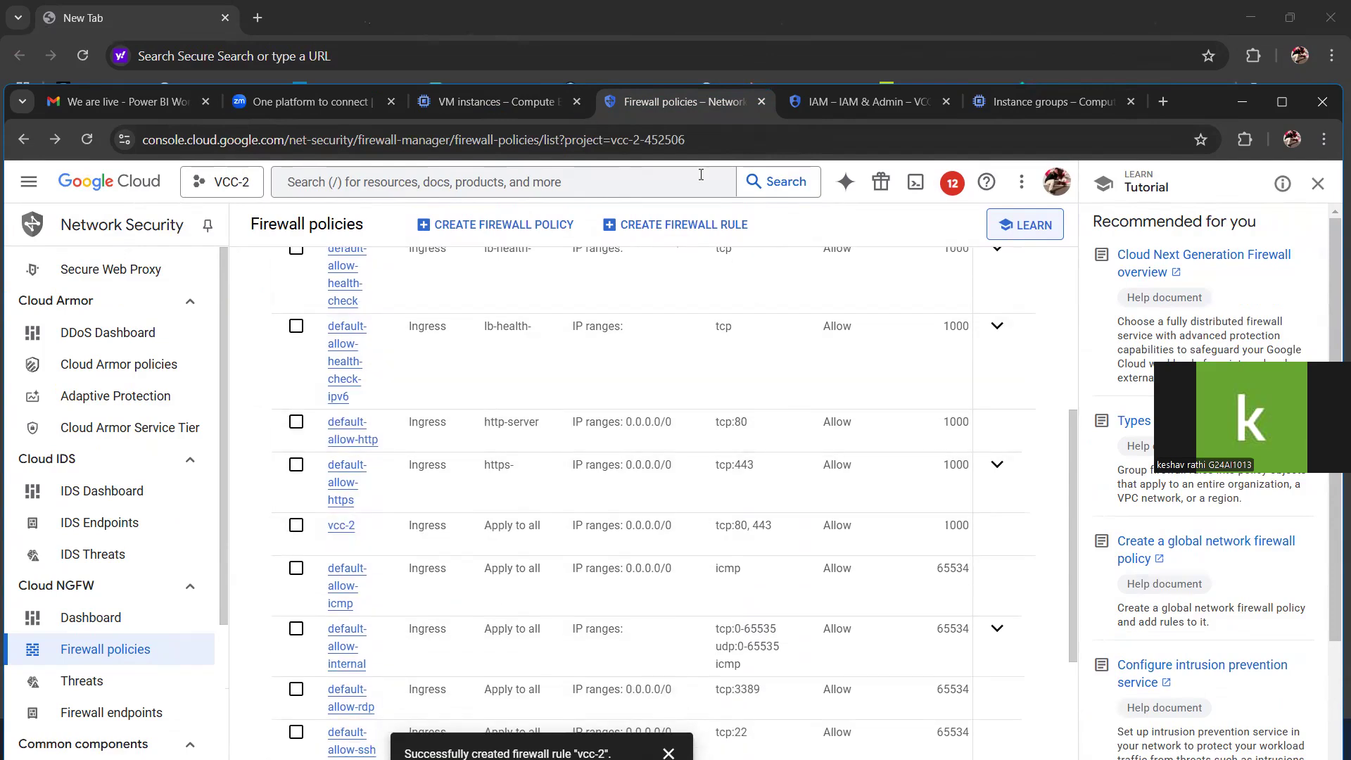
Review the principals and their roles on the VCC-2 project's IAM page.
click(866, 102)
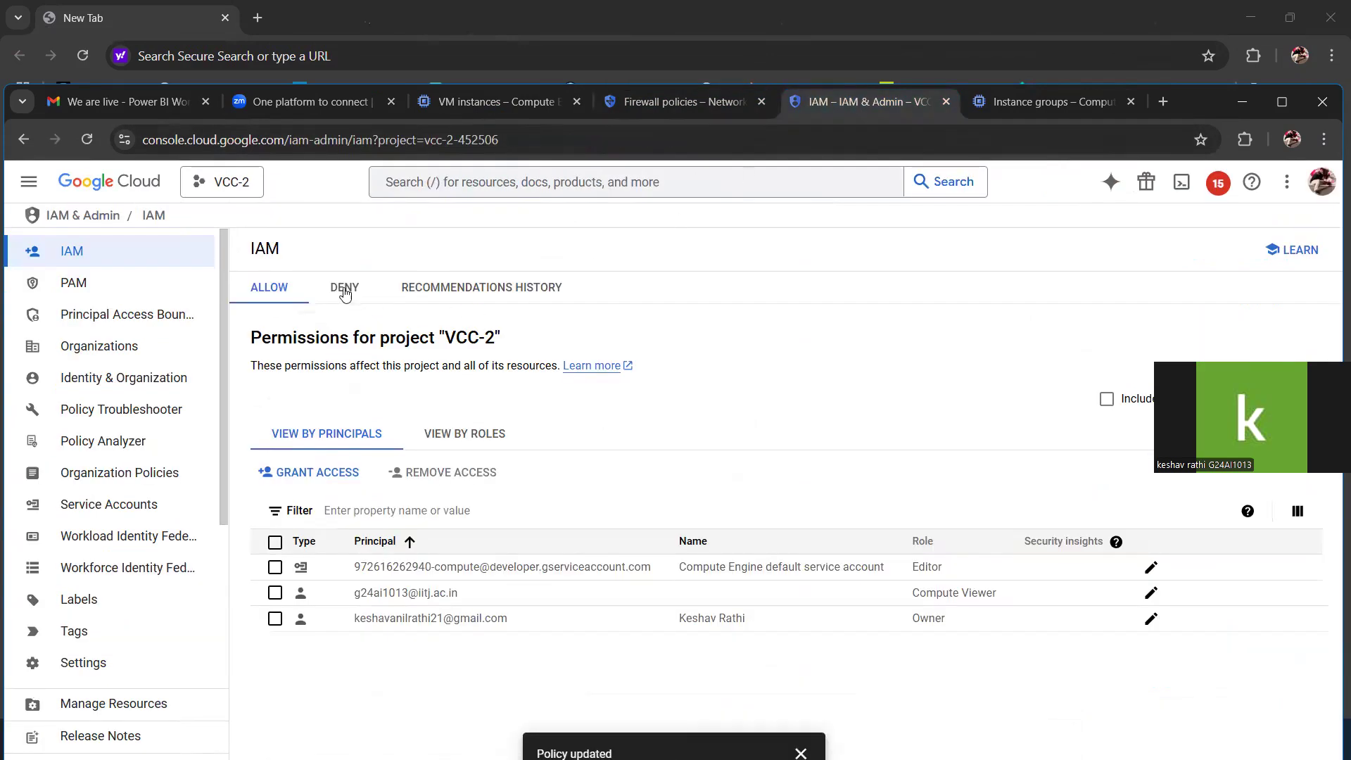
double_click(264, 249)
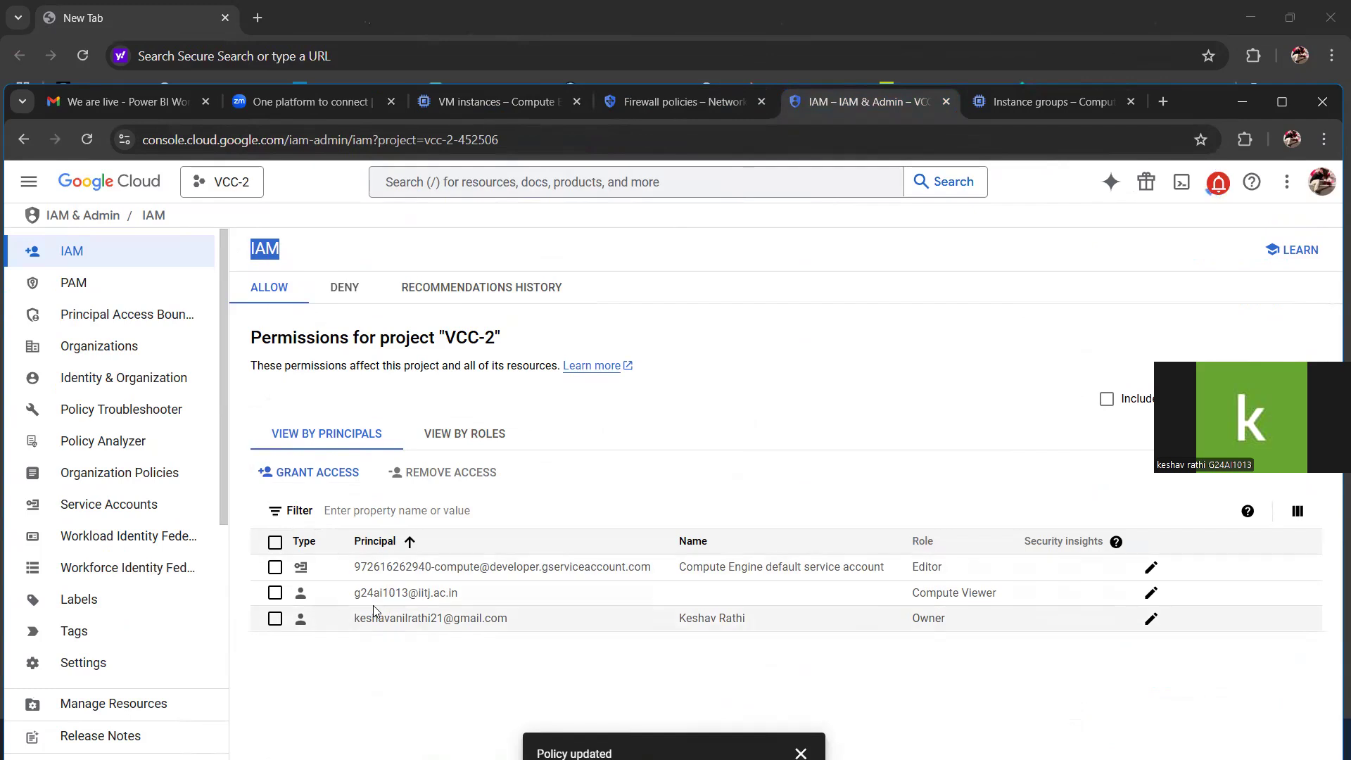
click(275, 593)
click(275, 594)
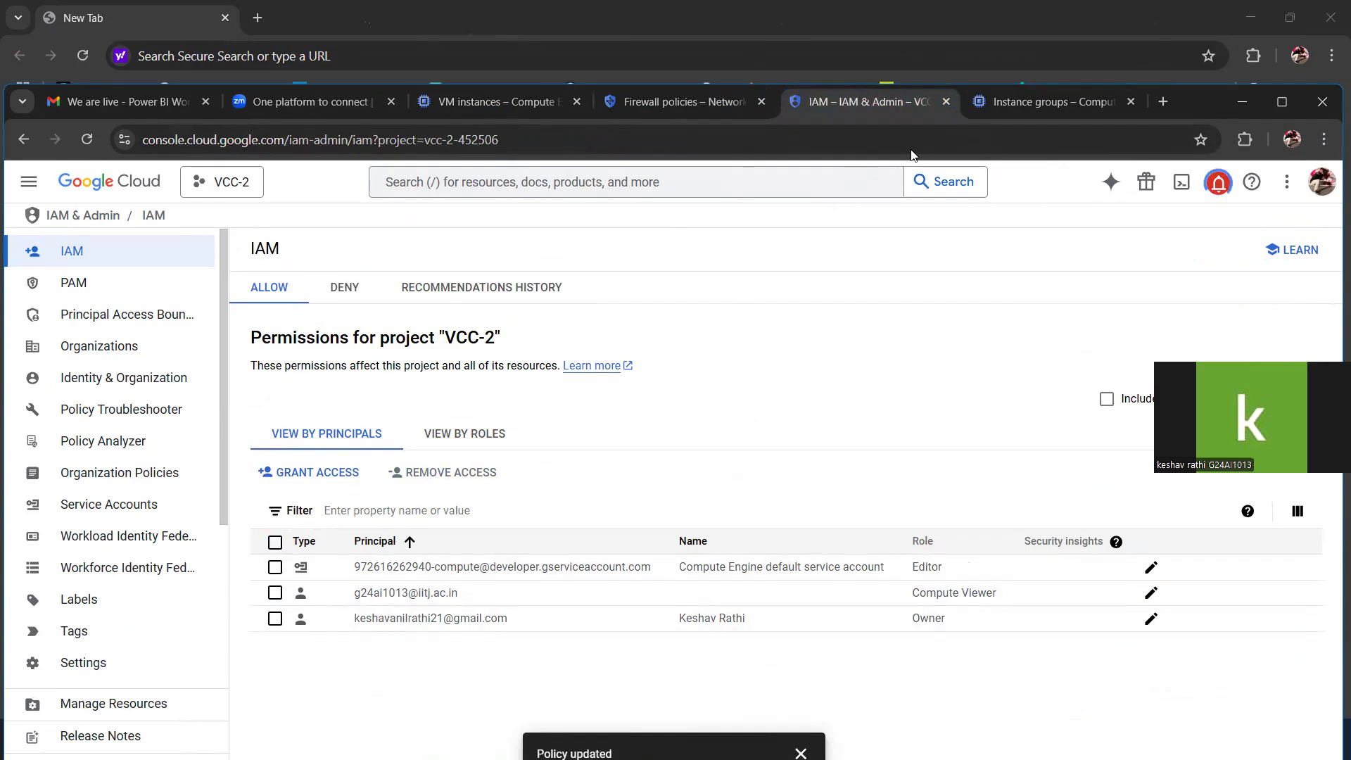
Return to the Instance groups page and examine the vcc-2 group's entry.
click(1015, 102)
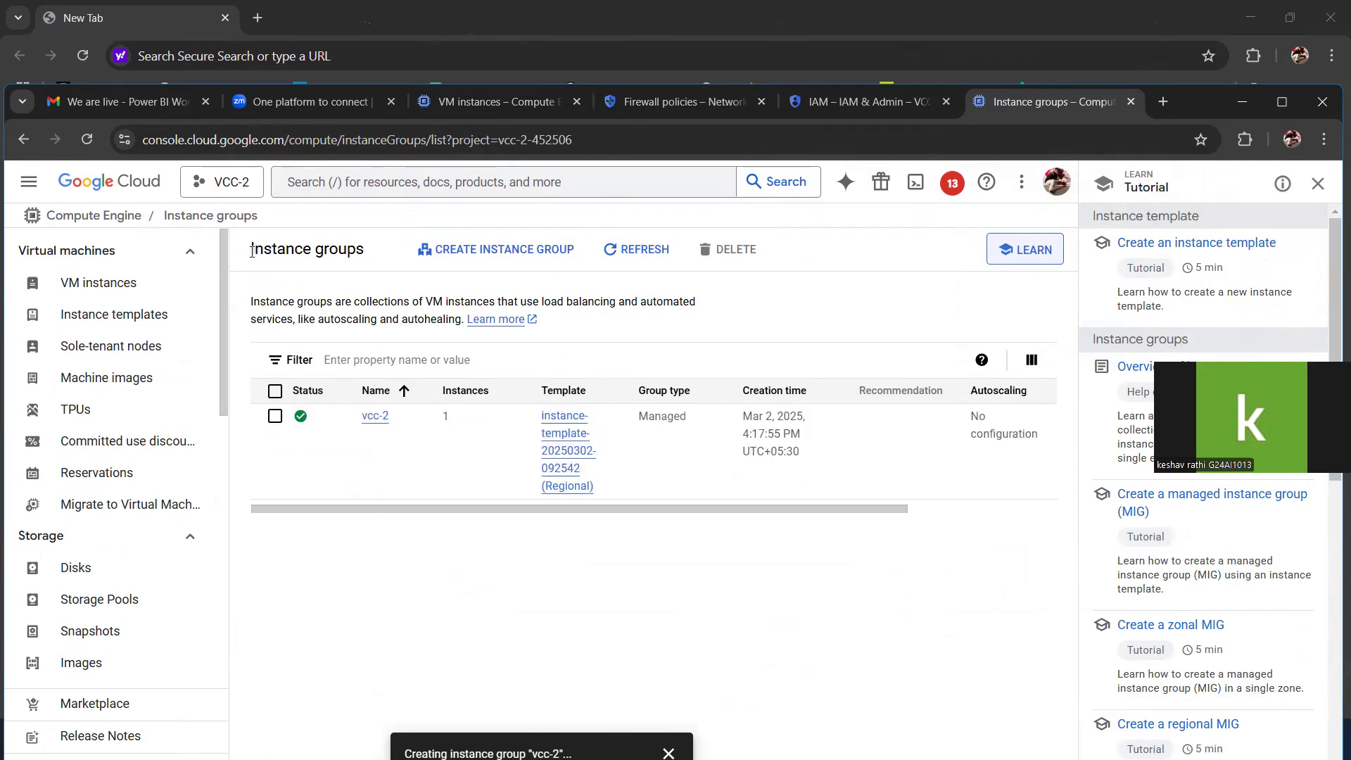
drag(252, 249, 389, 254)
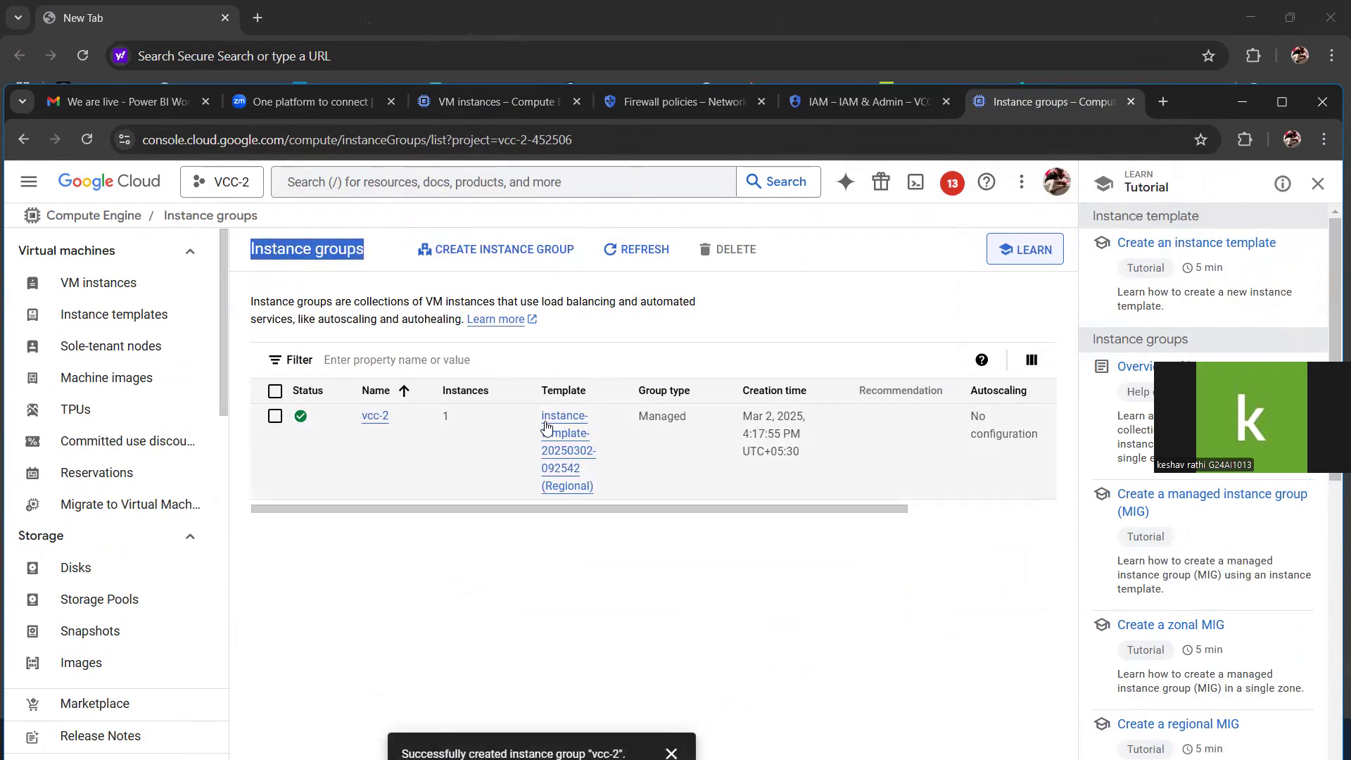
drag(595, 516, 495, 517)
click(420, 566)
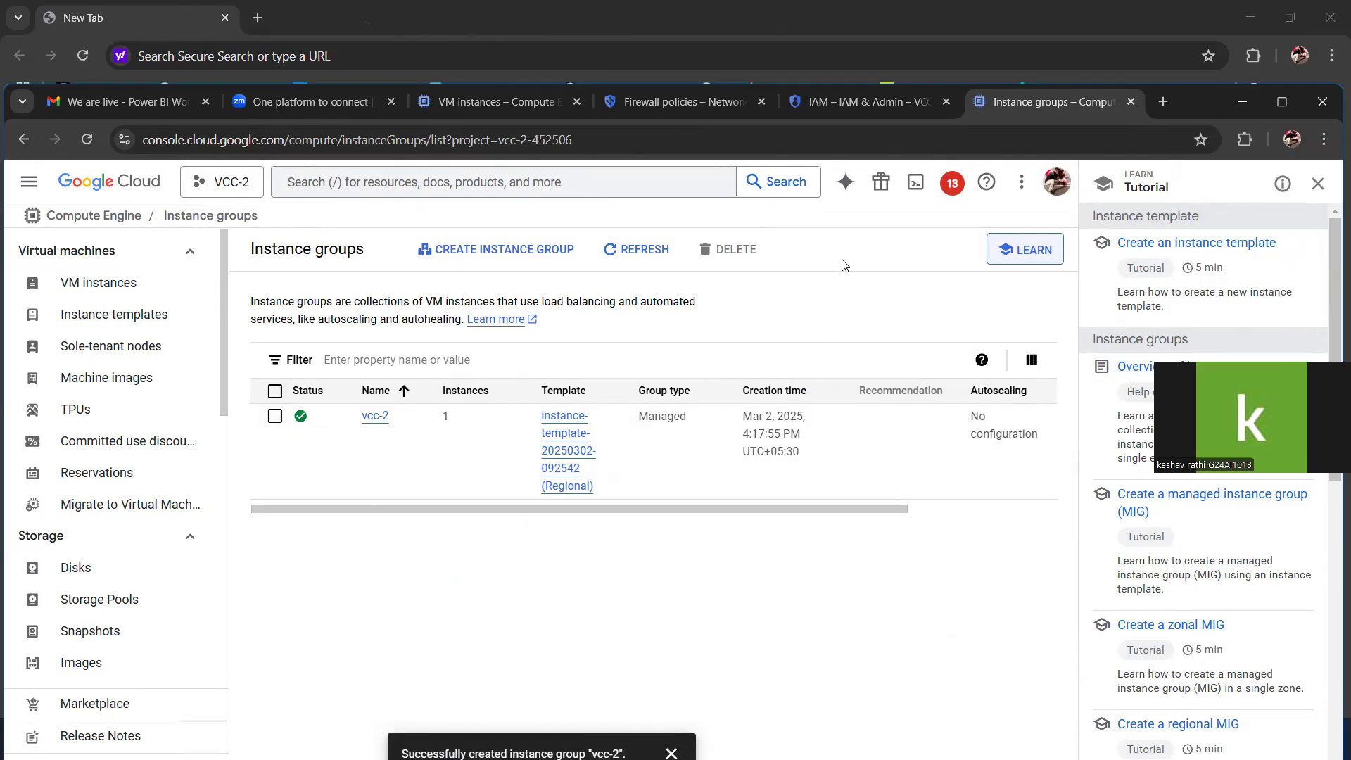
click(503, 81)
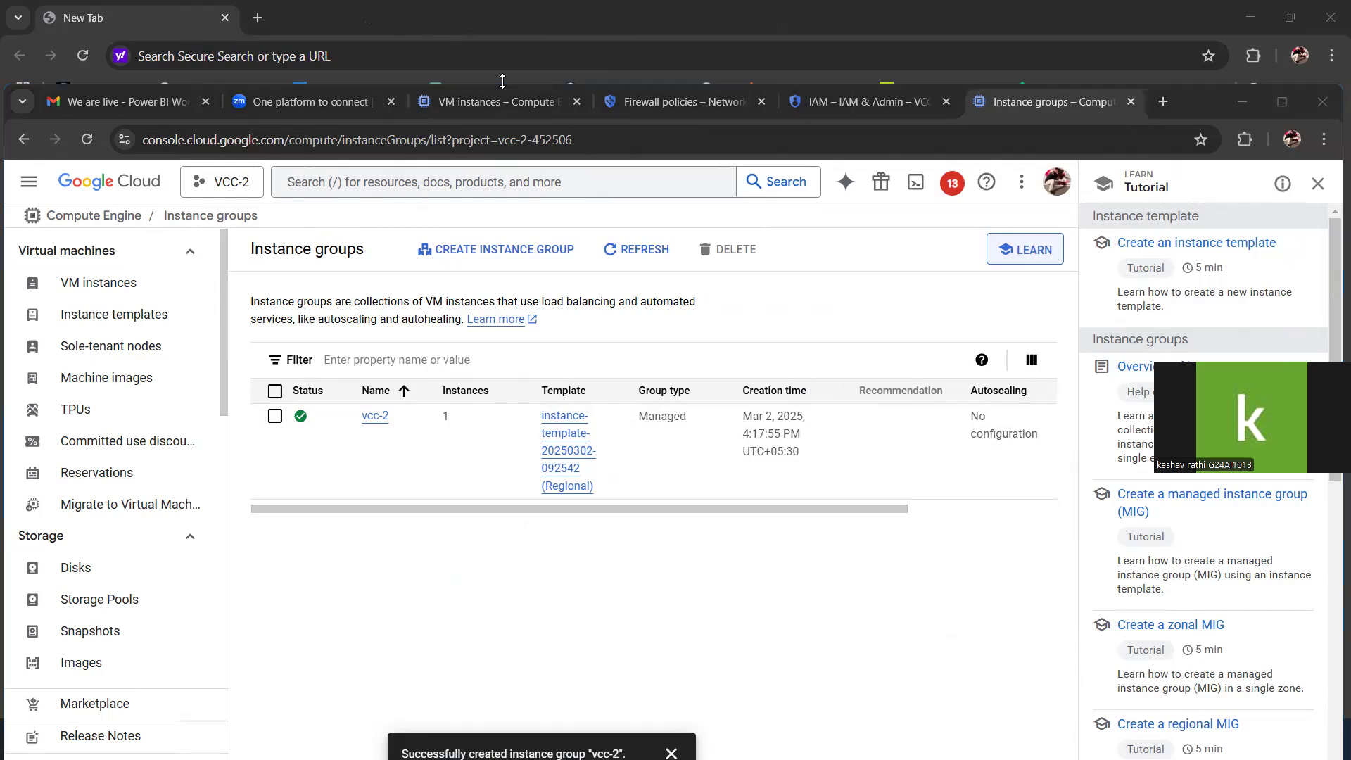